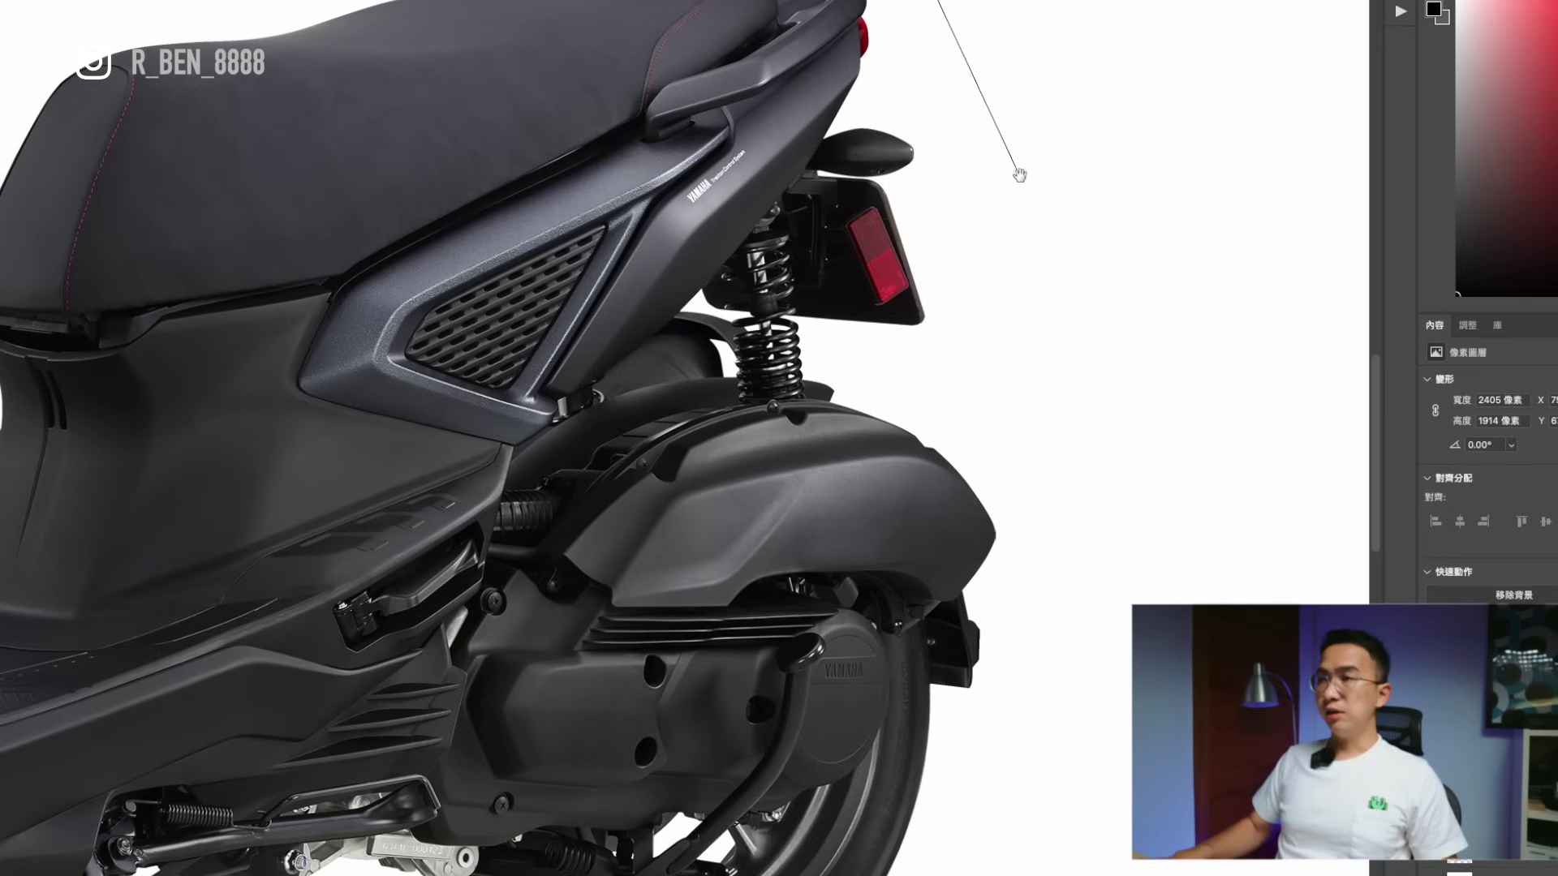
Trace a polygonal lasso outline around the scooter's tail light and down the rear body panel's edge to the shock absorber.
left_click_drag(963, 209, 1046, 211)
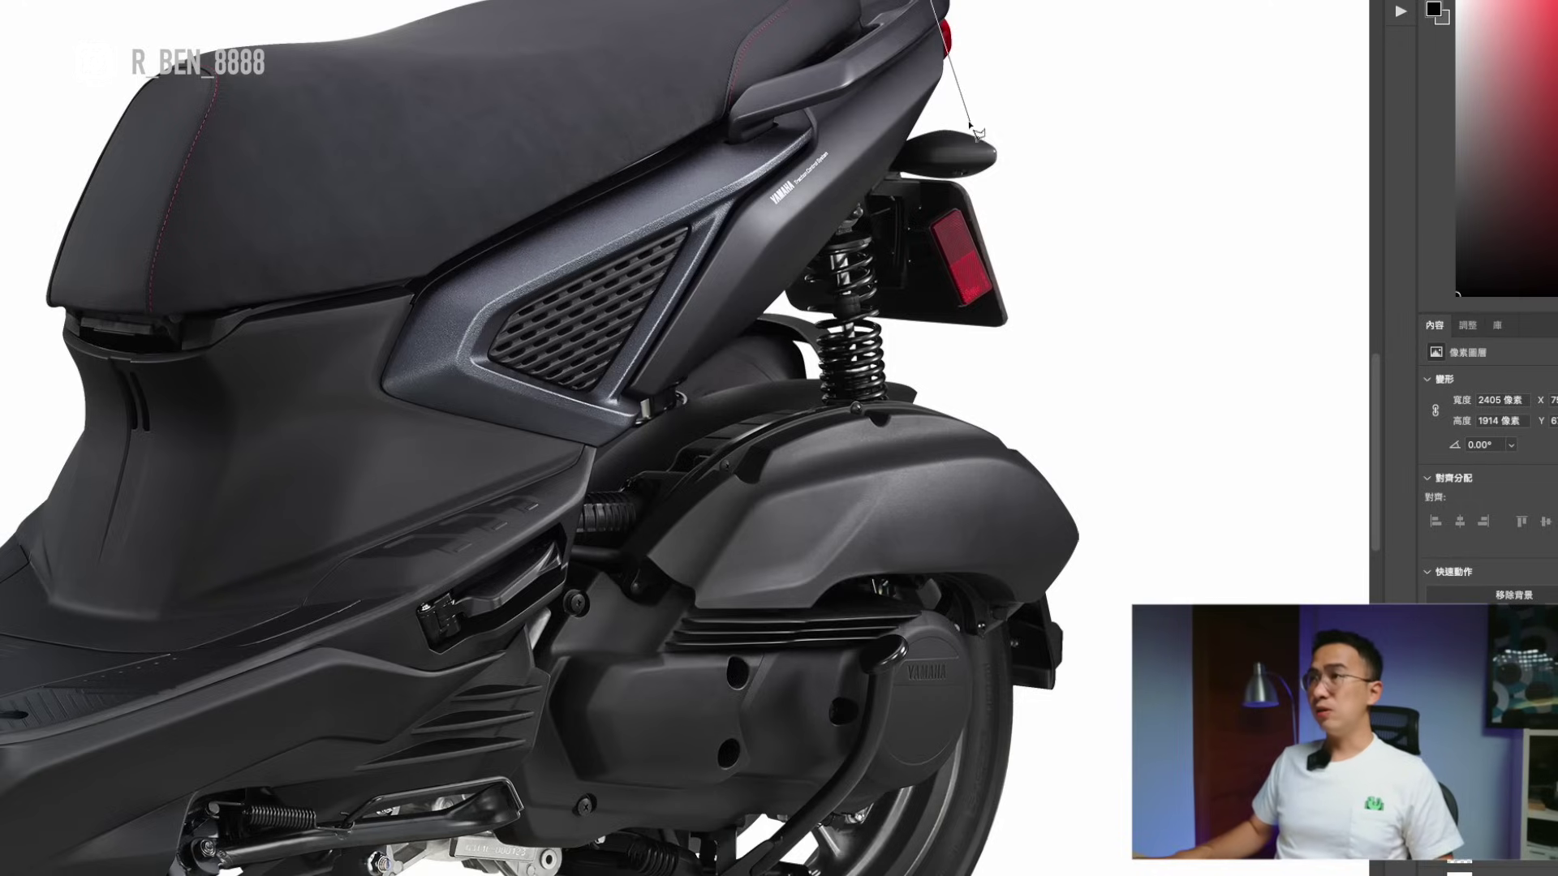
left_click_drag(1010, 39, 1004, 138)
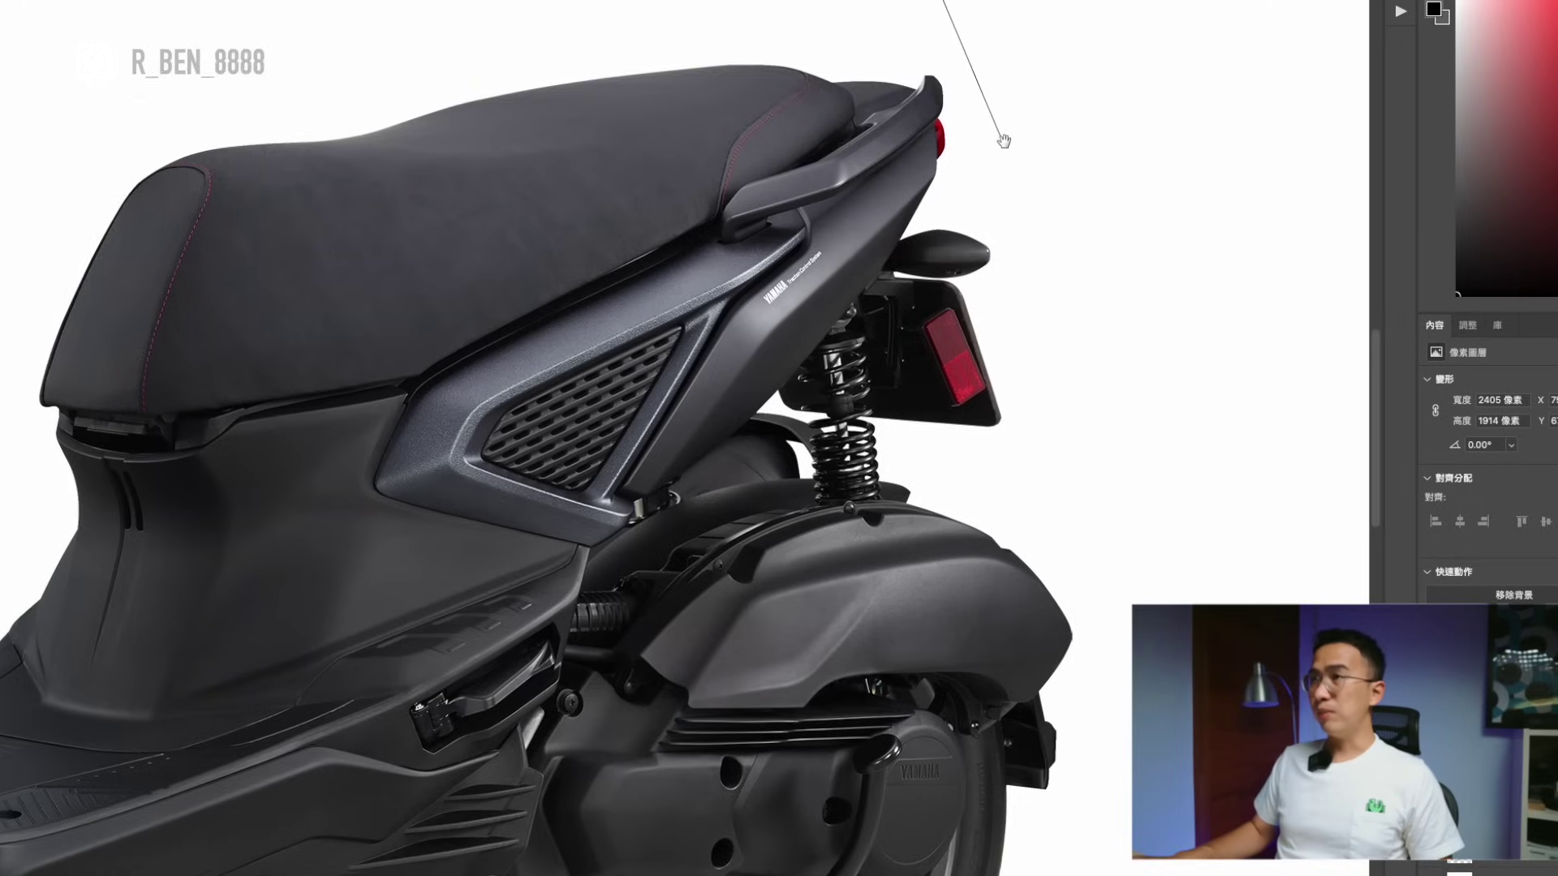
left_click(952, 112)
left_click(951, 160)
left_click(939, 164)
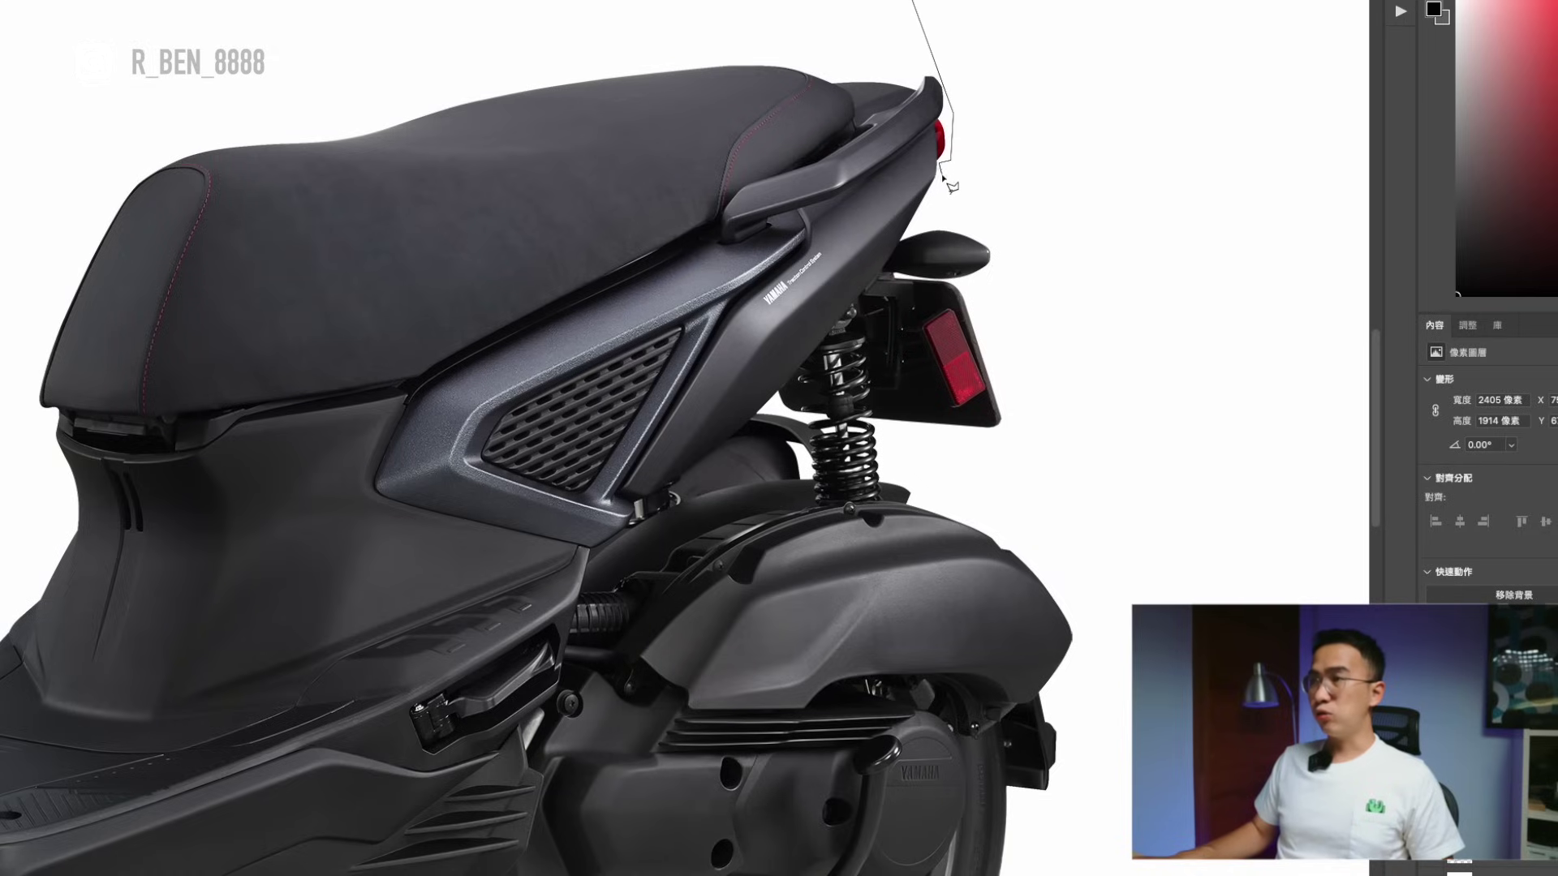
left_click(936, 177)
left_click(901, 241)
left_click(856, 303)
Continue the lasso outline along the shock spring and around the rear turn signal and licence plate, delete the enclosed area and deselect.
scroll(859, 322, "up", 5)
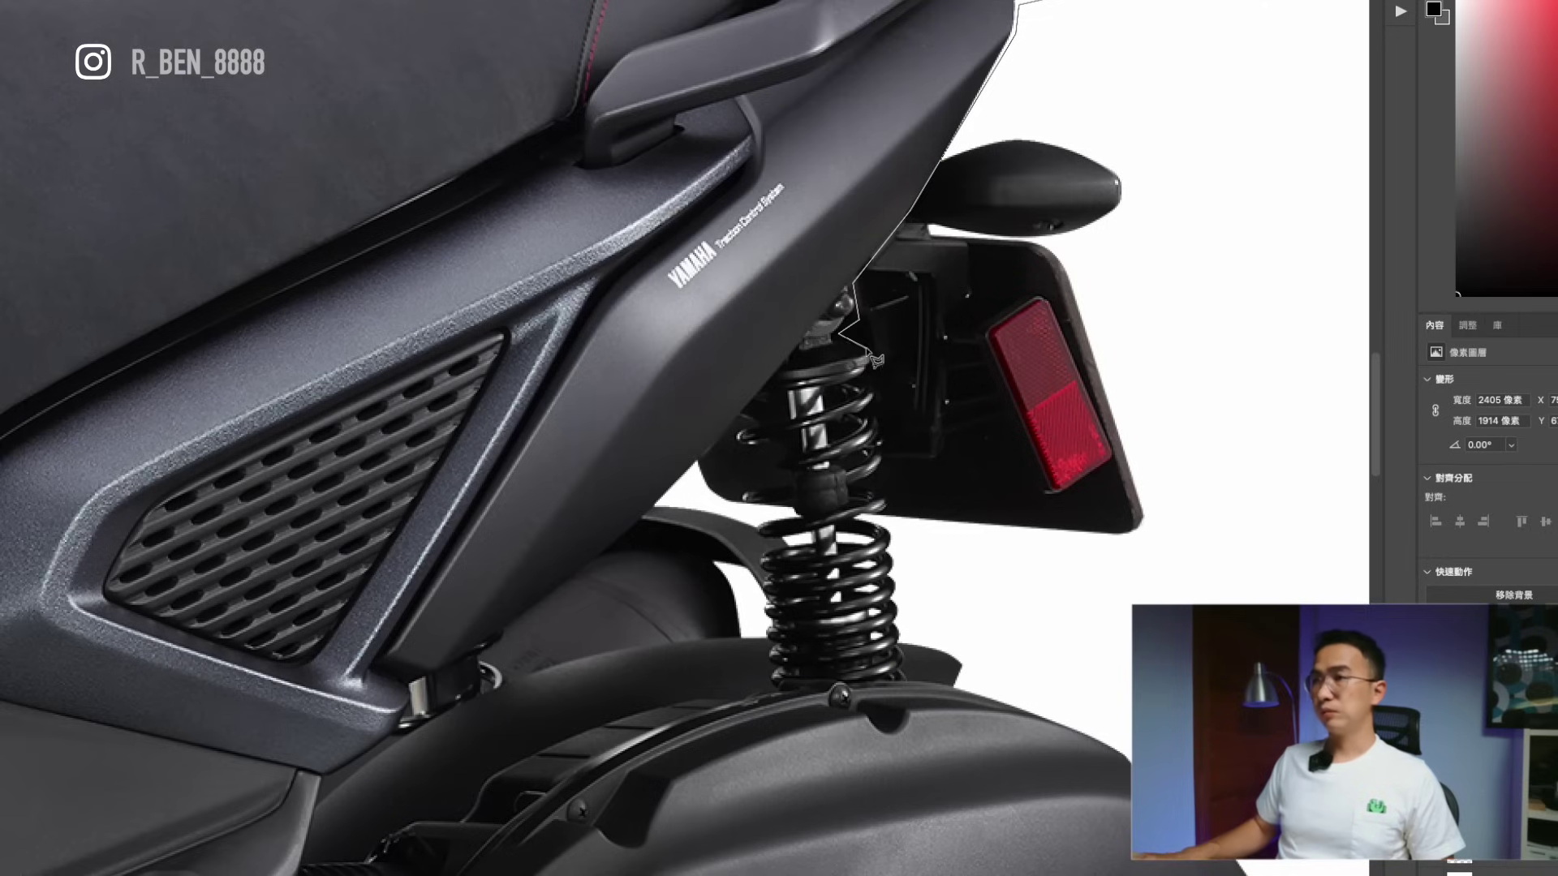
left_click(882, 419)
left_click(873, 514)
left_click(1226, 580)
left_click(1243, 224)
left_click(1174, 113)
double_click(1125, 106)
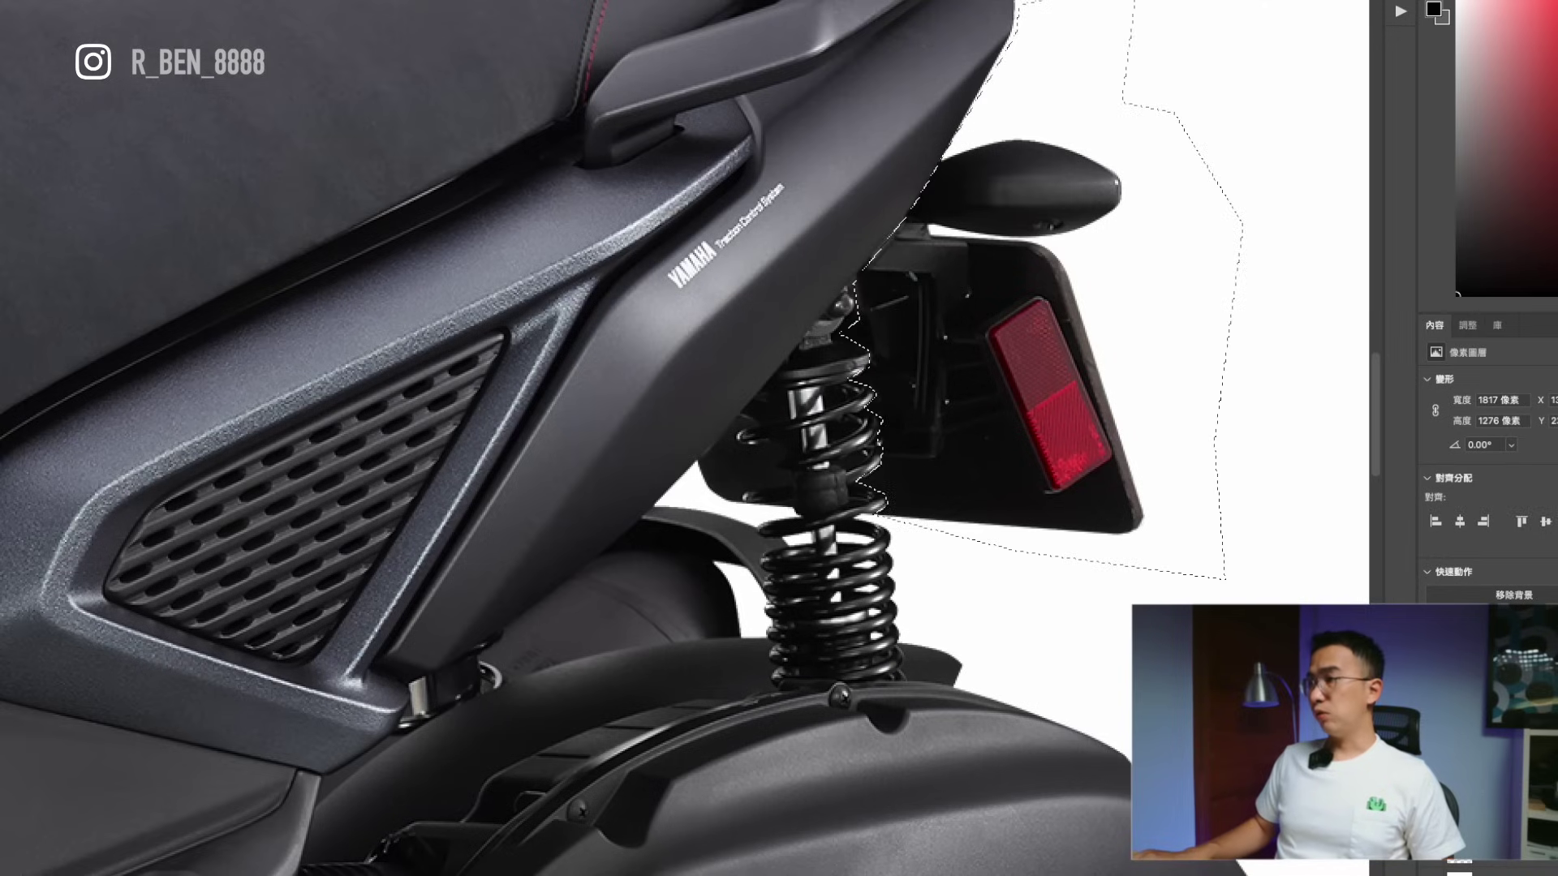
key("Delete")
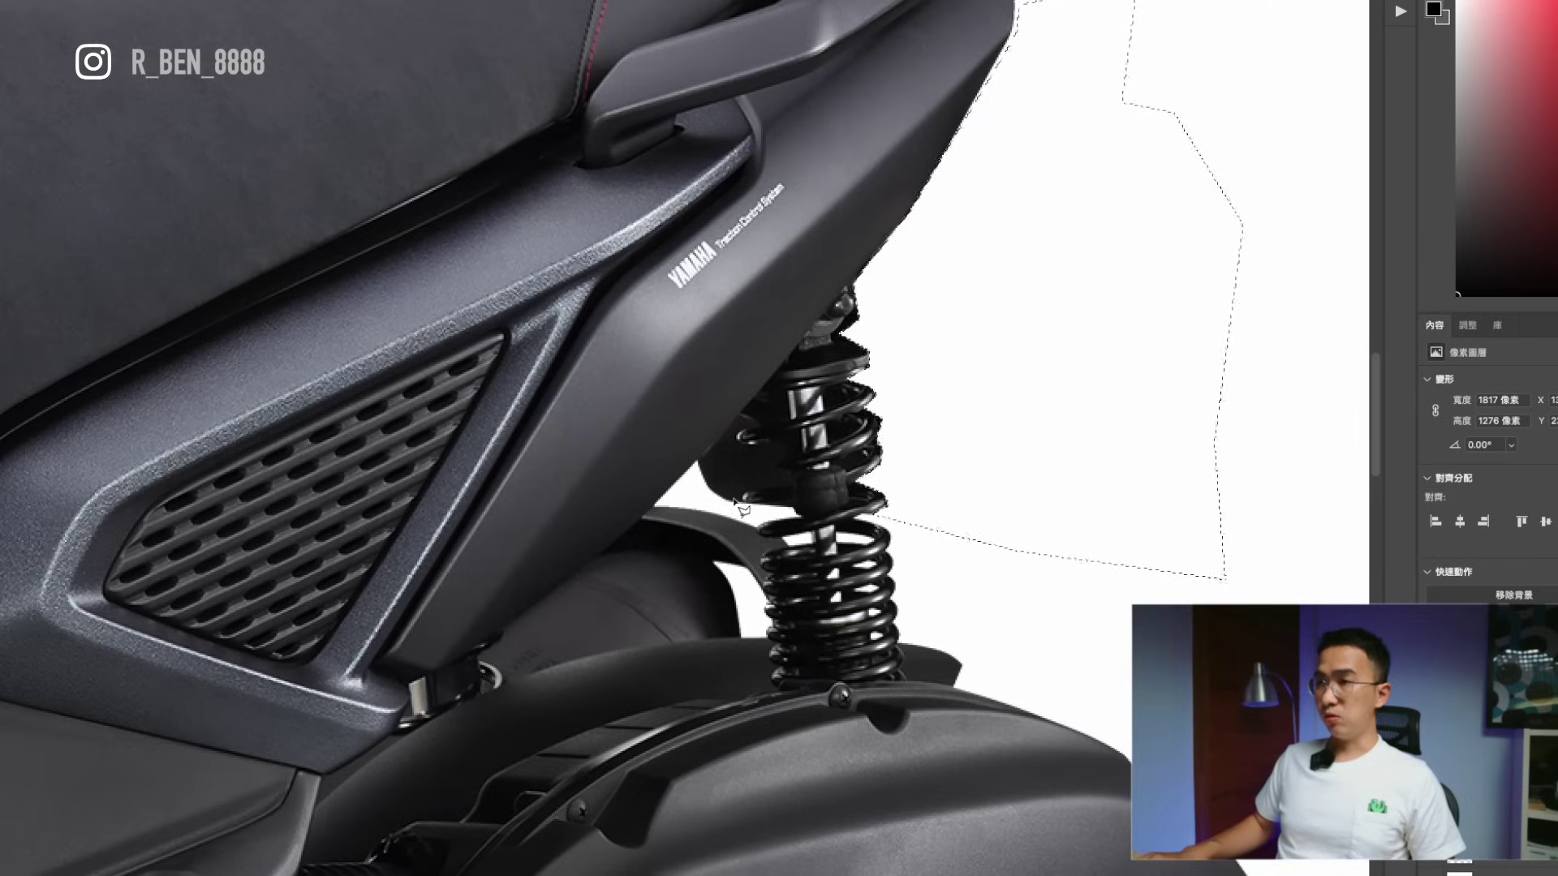
key("ctrl+d")
Trace a polygonal lasso outline along the shock spring's coils on the side facing the body panel, separating them from the leftover black plate piece.
scroll(738, 507, "up", 1)
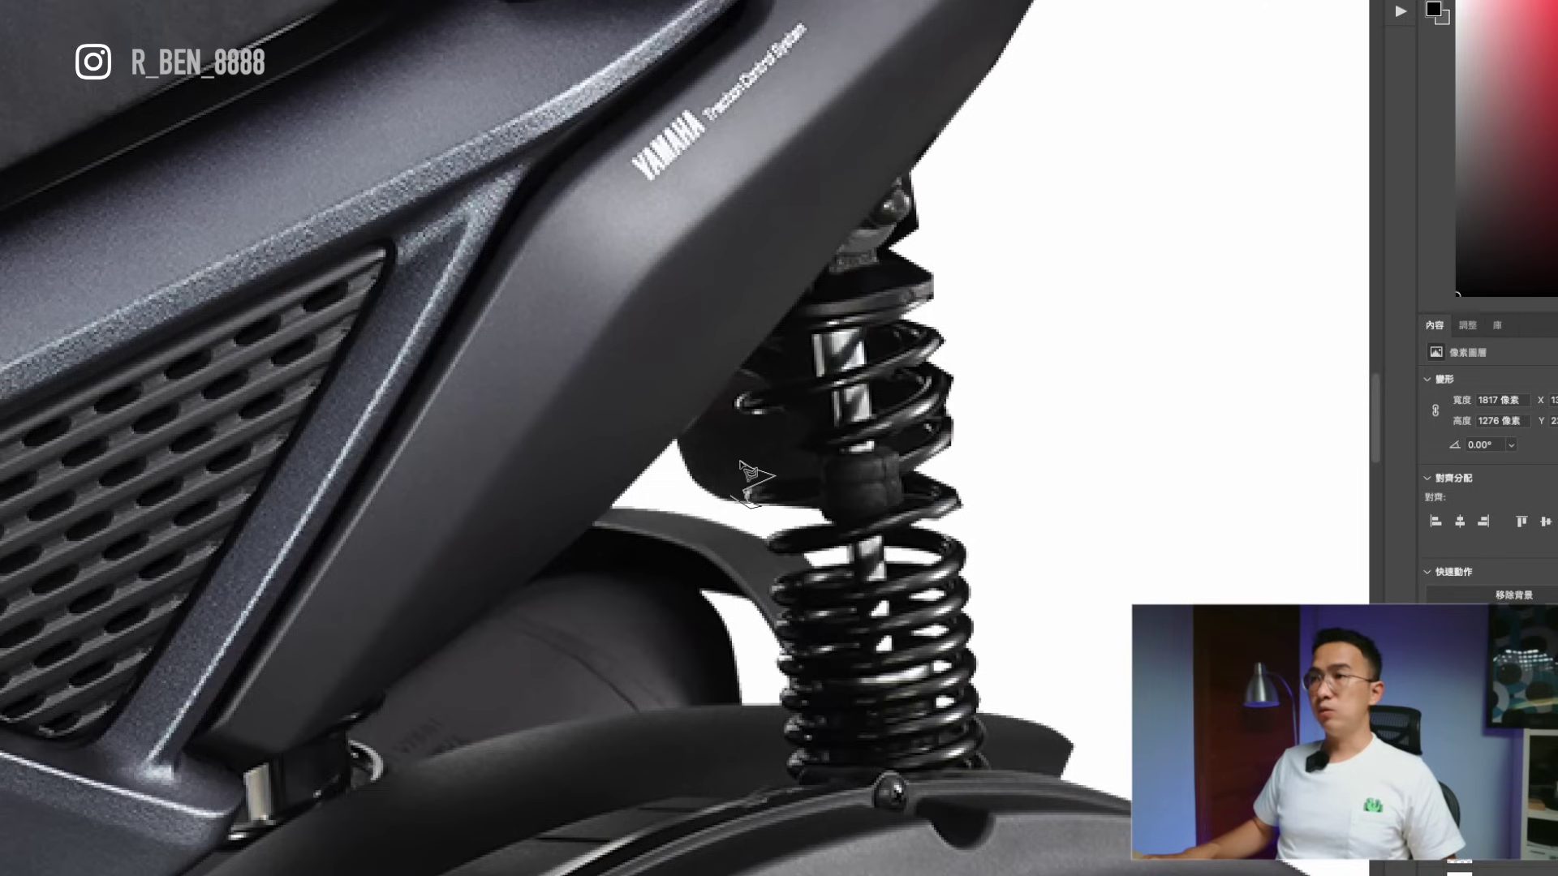
left_click(740, 459)
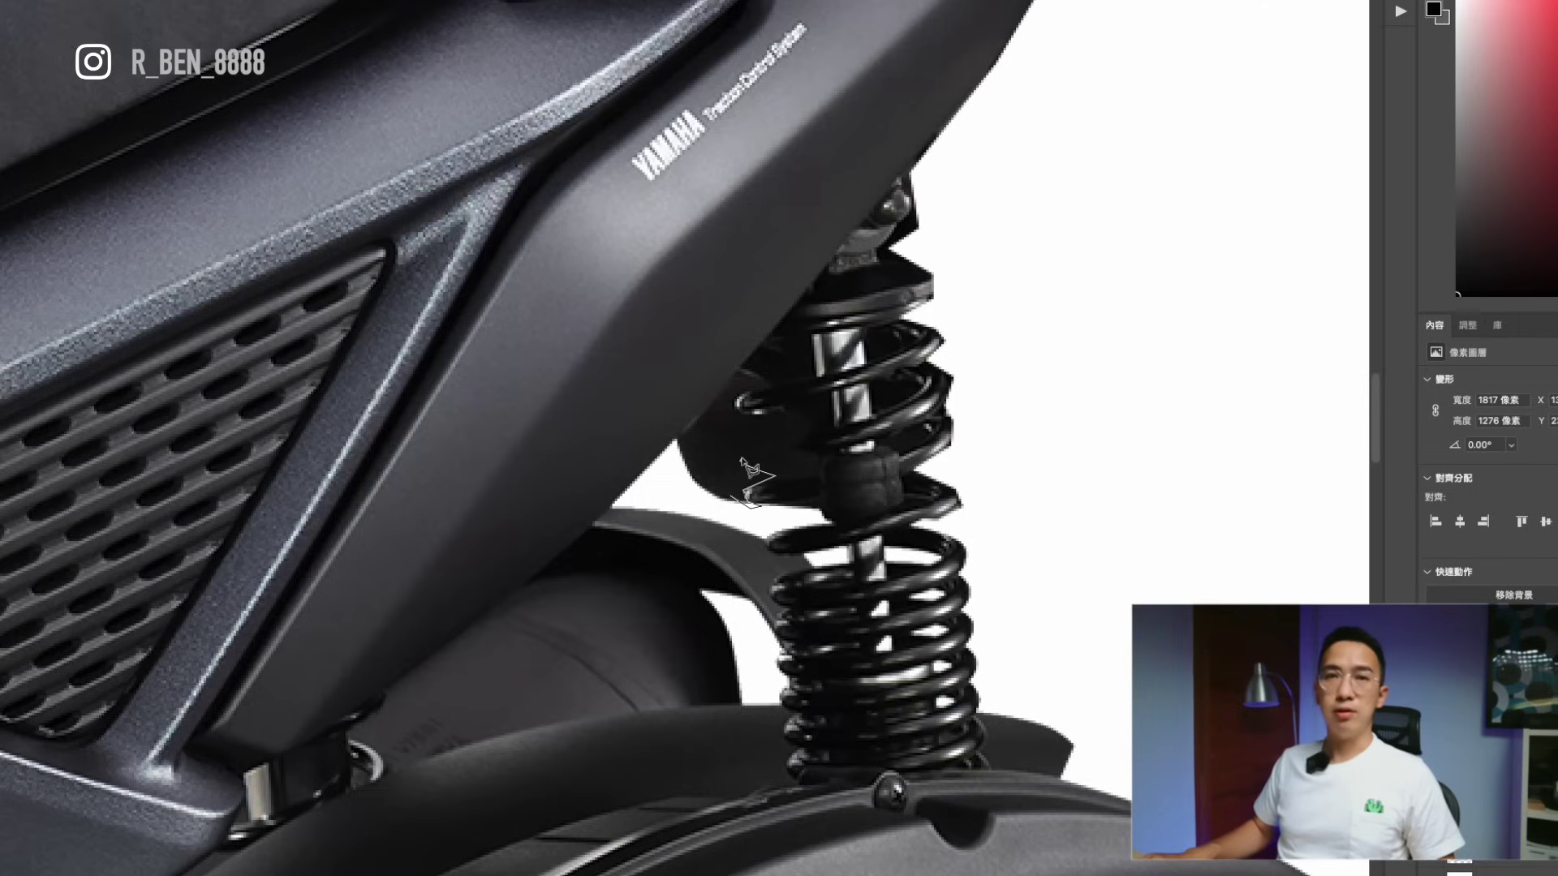
left_click(739, 448)
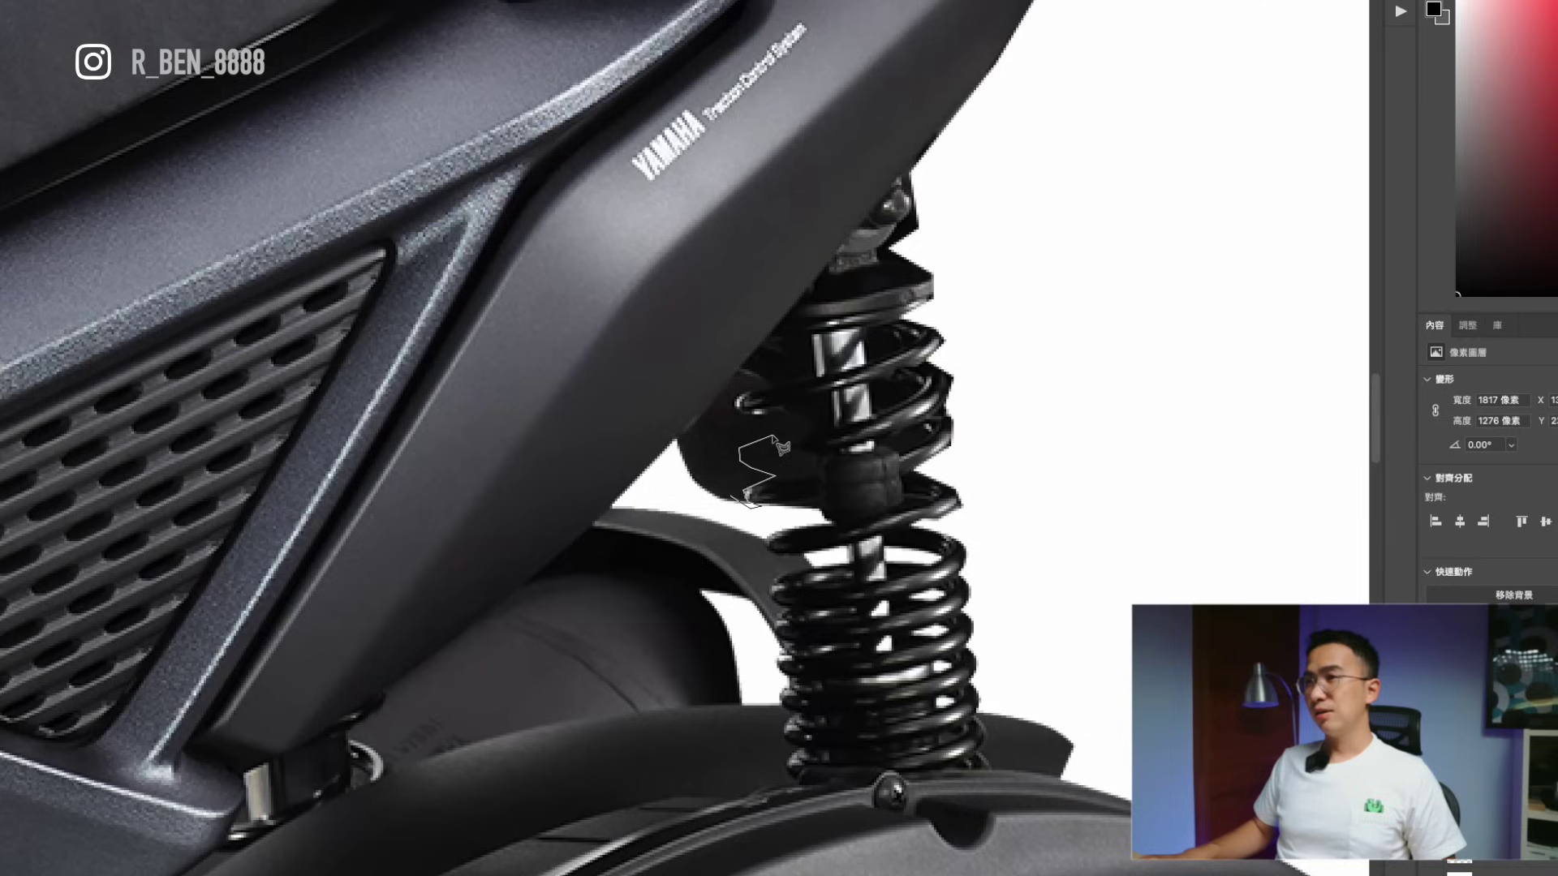
left_click(771, 436)
left_click(780, 426)
left_click(775, 419)
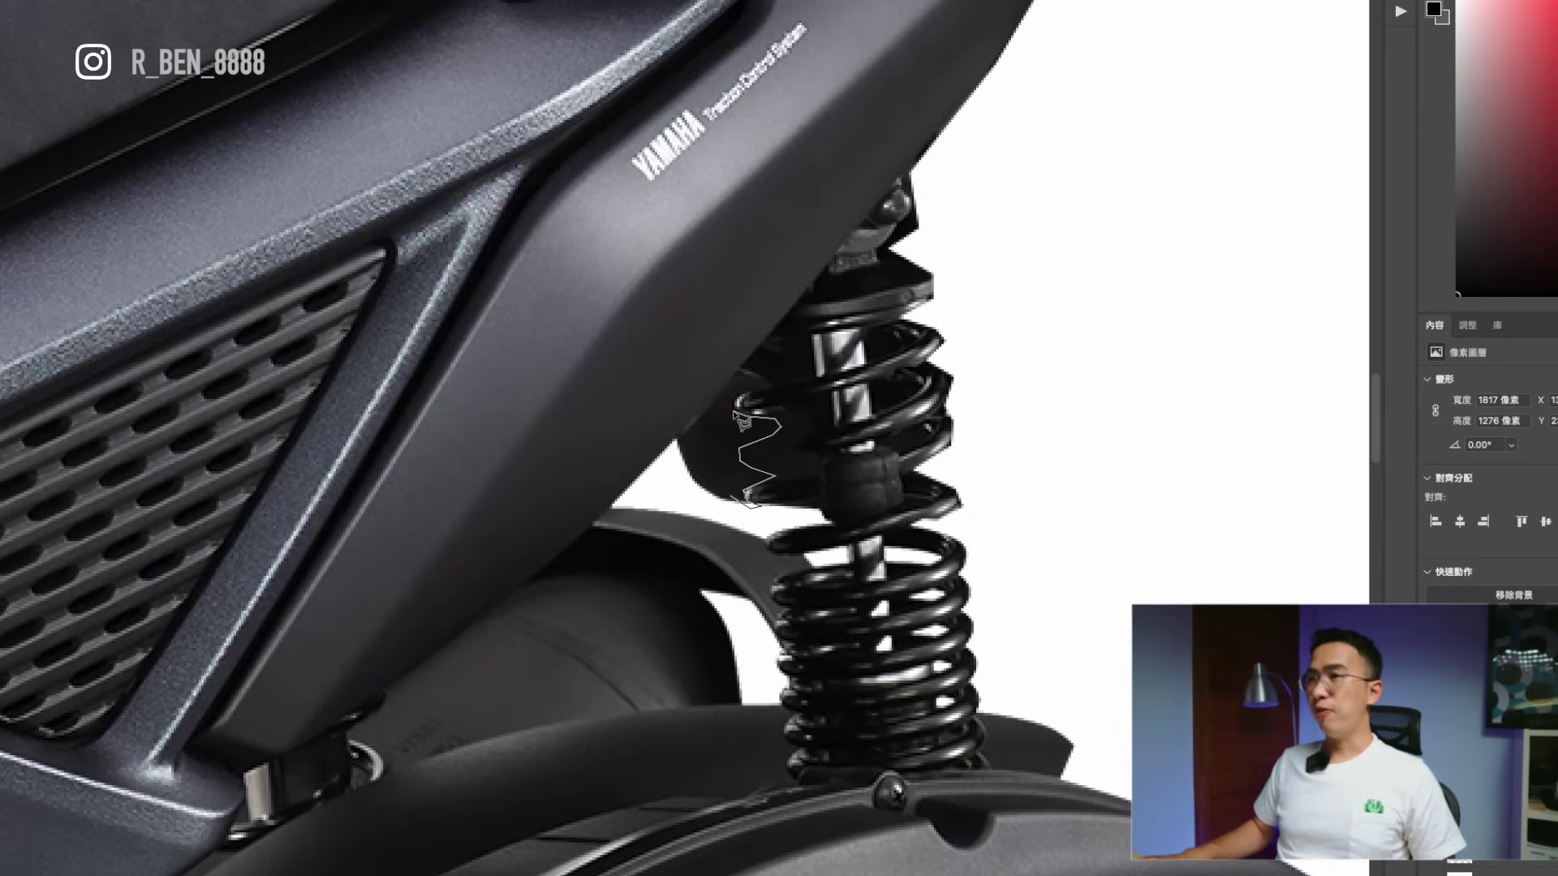
left_click(735, 409)
left_click(746, 386)
left_click(763, 382)
left_click(739, 371)
Close the lasso outline along the body panel and around the leftover black plate piece, delete it, deselect and show the whole image.
left_click(677, 439)
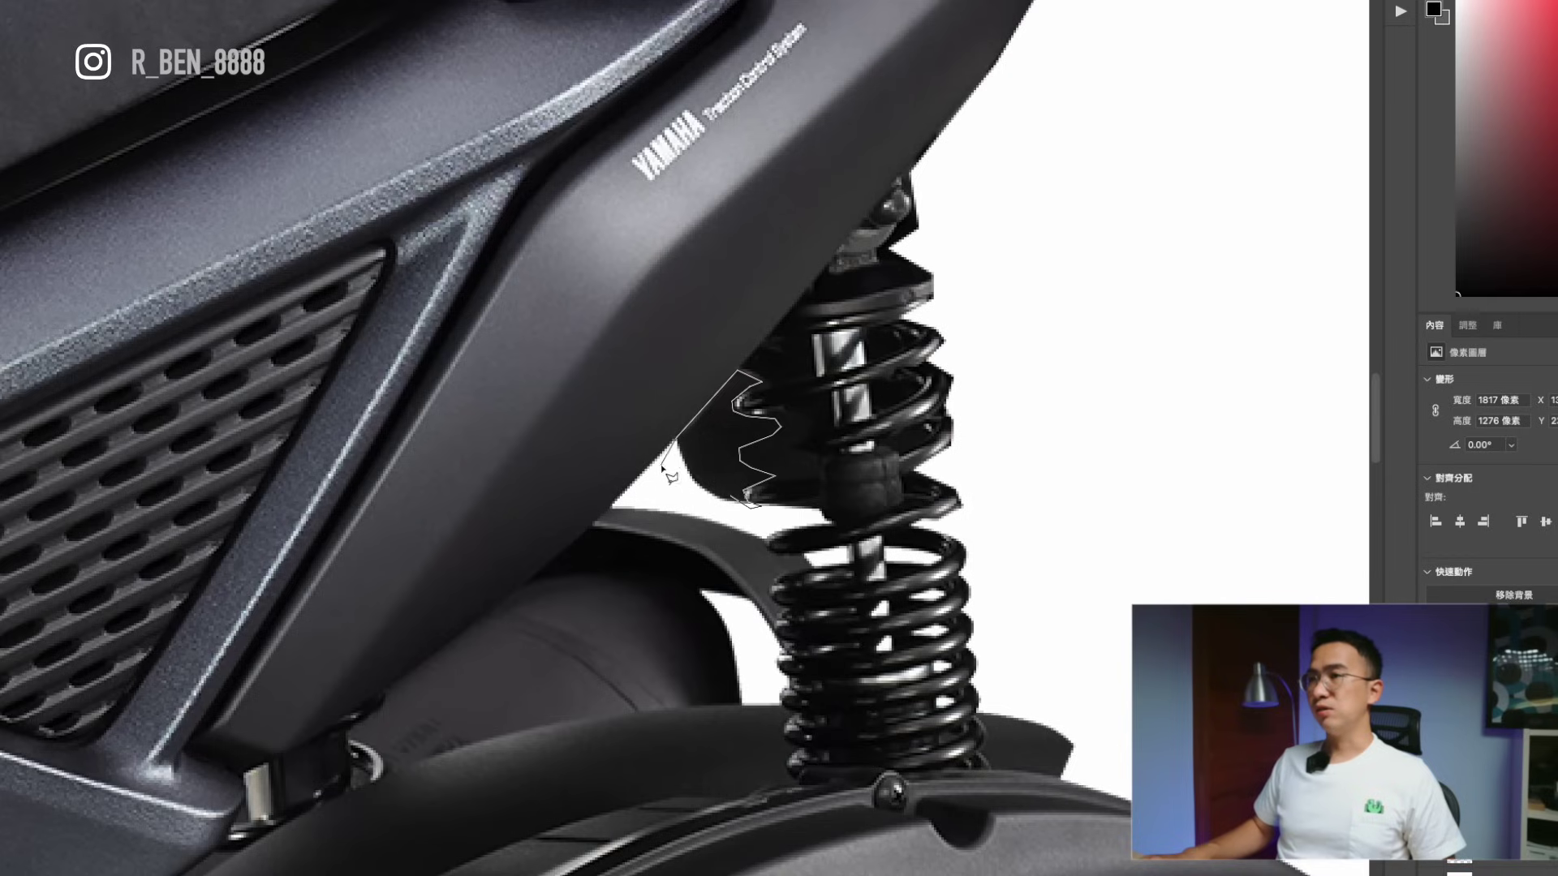
left_click(660, 467)
left_click(667, 495)
double_click(729, 511)
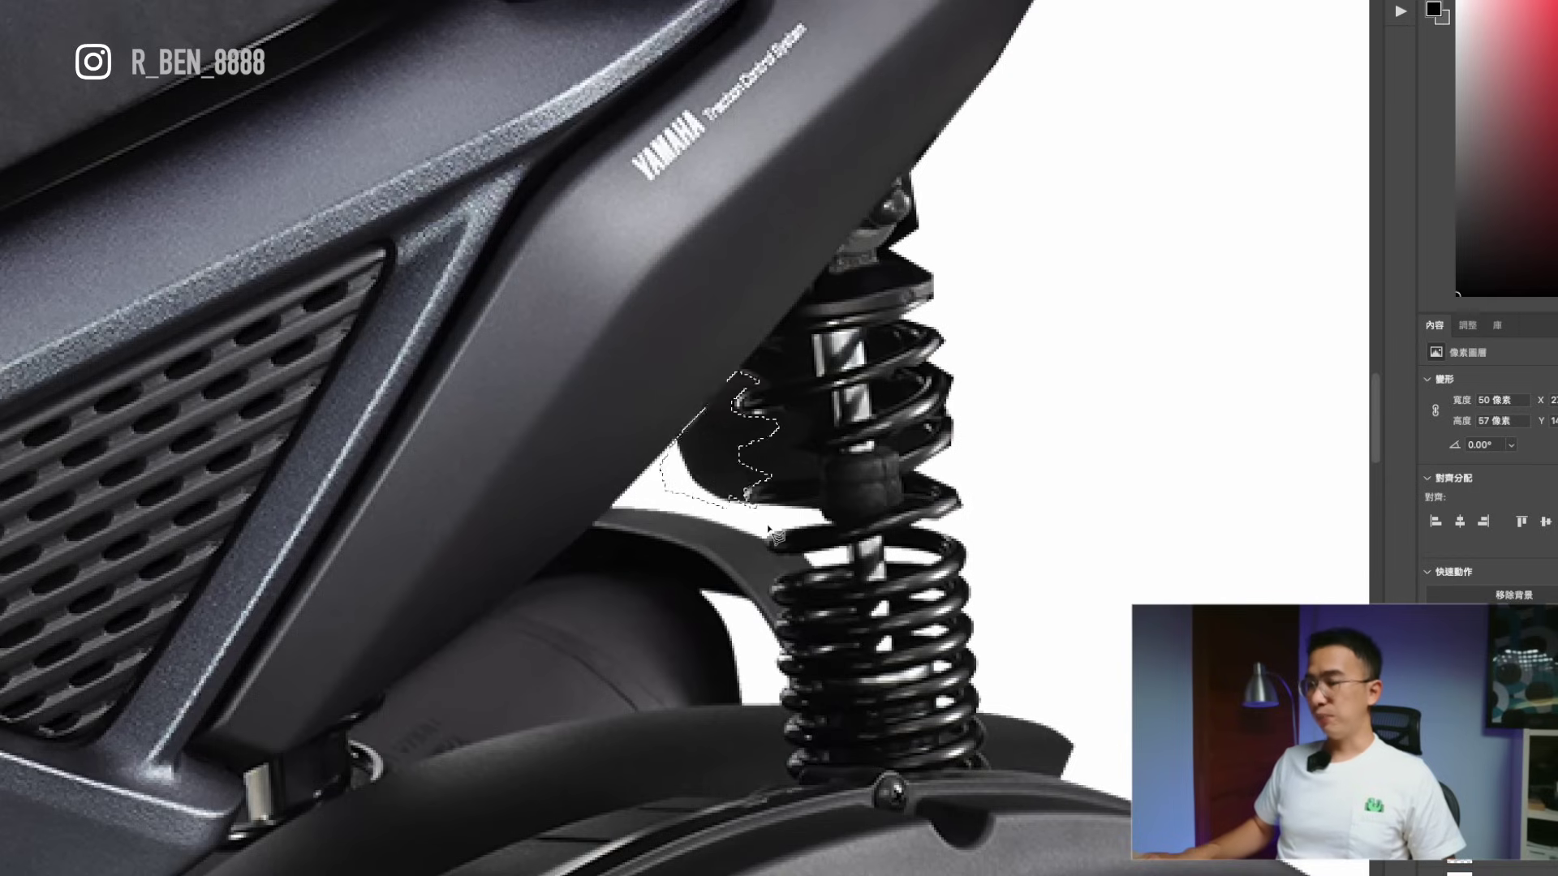
key("Delete")
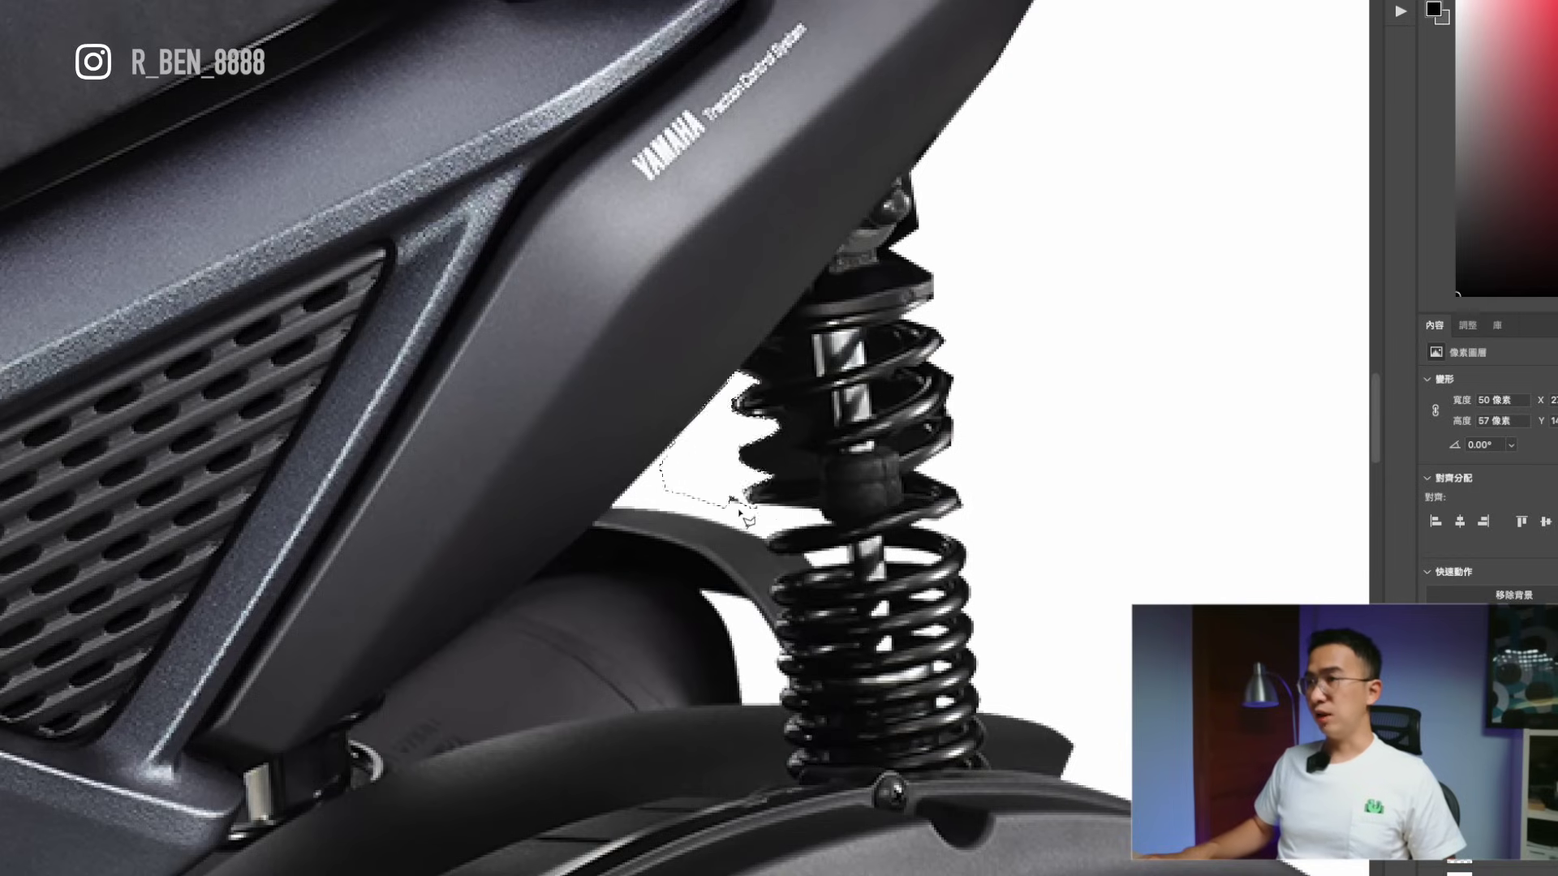
key("super+d")
key("super+0")
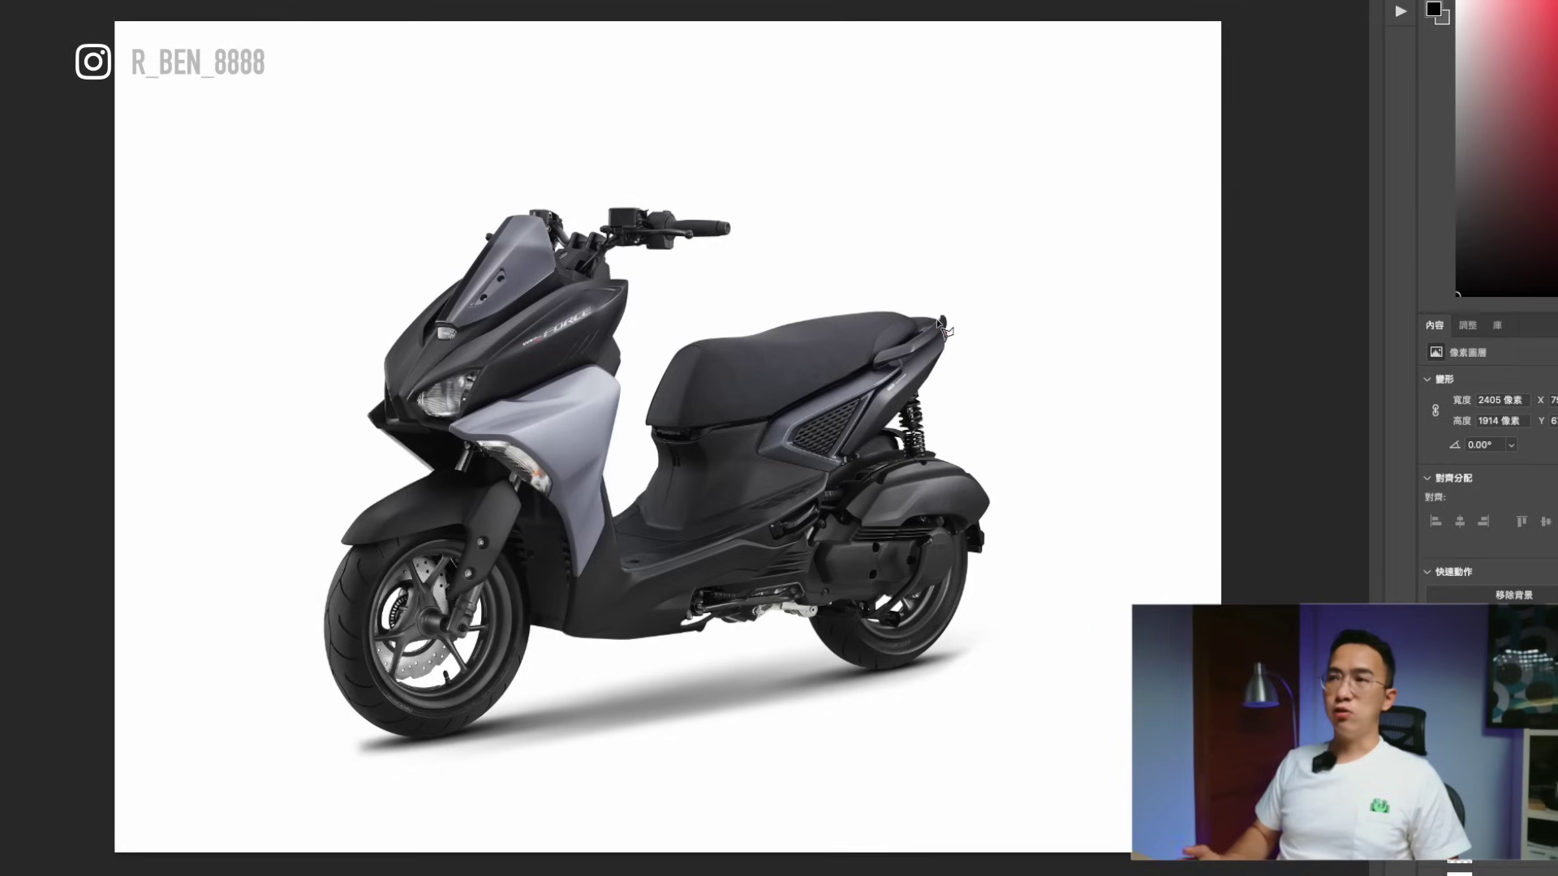
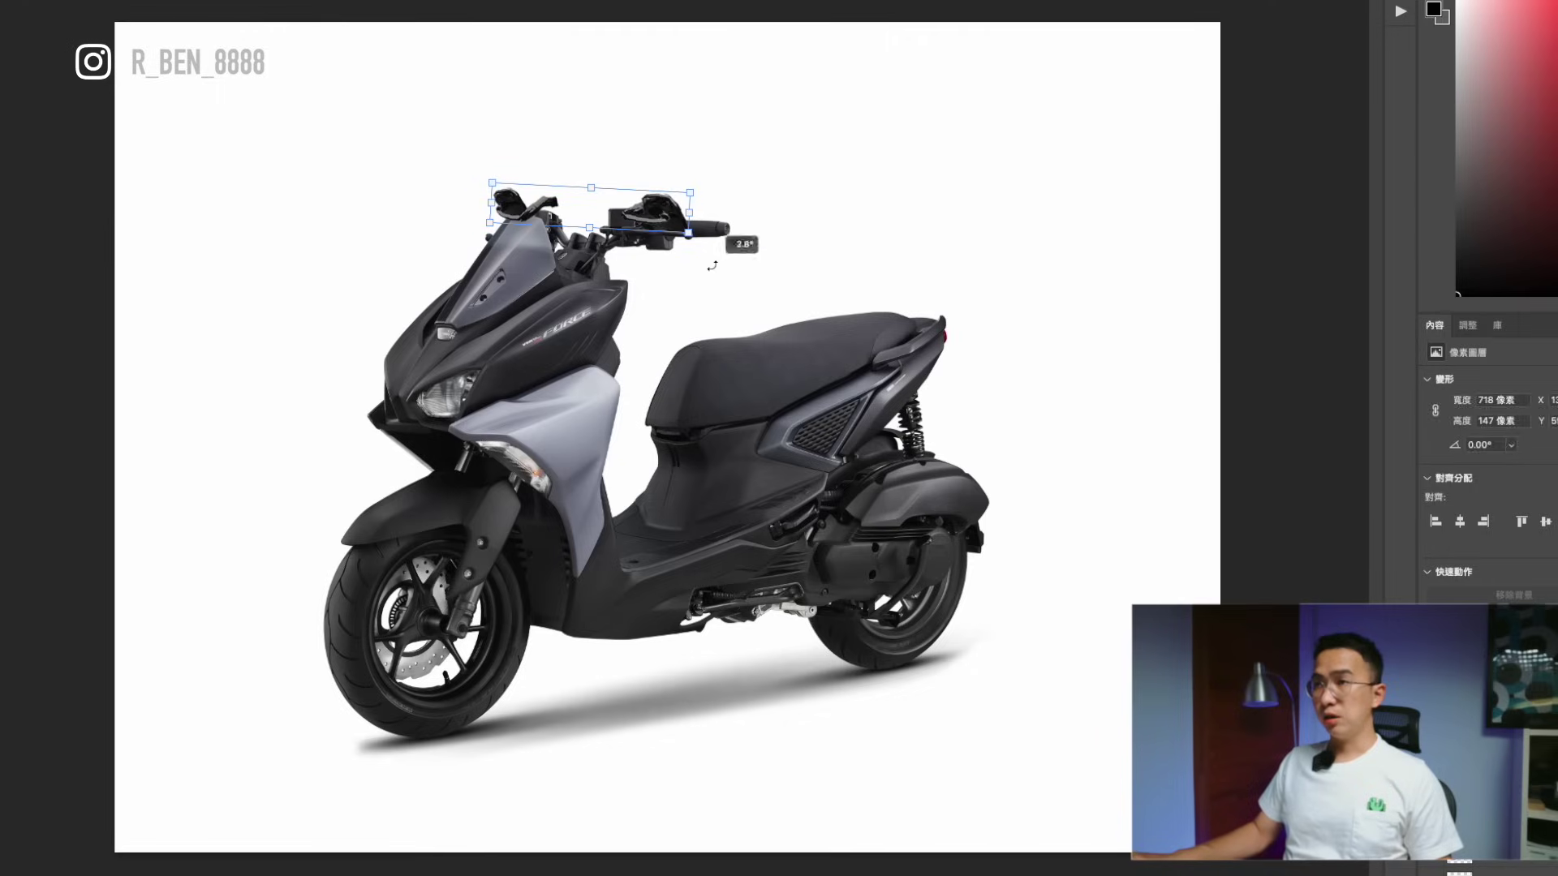
Undo the trial rotation of the winglet mirror pair and shift the far-side mirror slightly down and outward from the windshield.
key("Return")
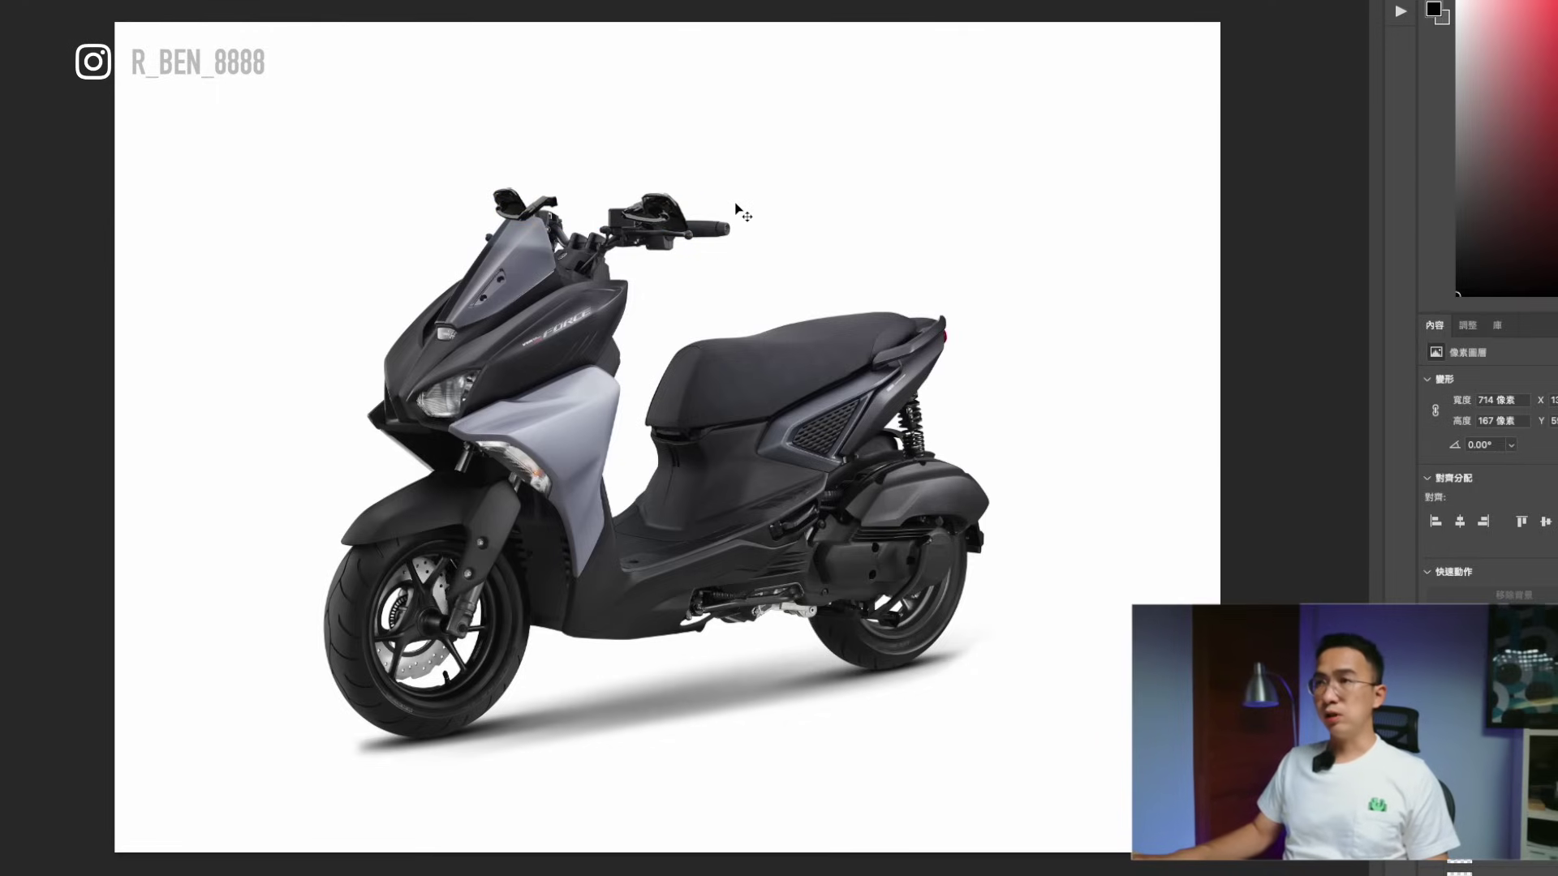
key("super+z")
left_click(1492, 763)
left_click_drag(547, 201, 531, 207)
Mask the far-side mirror with the inverted scooter selection so it sits behind the body, and nudge both mirrors into place.
left_click(1458, 811, "super")
key("shift+super+i")
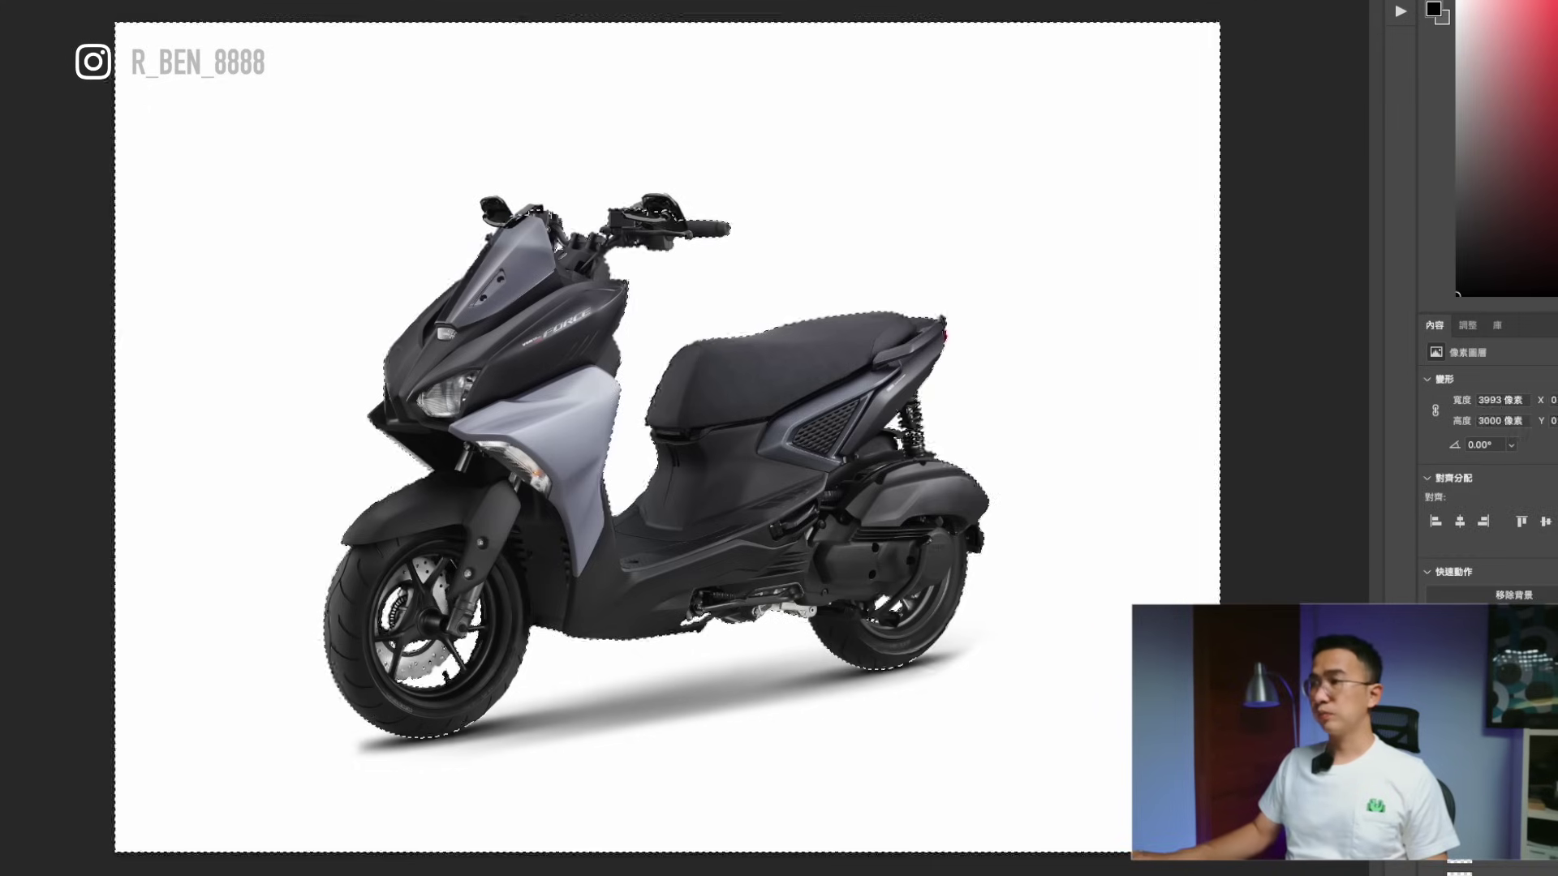
left_click(1501, 873)
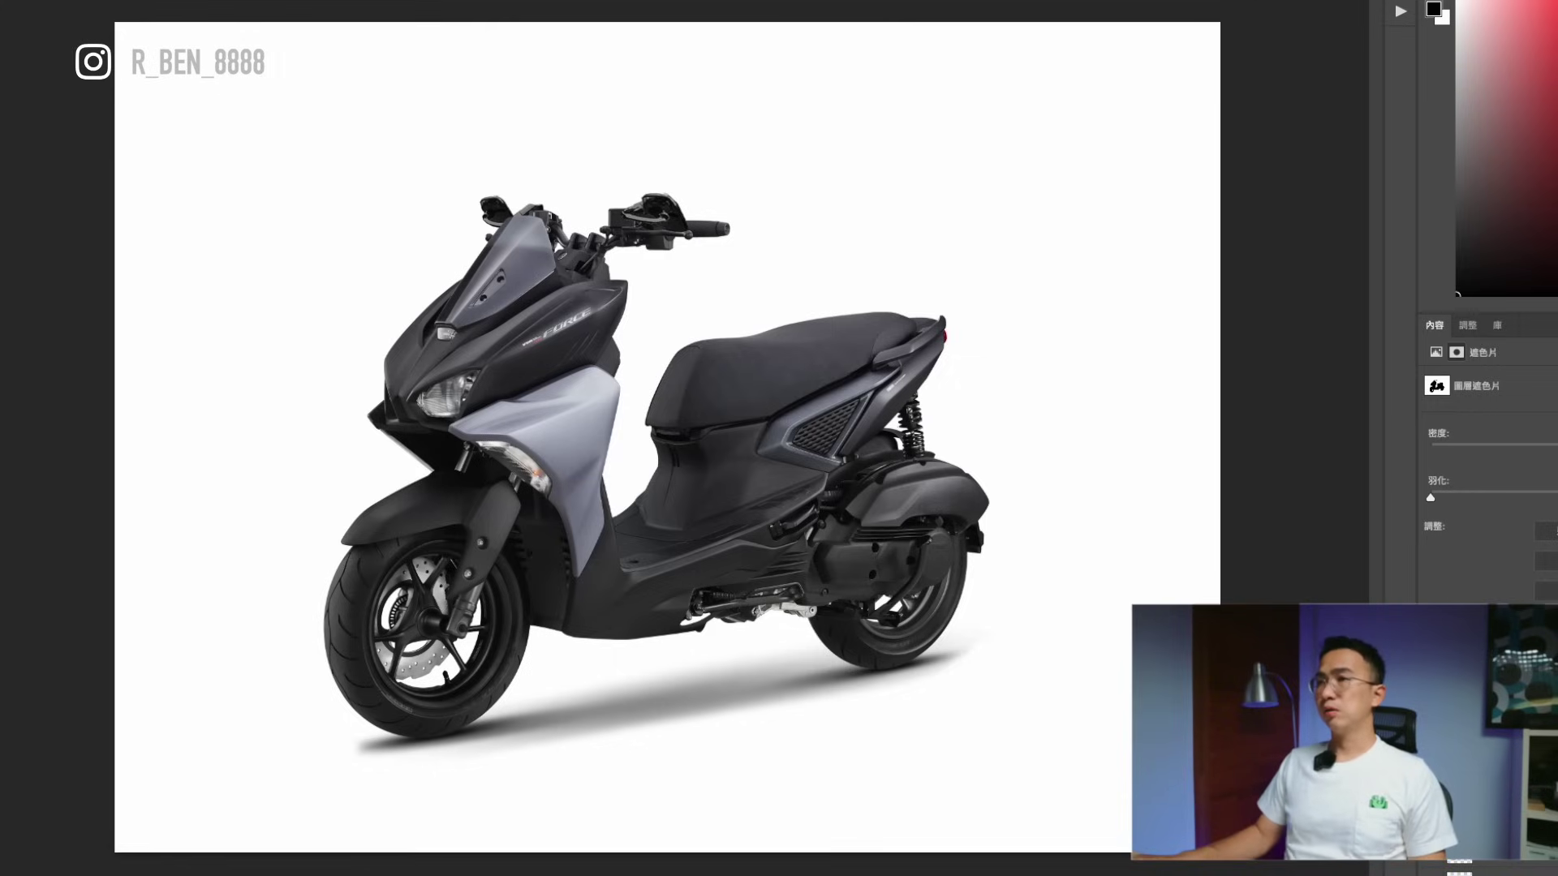
left_click_drag(662, 211, 671, 214)
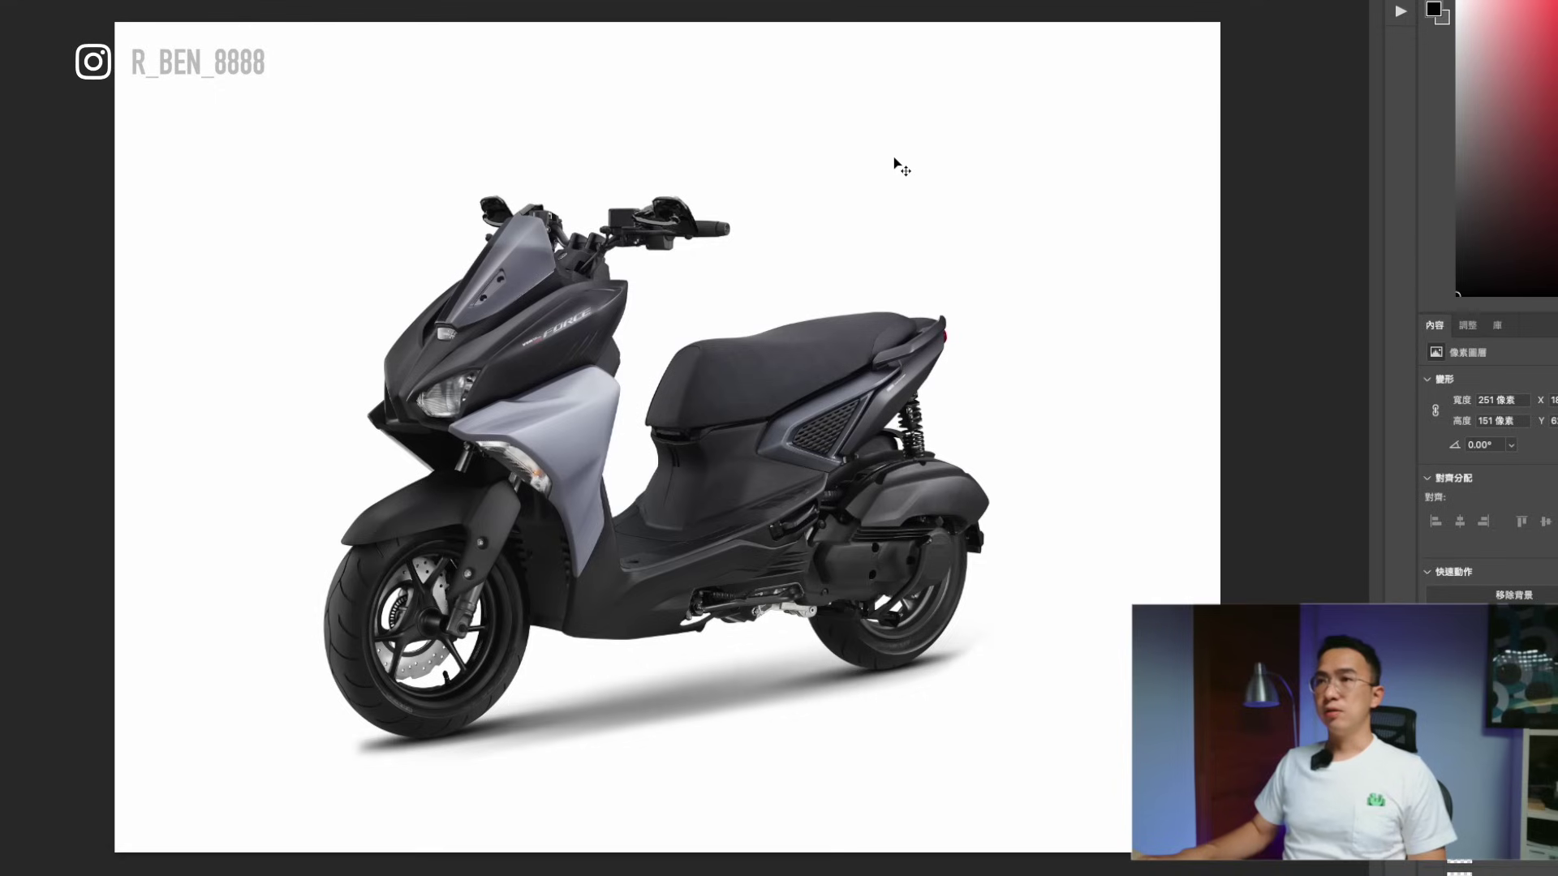
left_click_drag(497, 210, 497, 217)
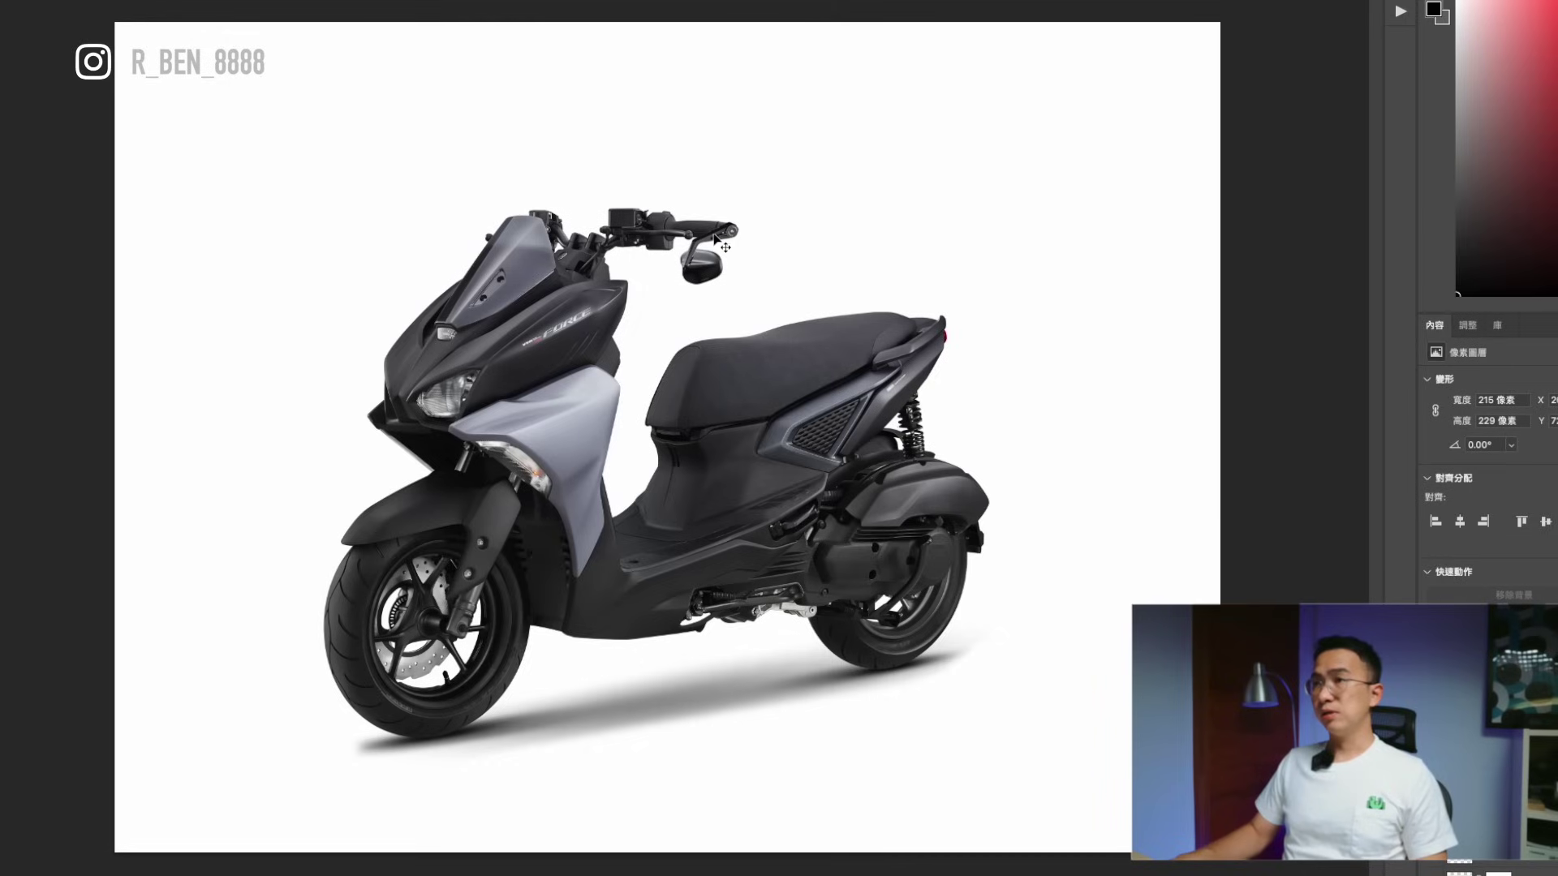
Fit the hanging bar-end mirror head beneath the near-side handlebar grip.
left_click(710, 263, "super")
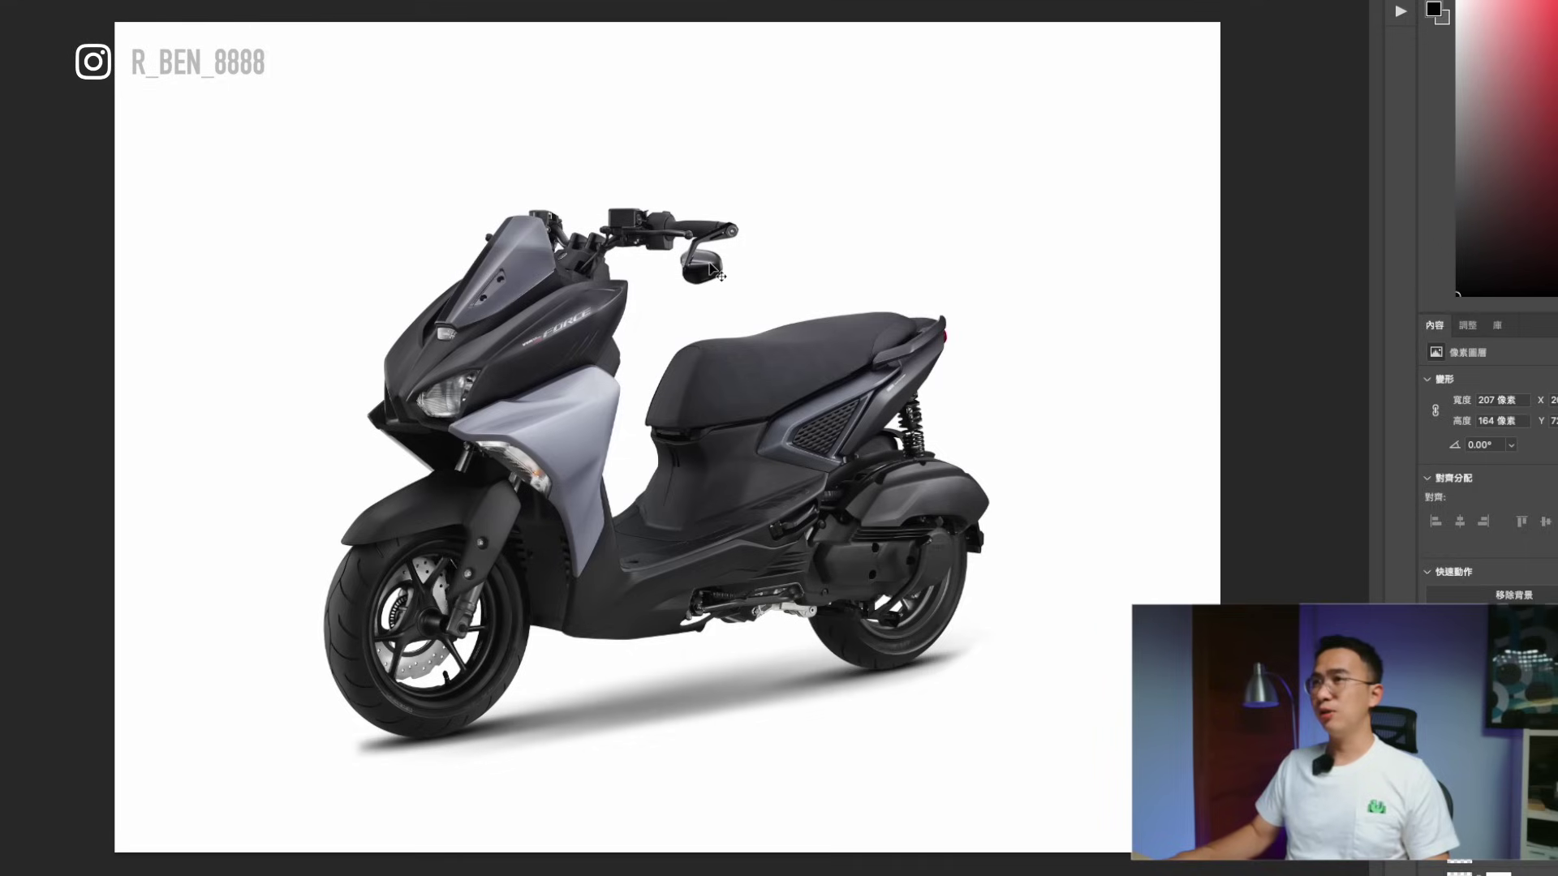
left_click(711, 266, "super")
left_click(720, 235, "super")
Mount the upright bar-end mirror version, placing a separate mirror head onto the stem on the far side of the windshield.
left_click_drag(713, 167, 482, 227)
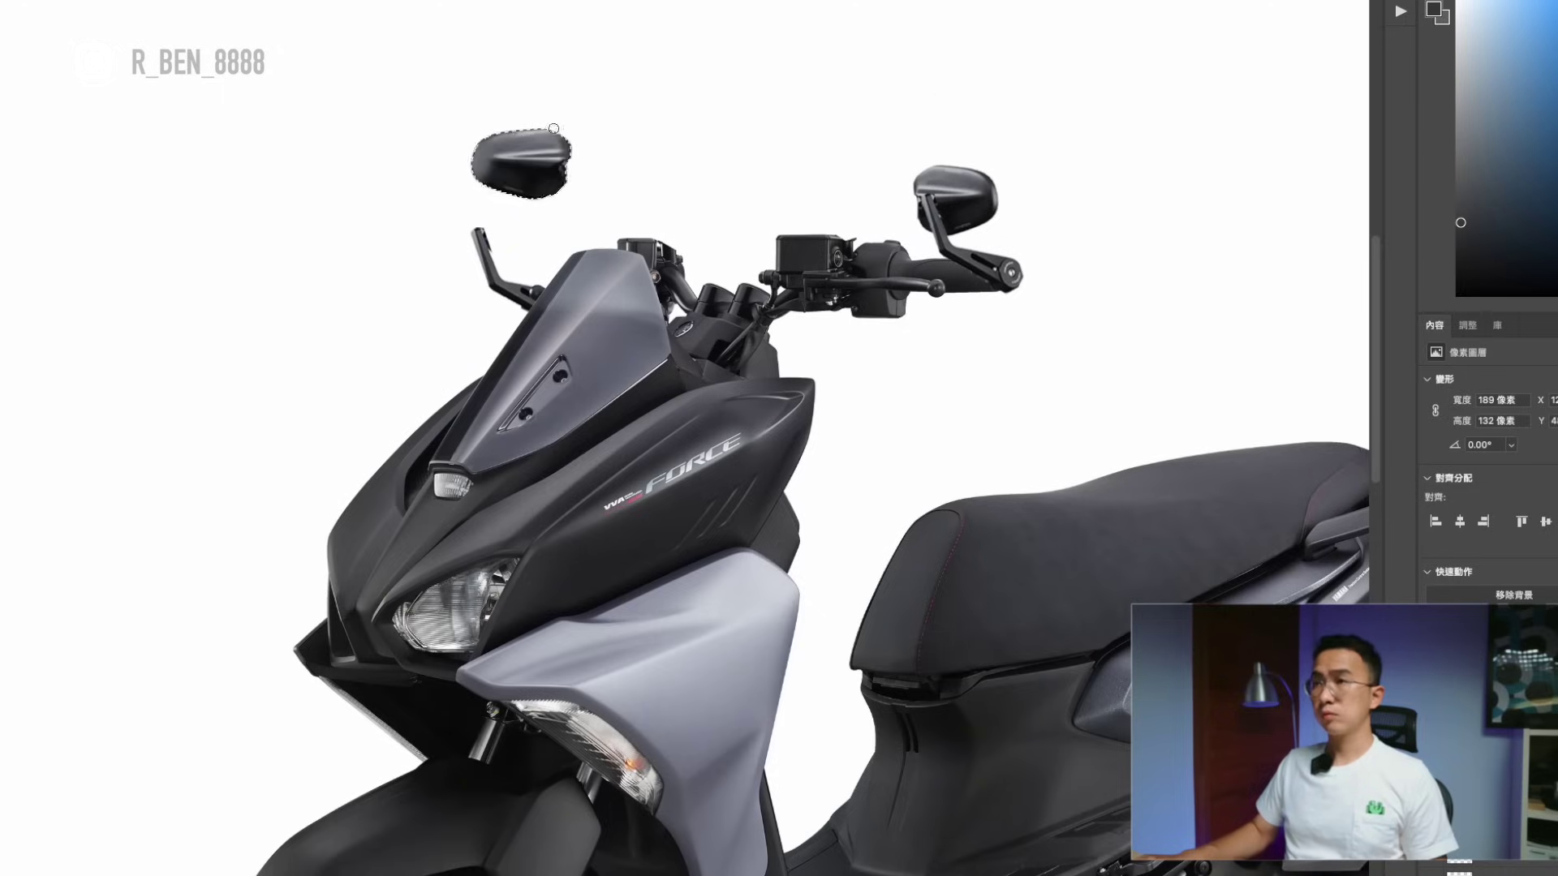
left_click_drag(556, 177, 498, 238)
key("ctrl+0")
key("ctrl+plus")
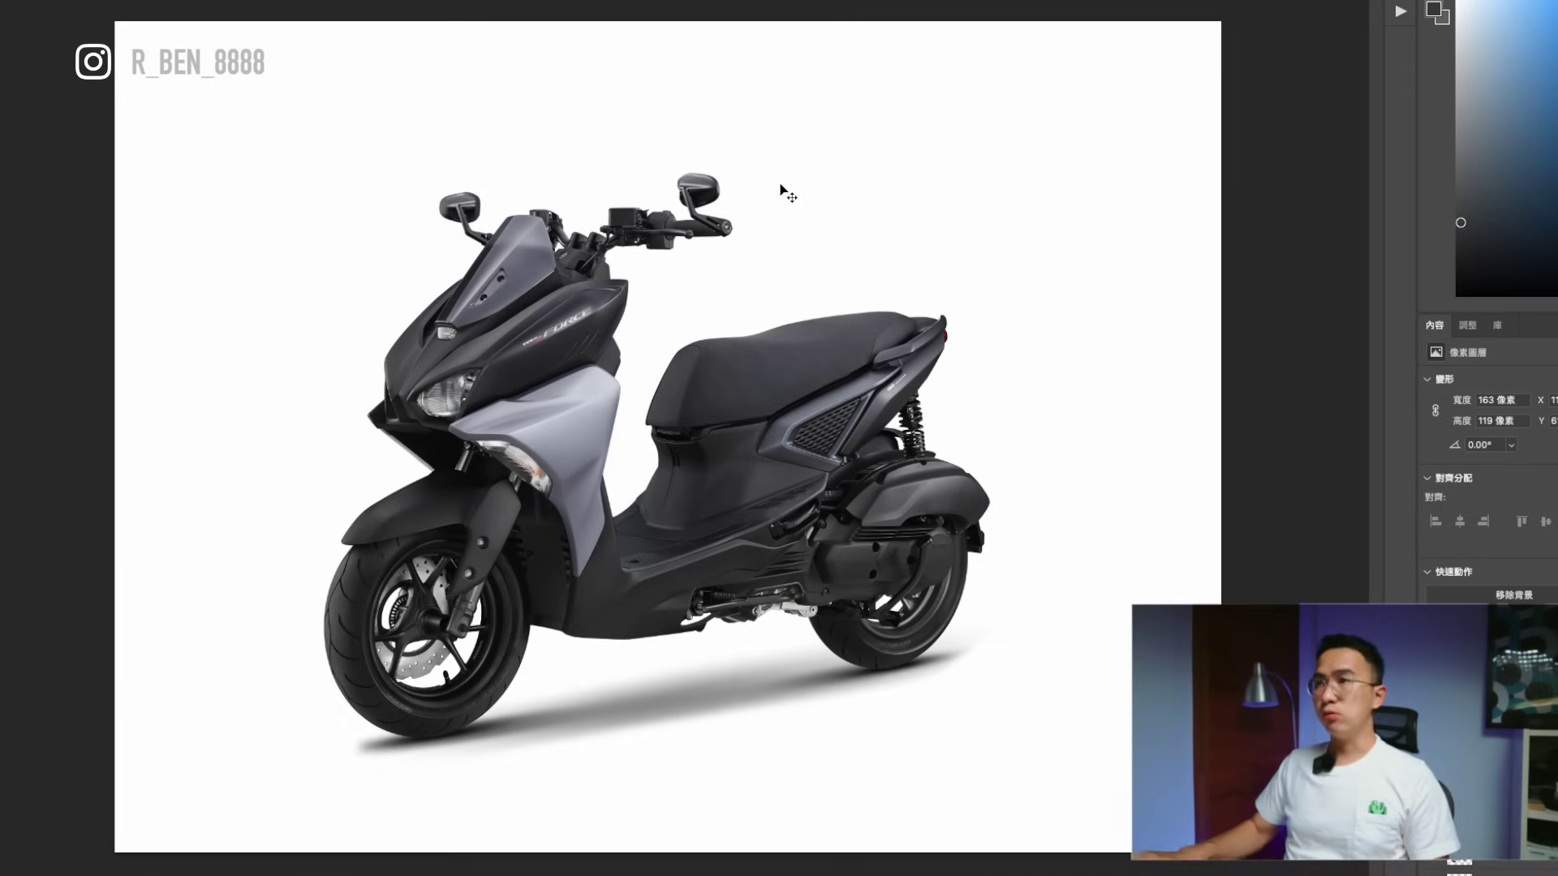
key("ctrl+z")
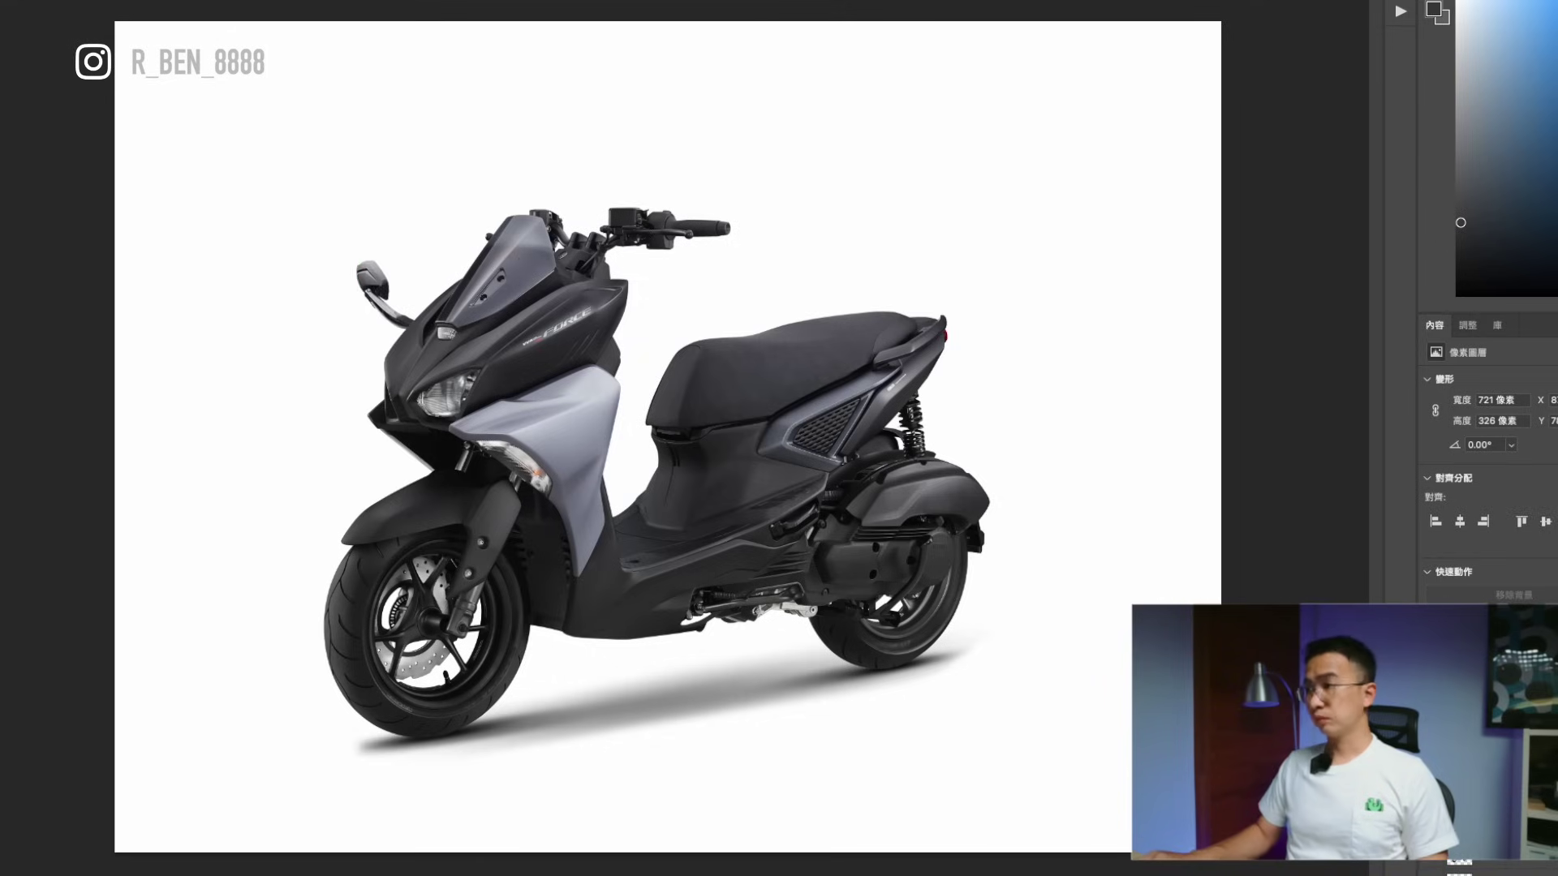
Place the fairing-mounted mirror pair on the scooter's front cowl, adjusting the position of each mirror.
left_click_drag(538, 257, 515, 317)
left_click_drag(366, 336, 359, 335)
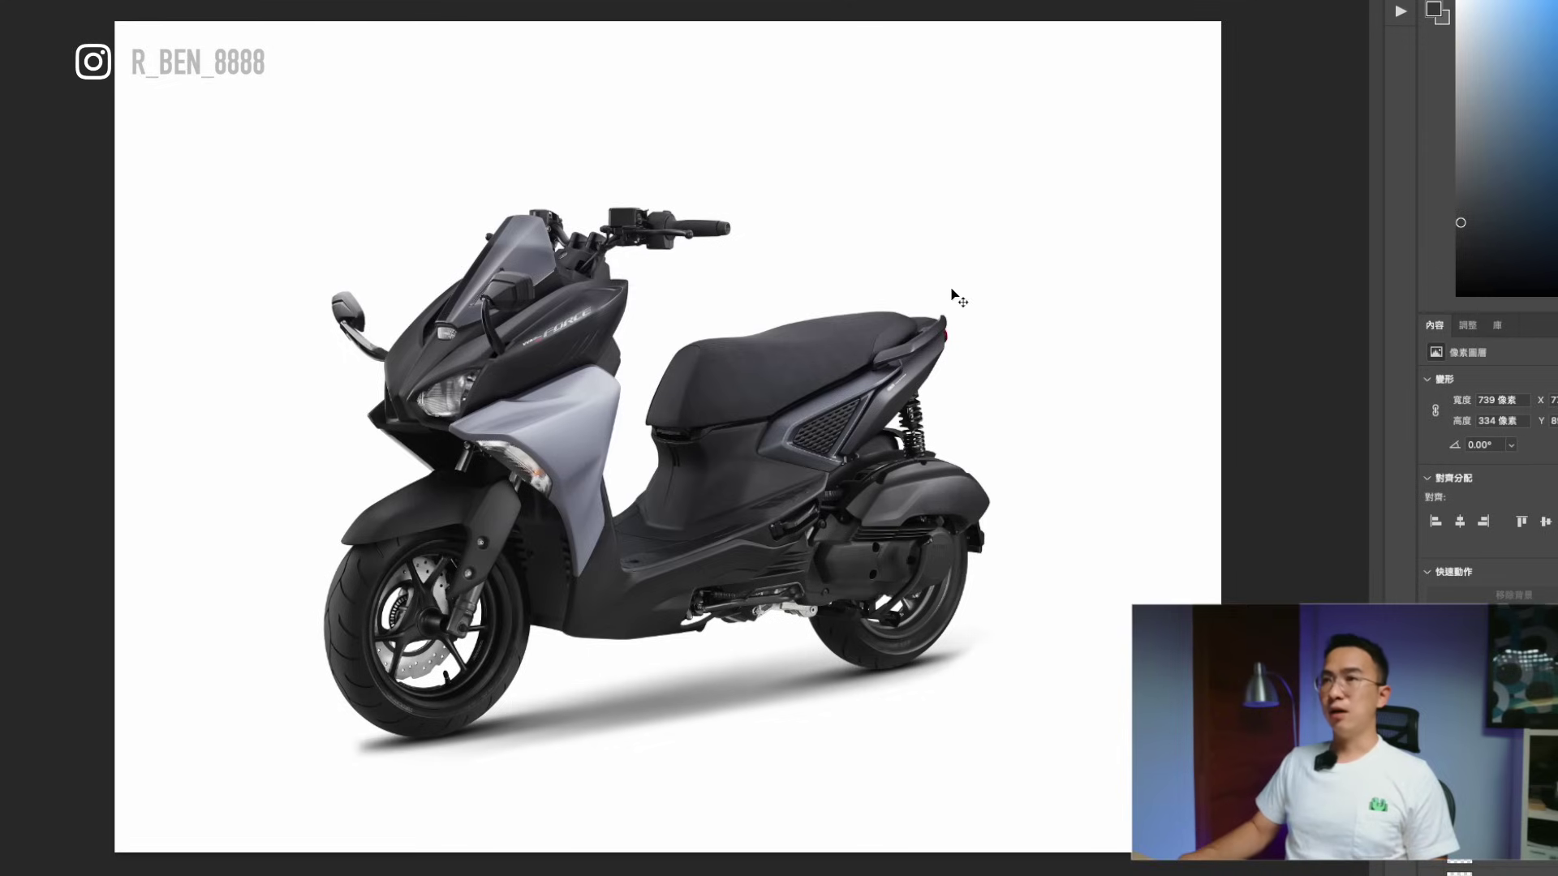
left_click_drag(503, 308, 535, 266)
left_click_drag(715, 293, 723, 292)
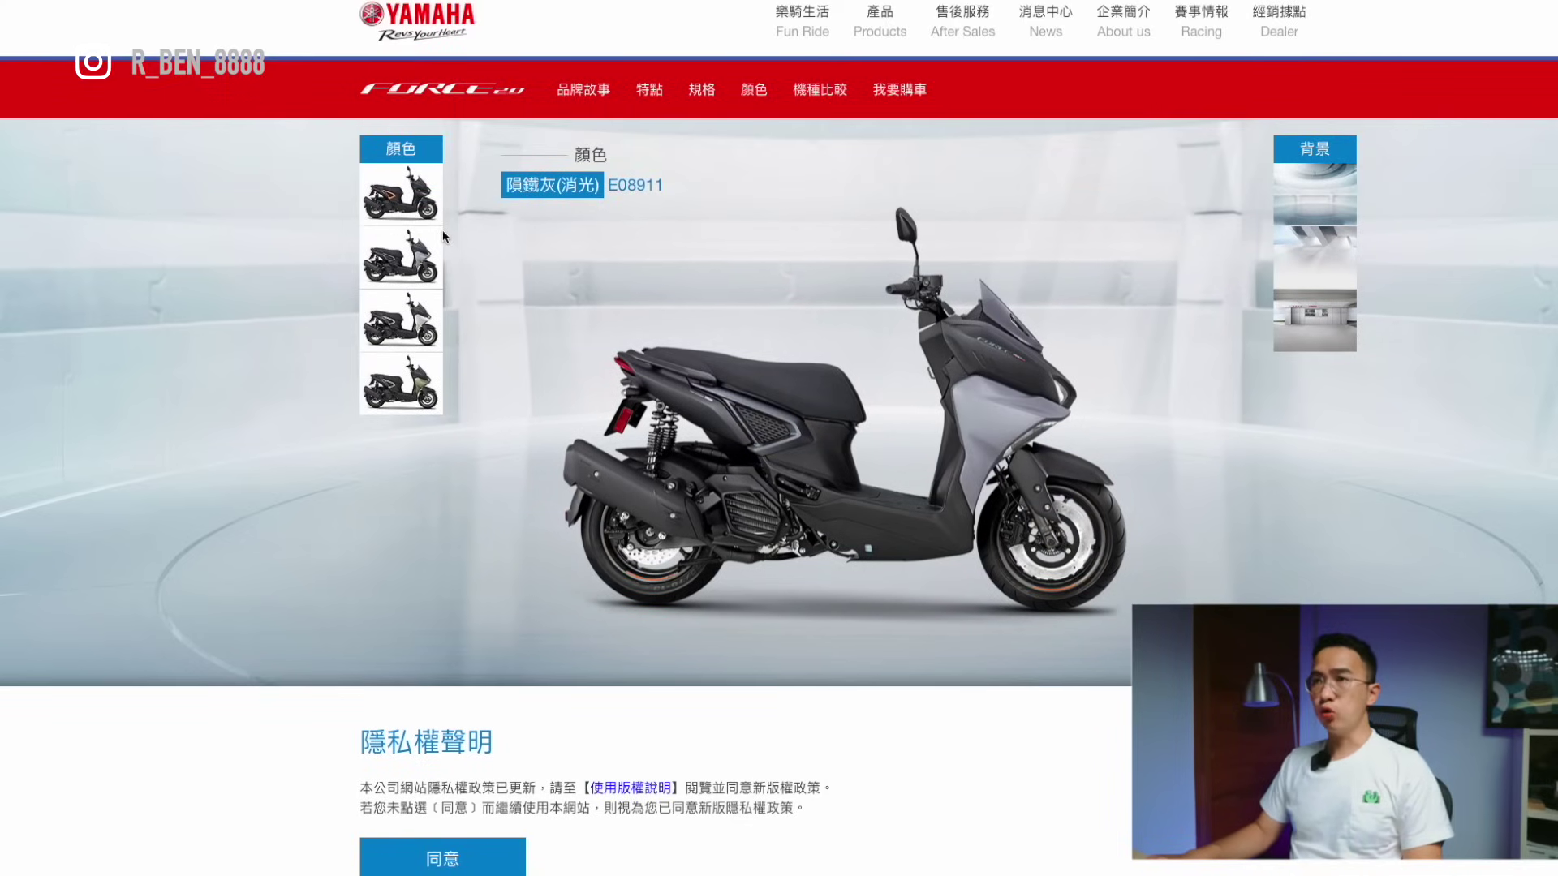
Switch to Yamaha's FORCE 2.0 colour page and compare the 夜鈦黑, 隕鐵灰, 冷冽白 and 沙暴綠 body colours.
left_click(414, 204)
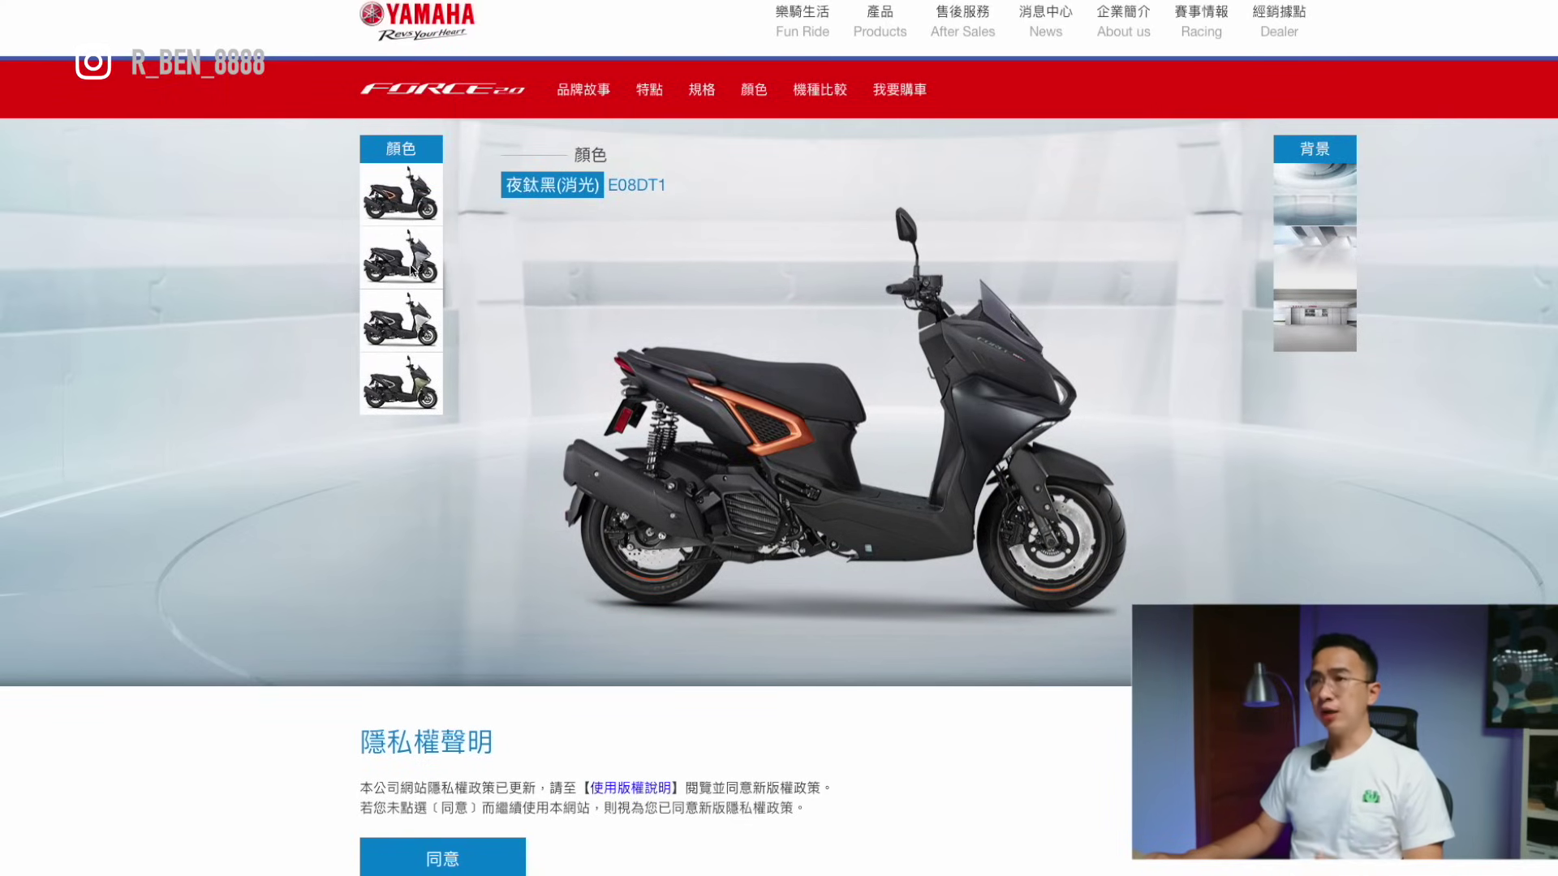
left_click(412, 270)
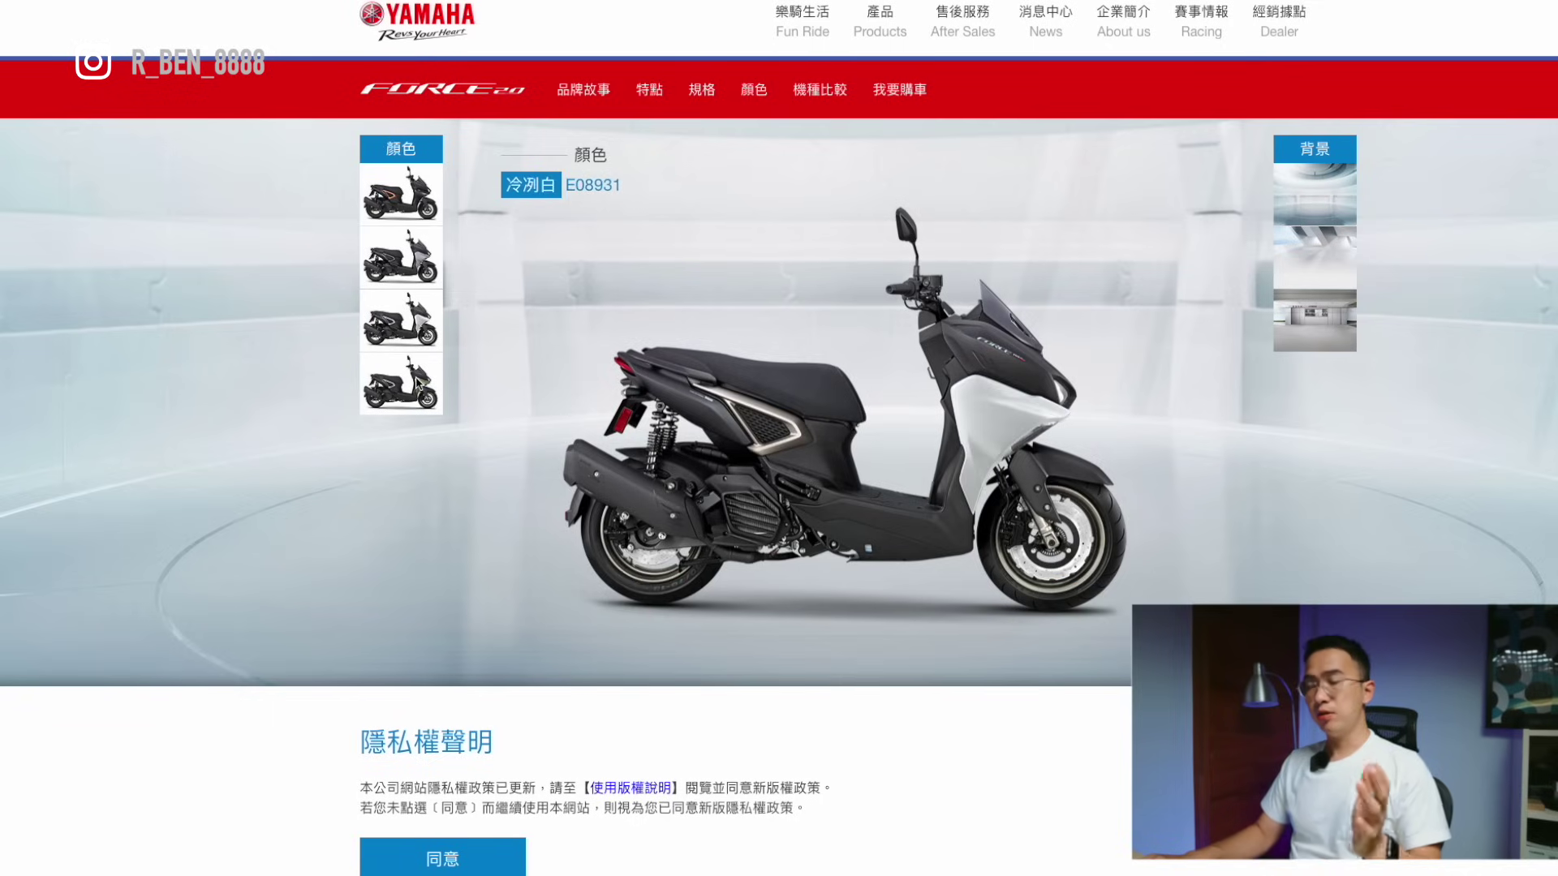
left_click(417, 382)
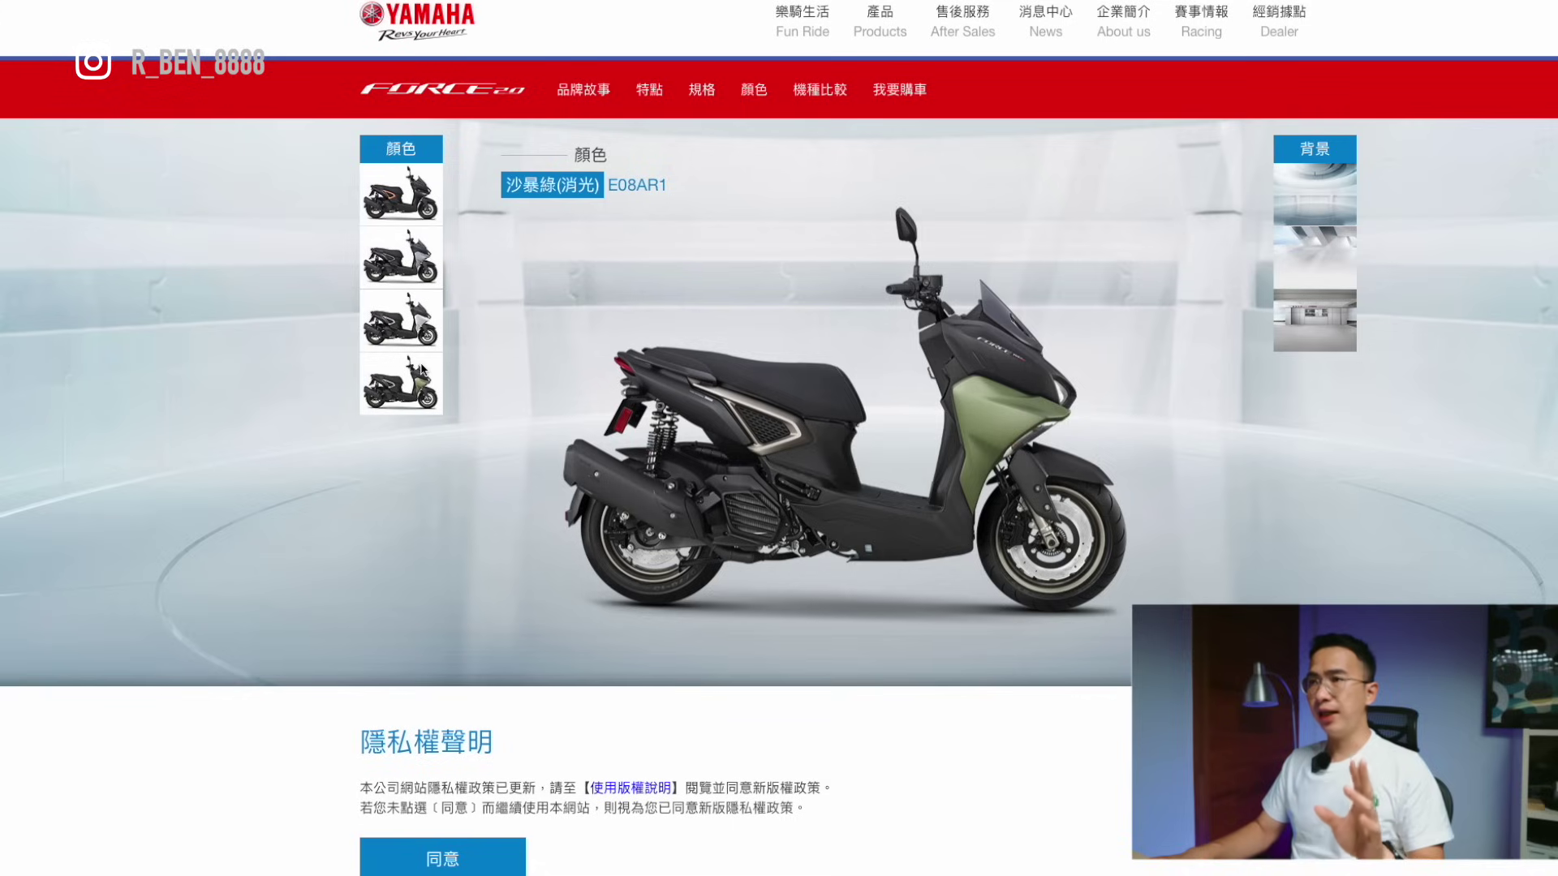
left_click(411, 274)
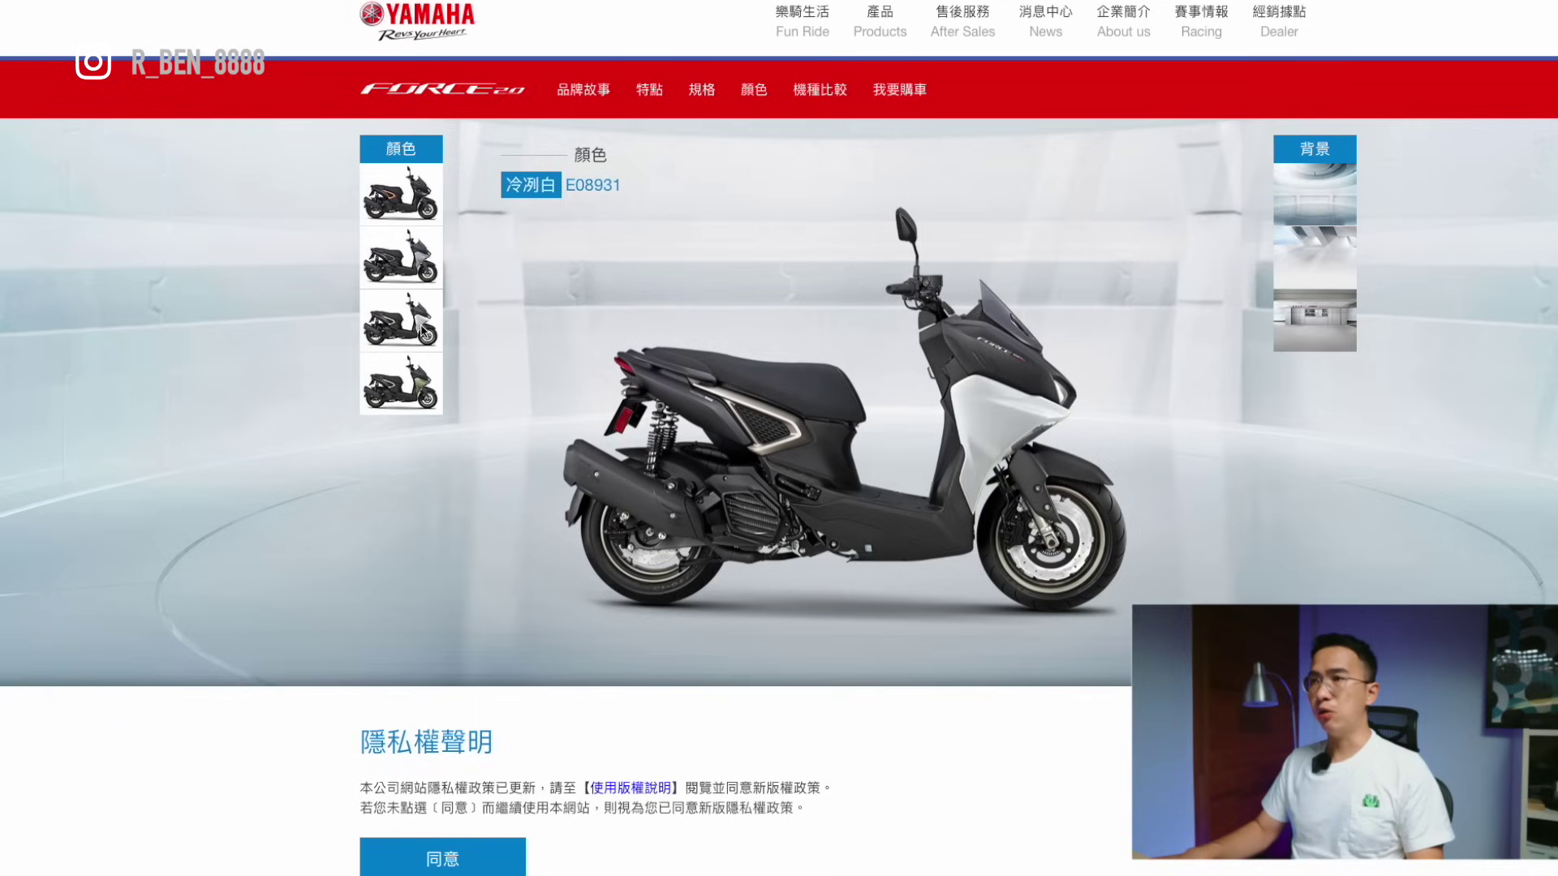
left_click(411, 273)
left_click(415, 199)
left_click(413, 258)
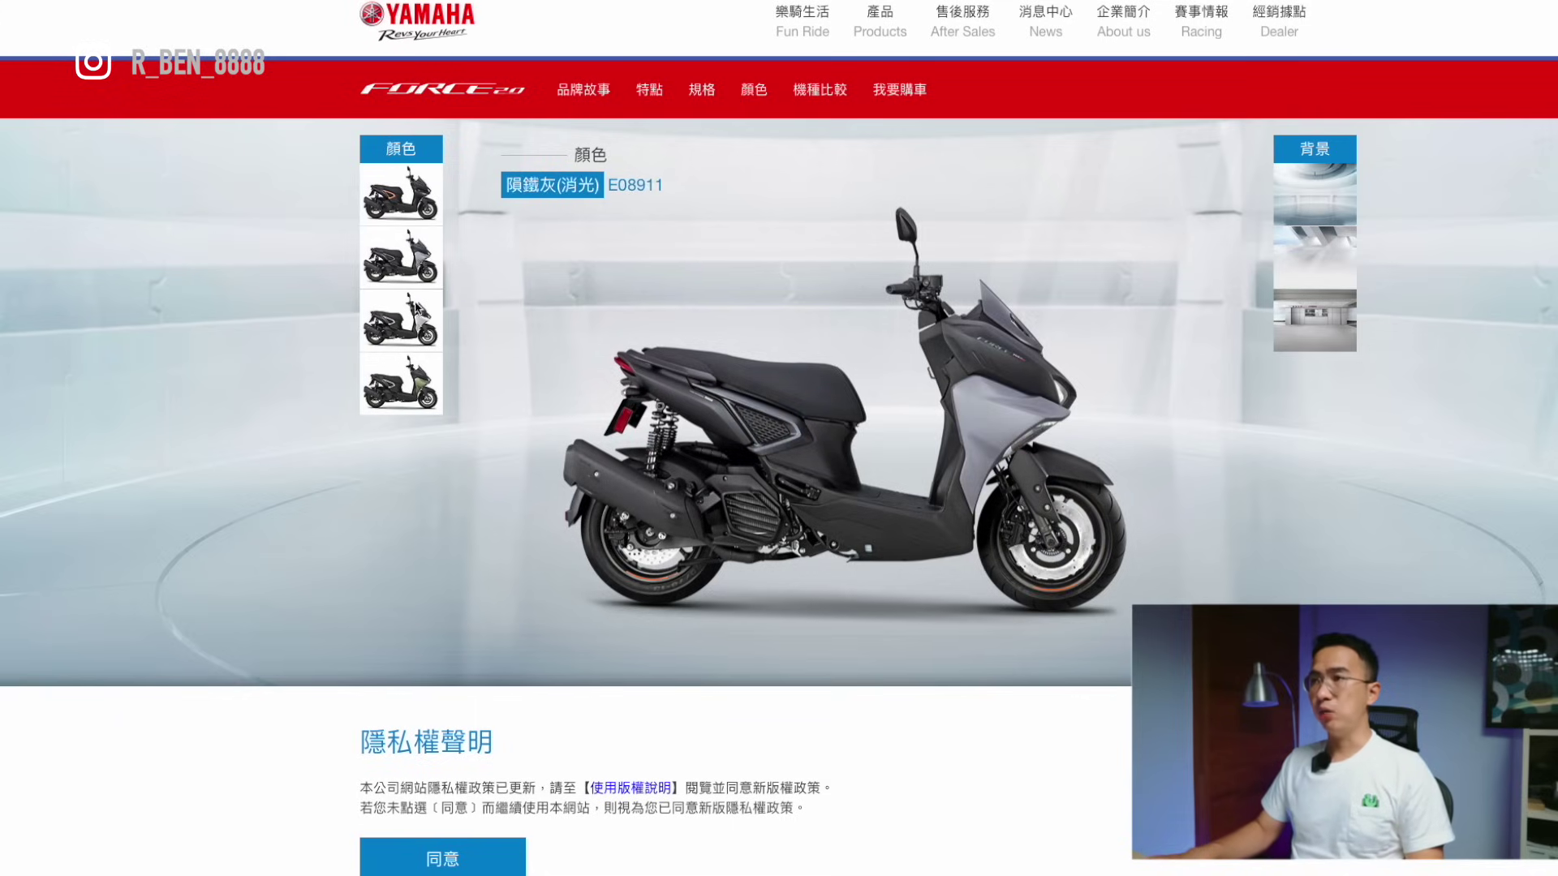
left_click(416, 331)
left_click(416, 367)
left_click(419, 317)
left_click(418, 257)
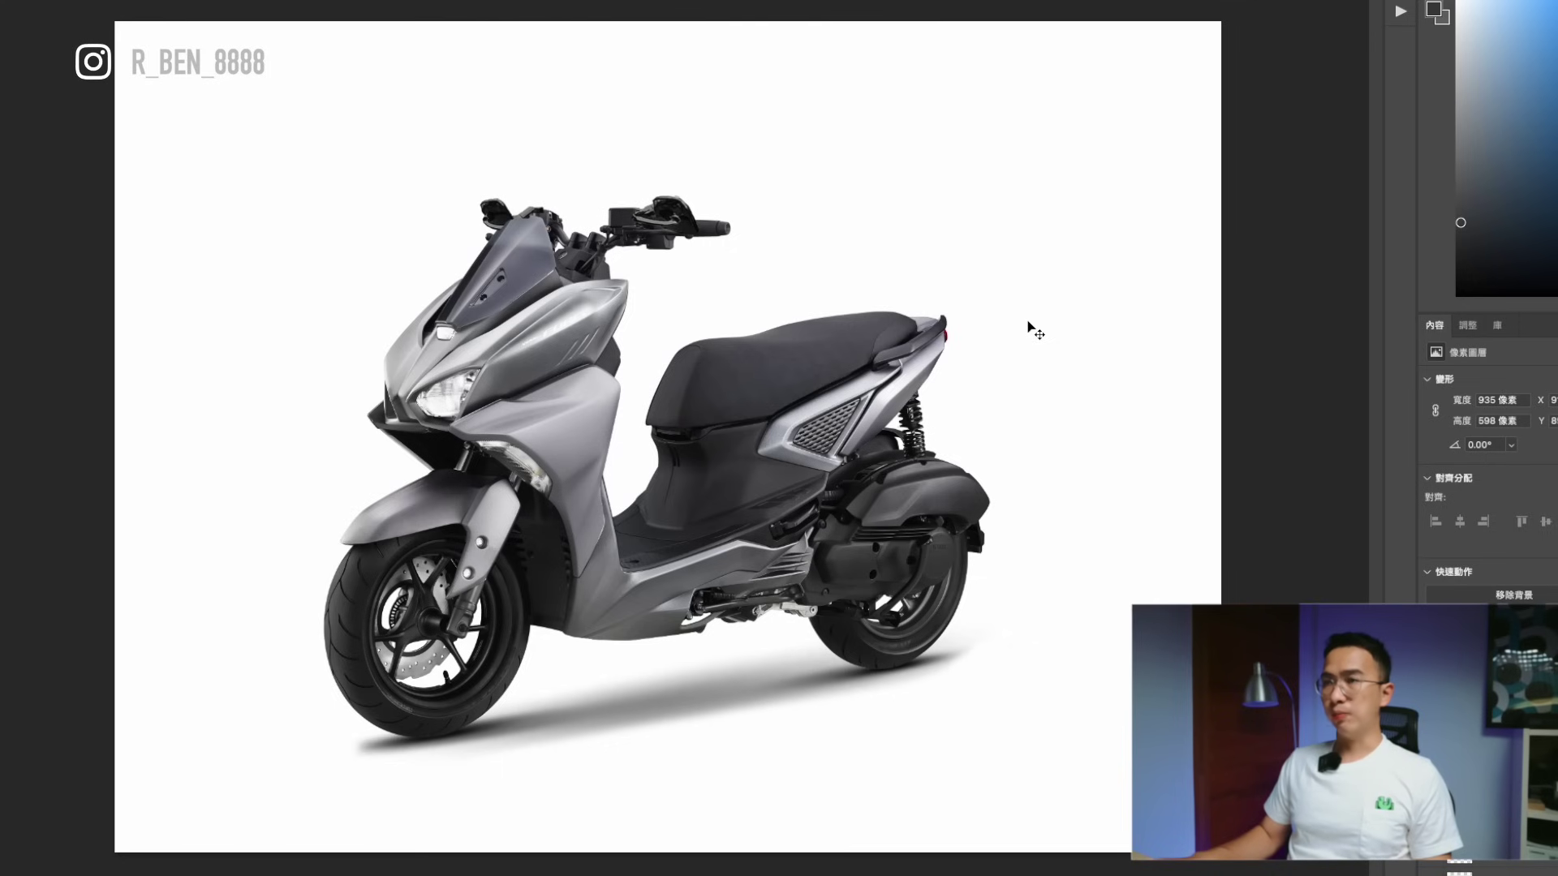
Return to the silver scooter image in Photoshop and try different hues, including +97, on the painted body panels with Hue/Saturation.
key("super+equal")
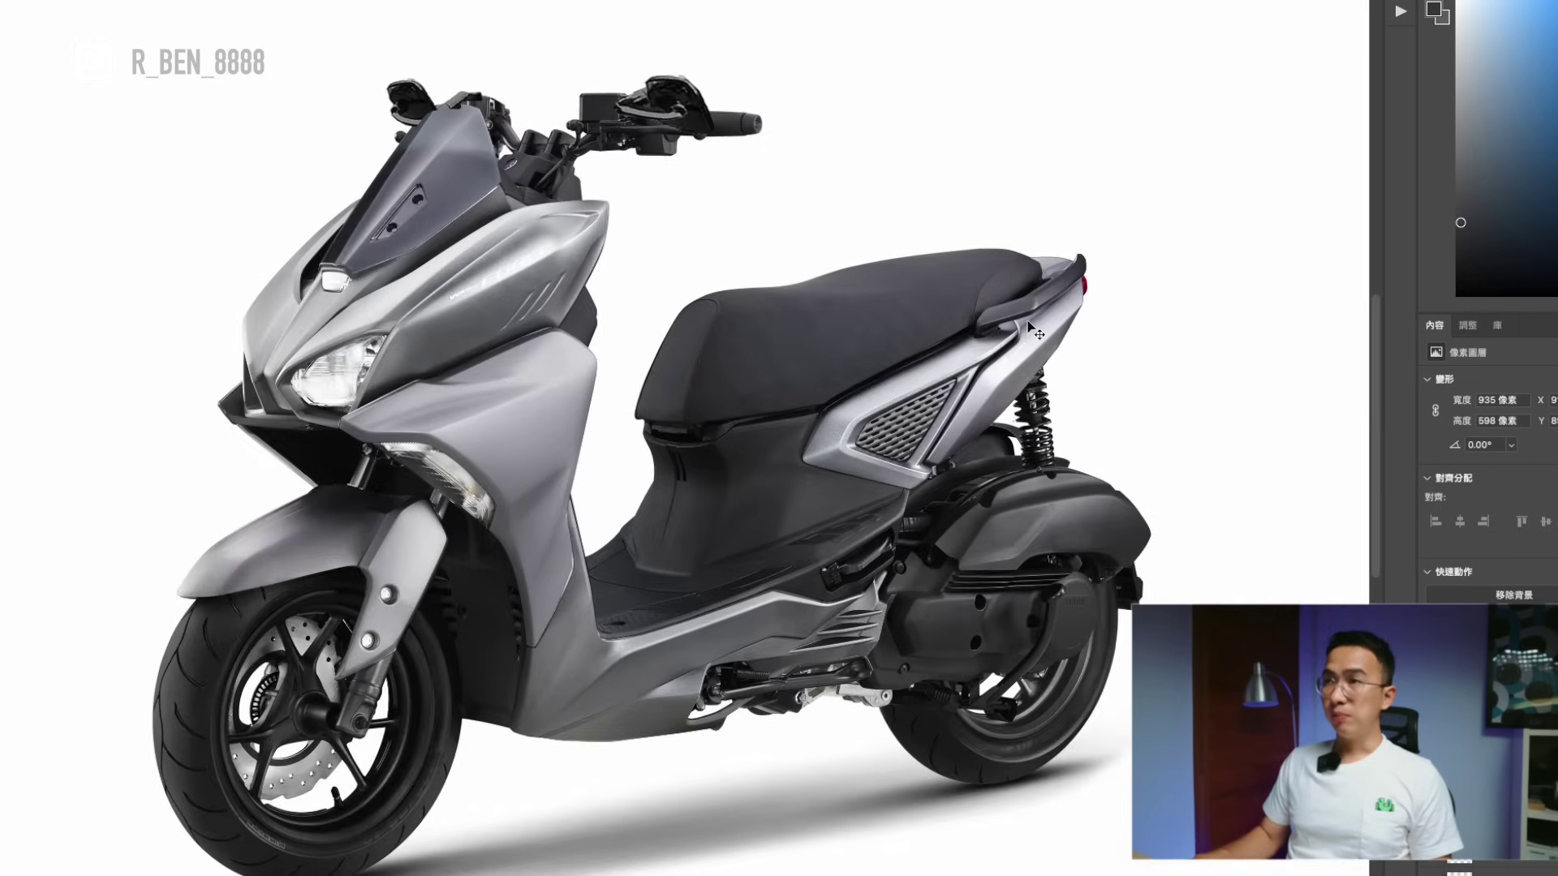
left_click_drag(783, 317, 913, 327)
key("super+equal")
key("super+equal")
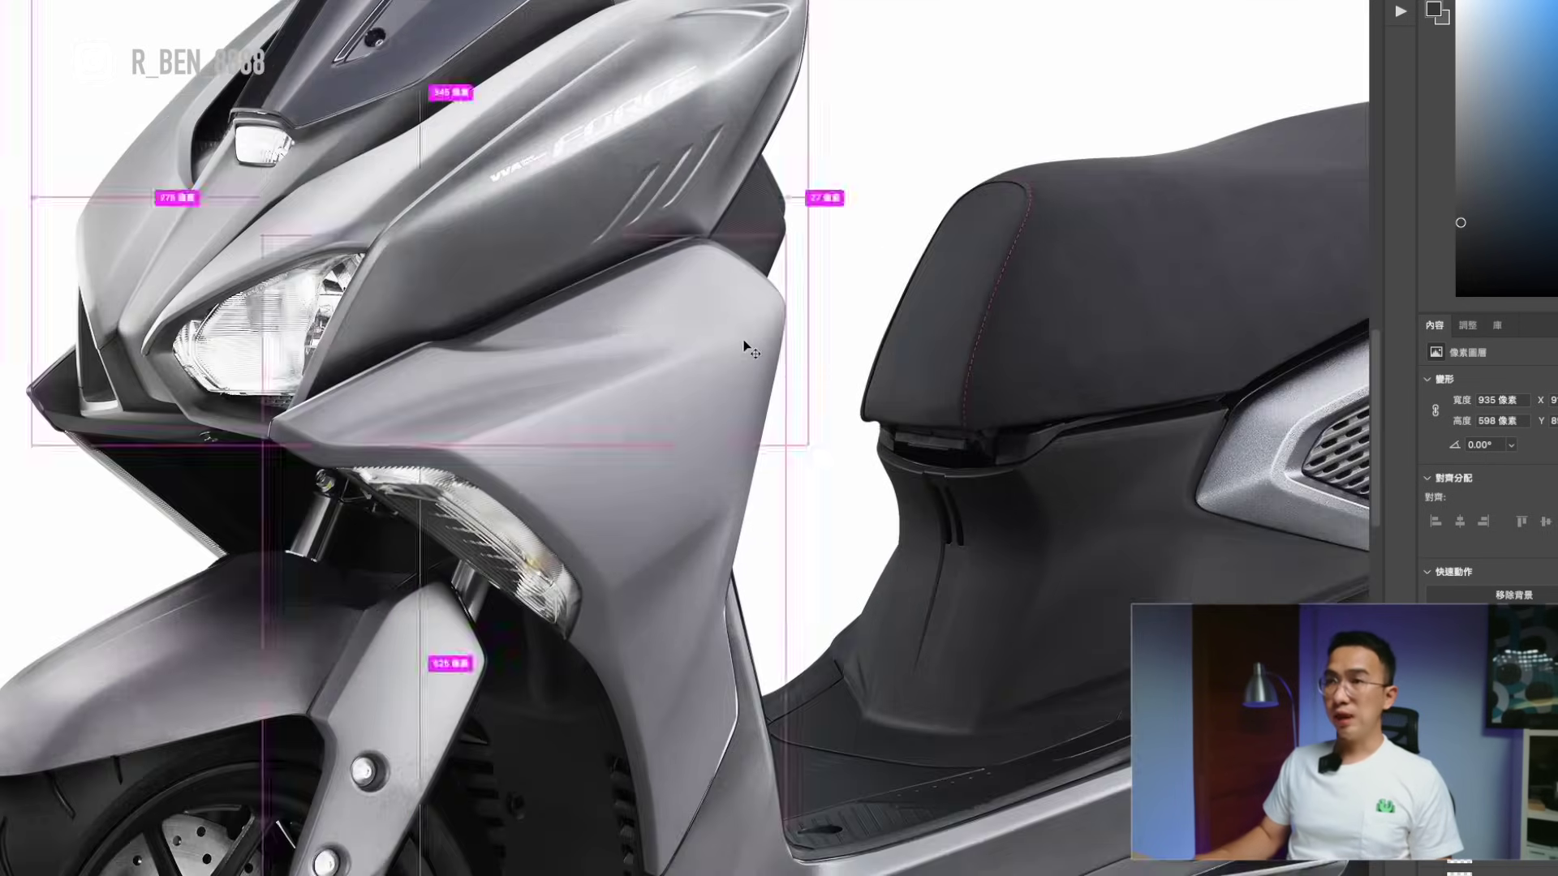
key("super+minus")
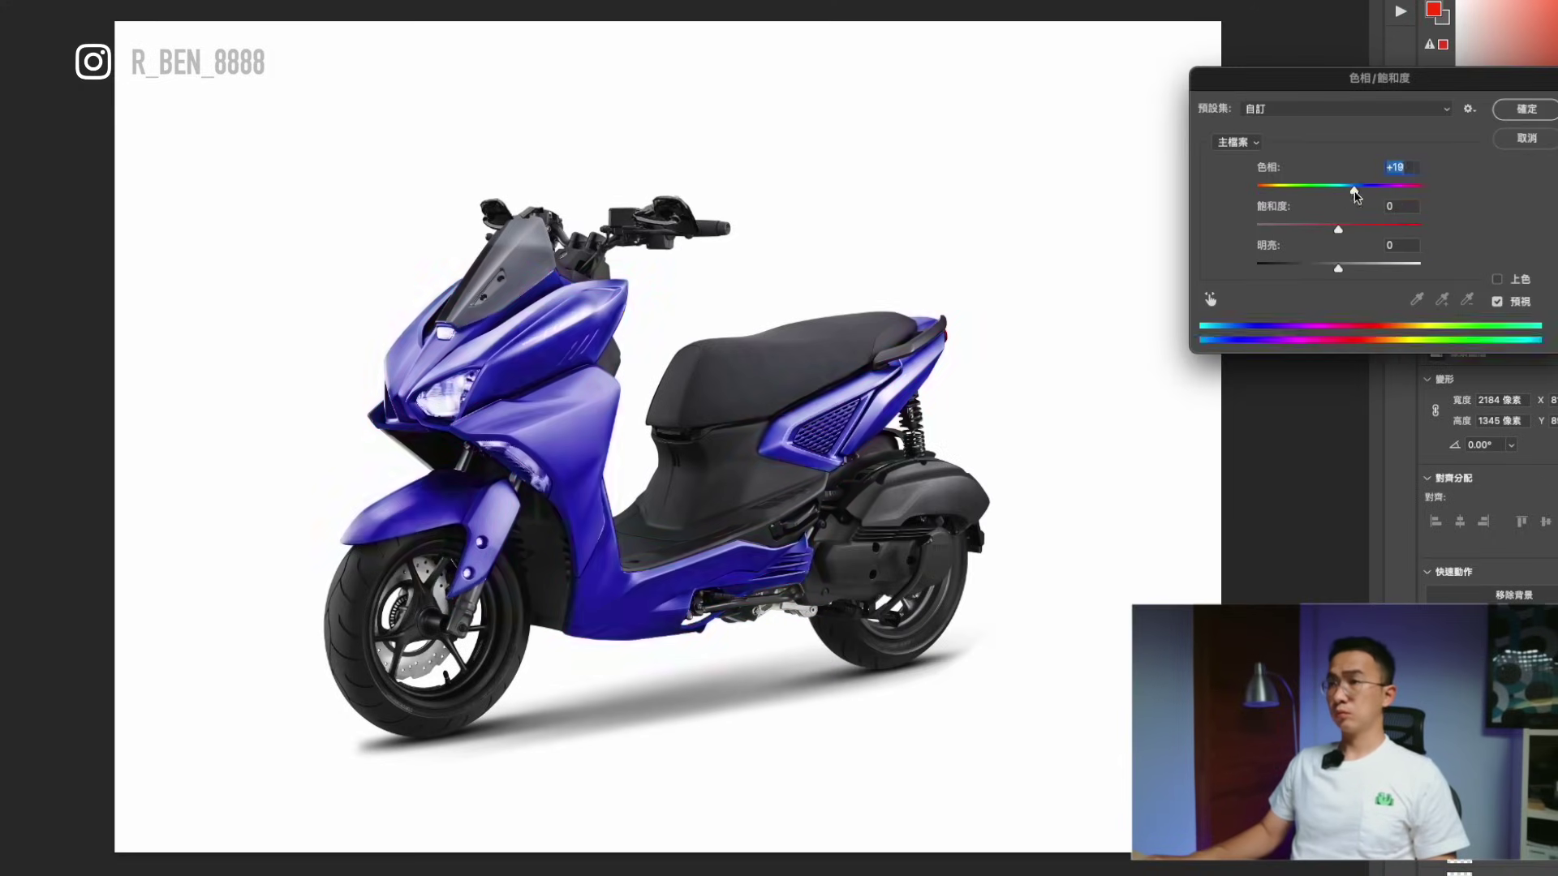
left_click_drag(1354, 193, 1418, 197)
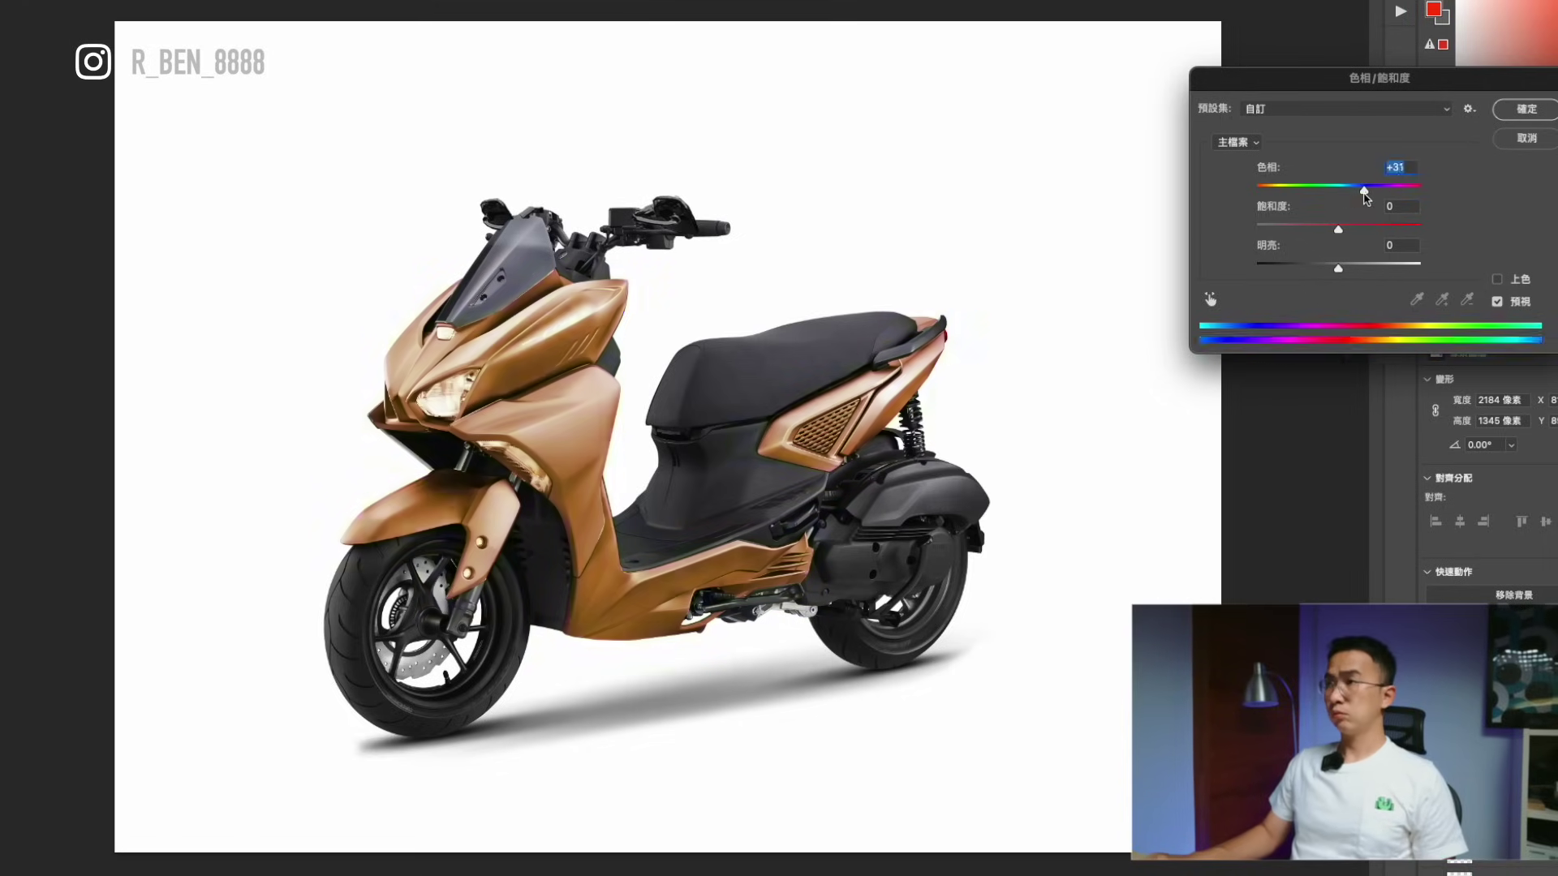
mouse_move(1351, 193)
left_mouse_down()
mouse_move(1267, 193)
mouse_move(1357, 193)
left_mouse_up()
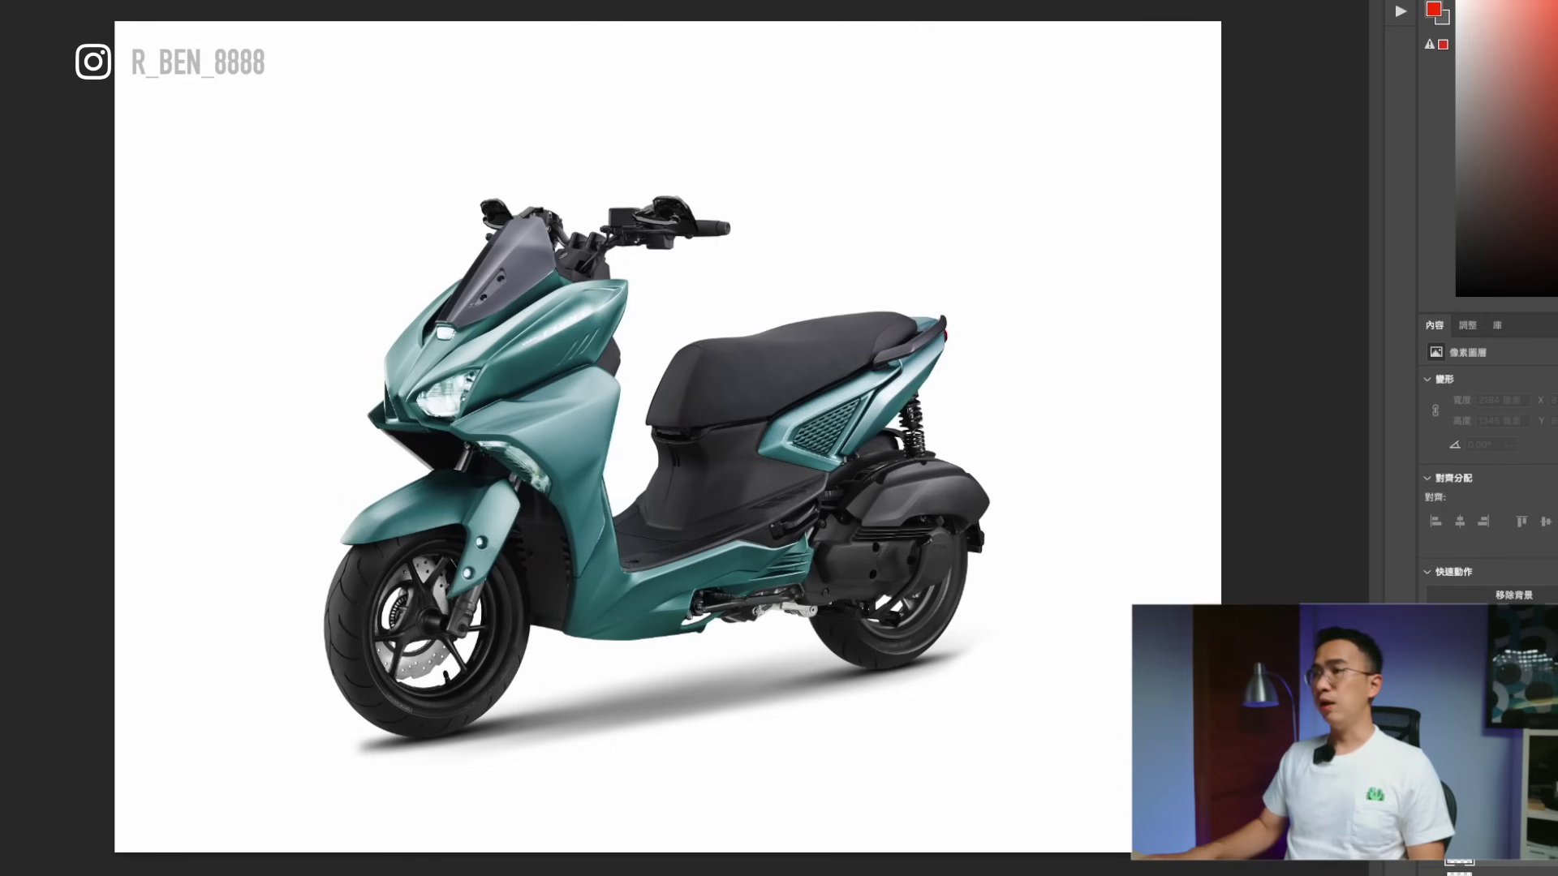
Isolate the headlight and front turn signal on their own layer above the teal body, restoring their original colour.
left_click(442, 383)
left_click(465, 420)
left_click(464, 419)
left_click(465, 420)
mouse_move(468, 382)
left_mouse_down()
mouse_move(563, 390)
mouse_move(501, 438)
left_mouse_up()
mouse_move(683, 710)
left_mouse_down()
mouse_move(544, 623)
mouse_move(505, 415)
left_mouse_up()
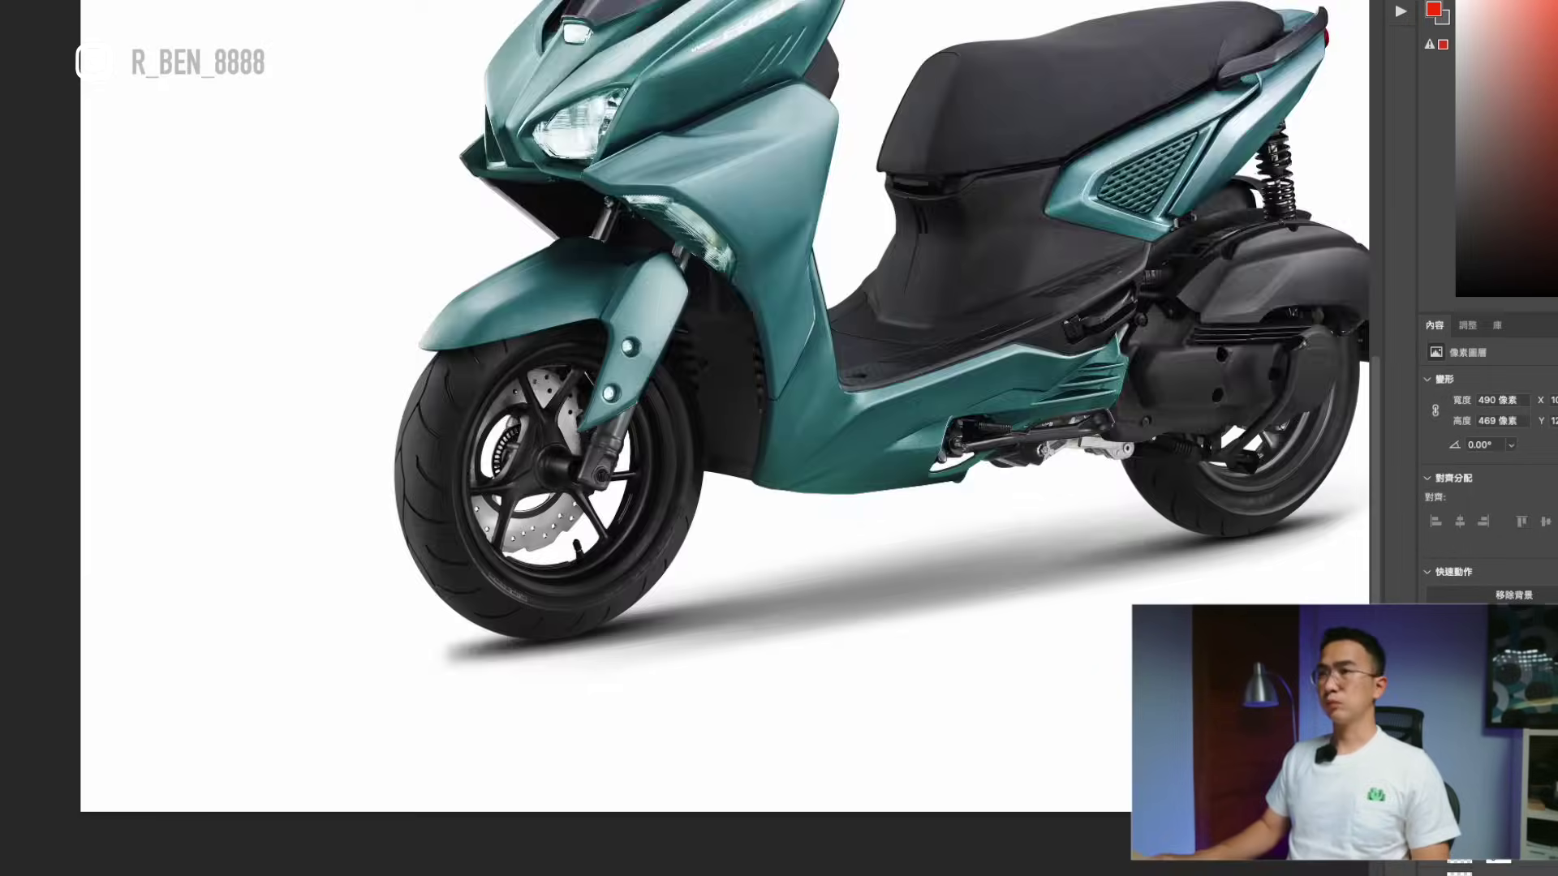
left_click_drag(1284, 493, 998, 664)
key("super+0")
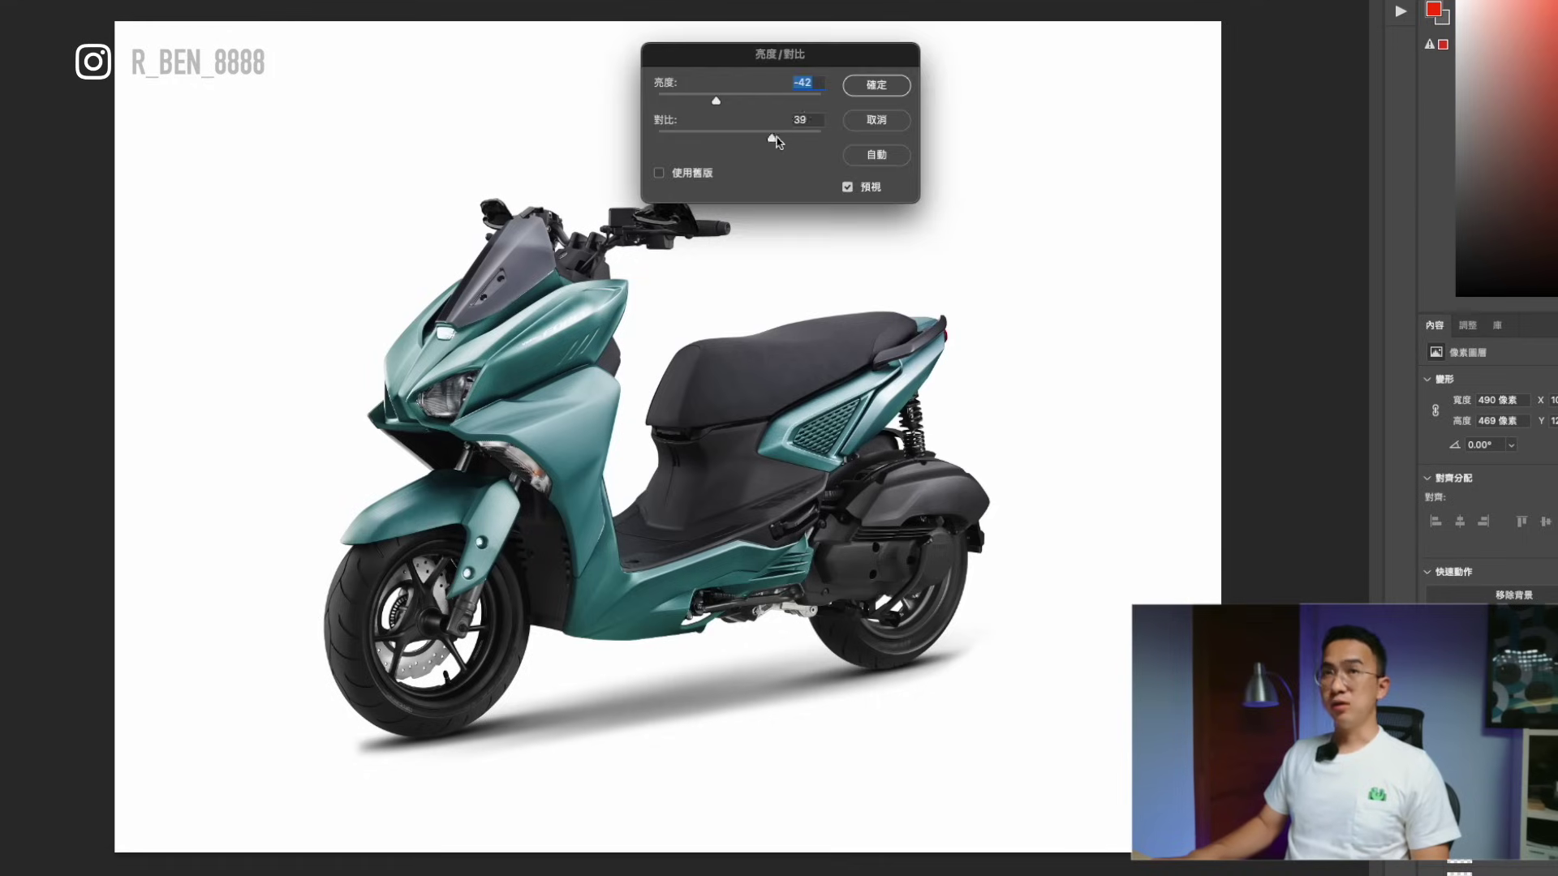
Darken the headlight and turn signal layer with Brightness/Contrast at -42 and 54, followed by a second pass at -86 and 88.
left_click_drag(772, 138, 784, 138)
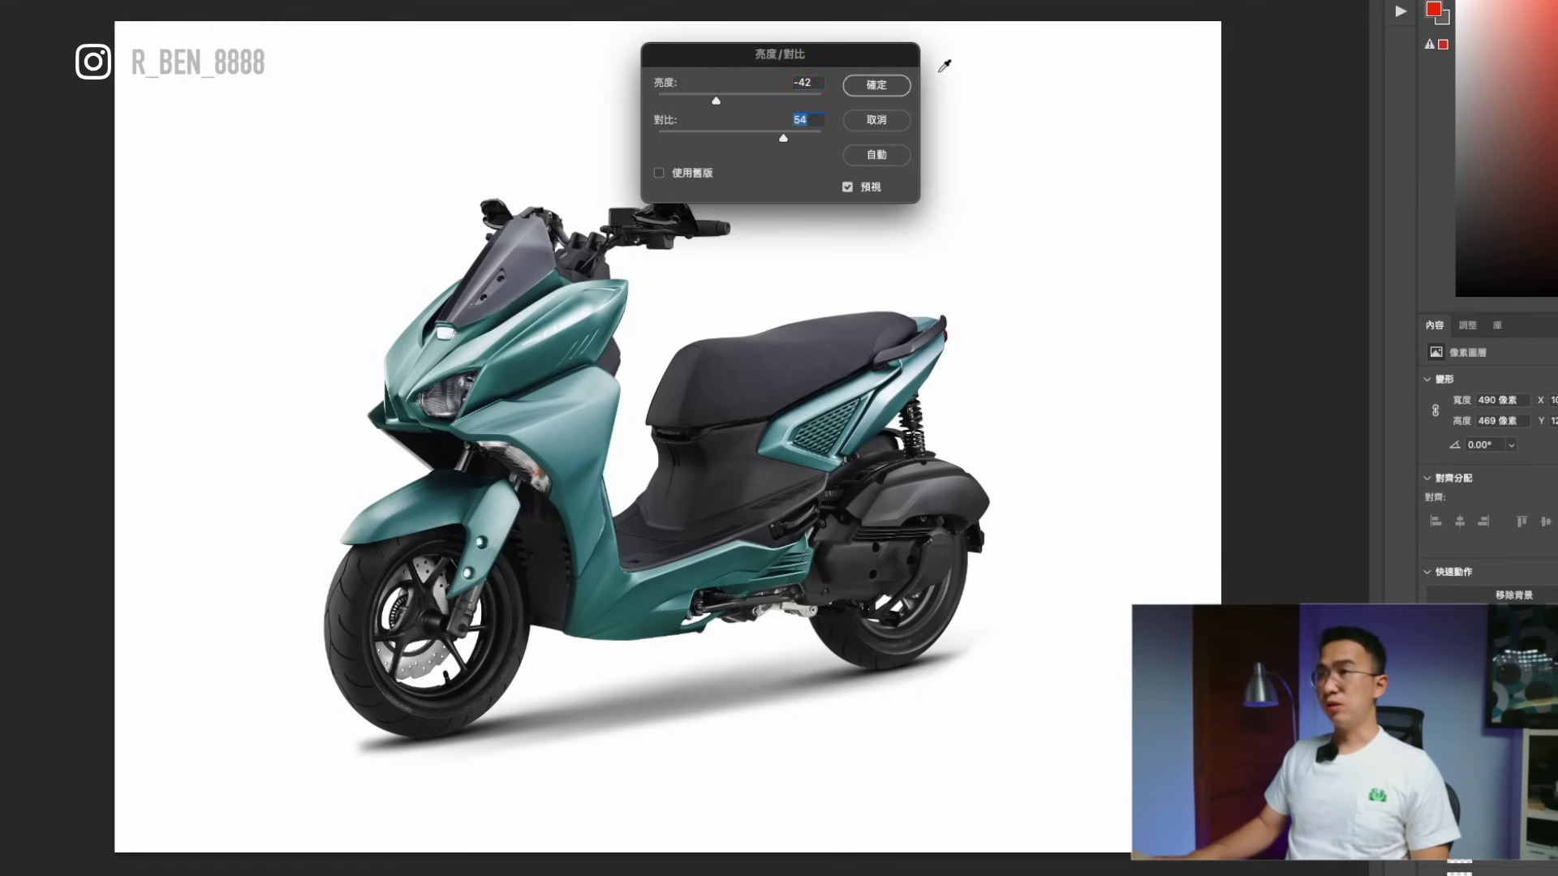
left_click(895, 86)
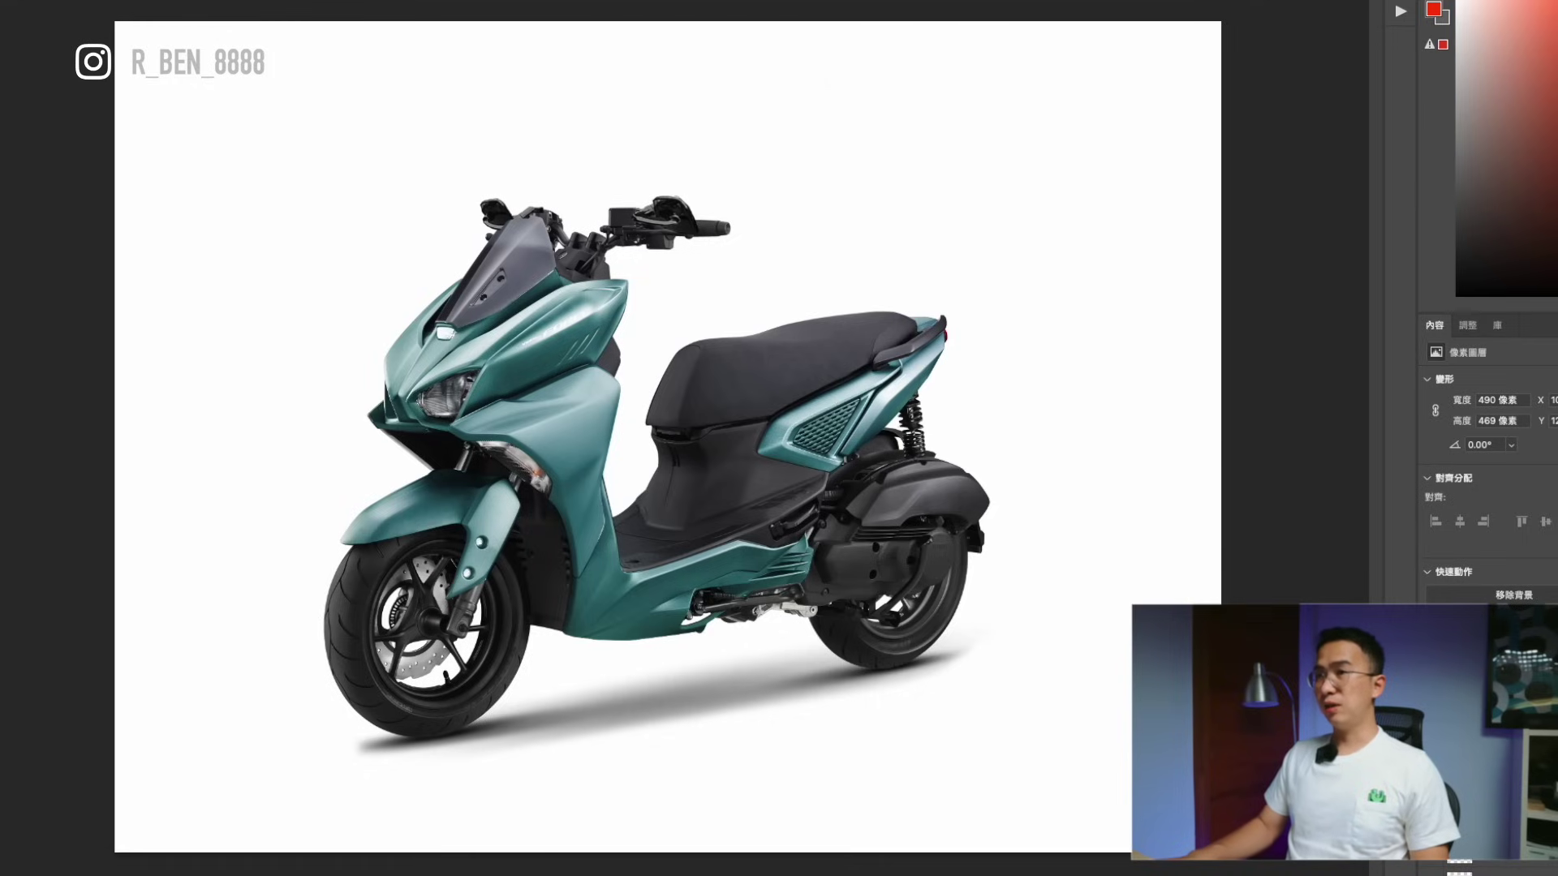
left_click_drag(740, 102, 766, 140)
left_click(708, 101)
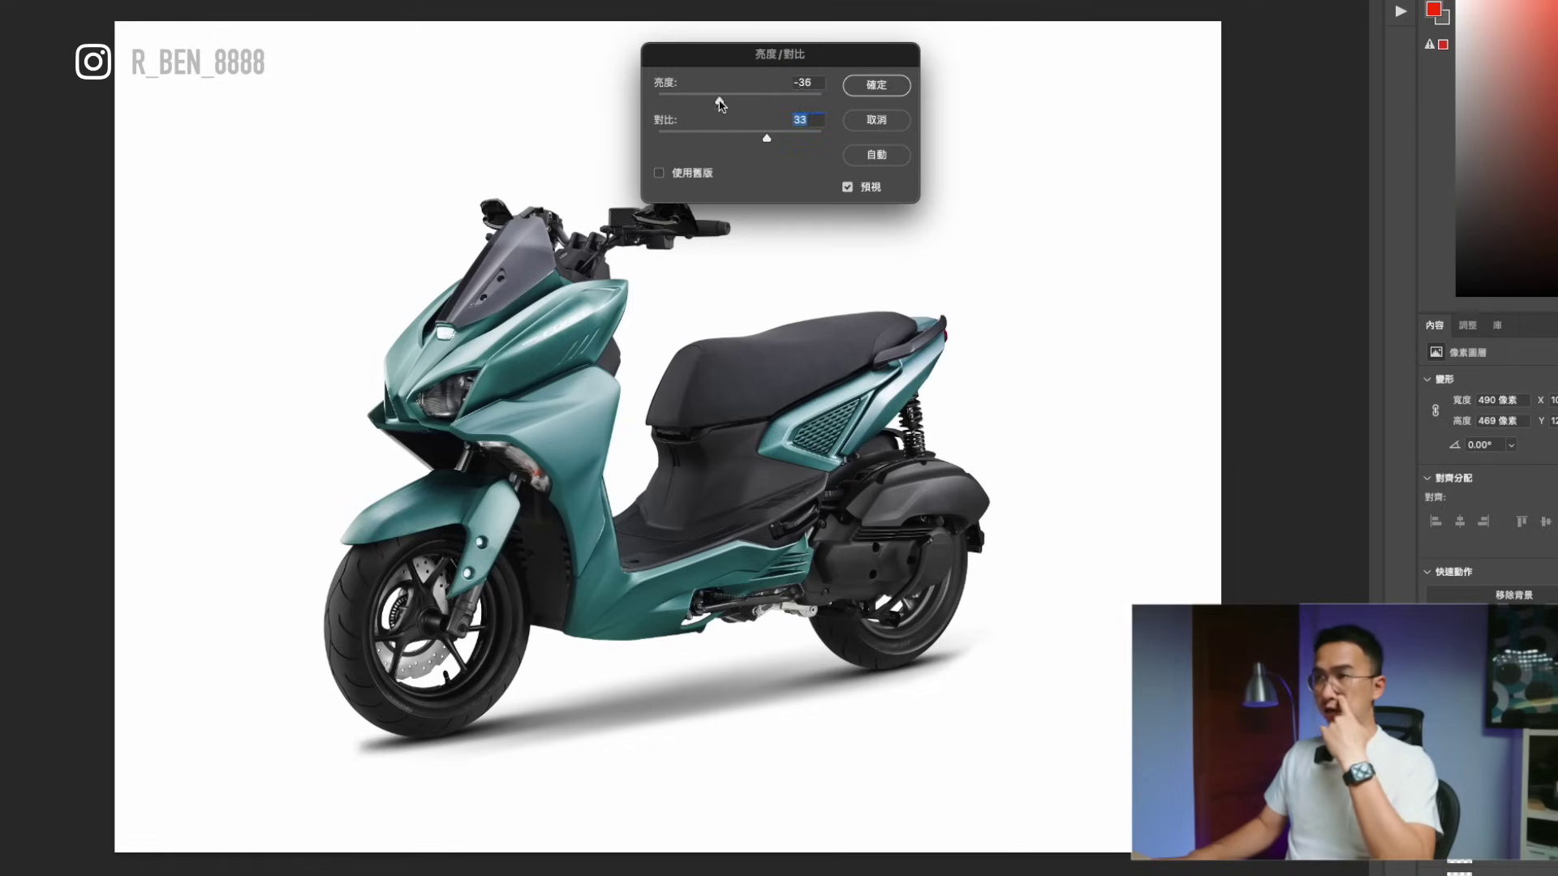
left_click_drag(768, 140, 789, 142)
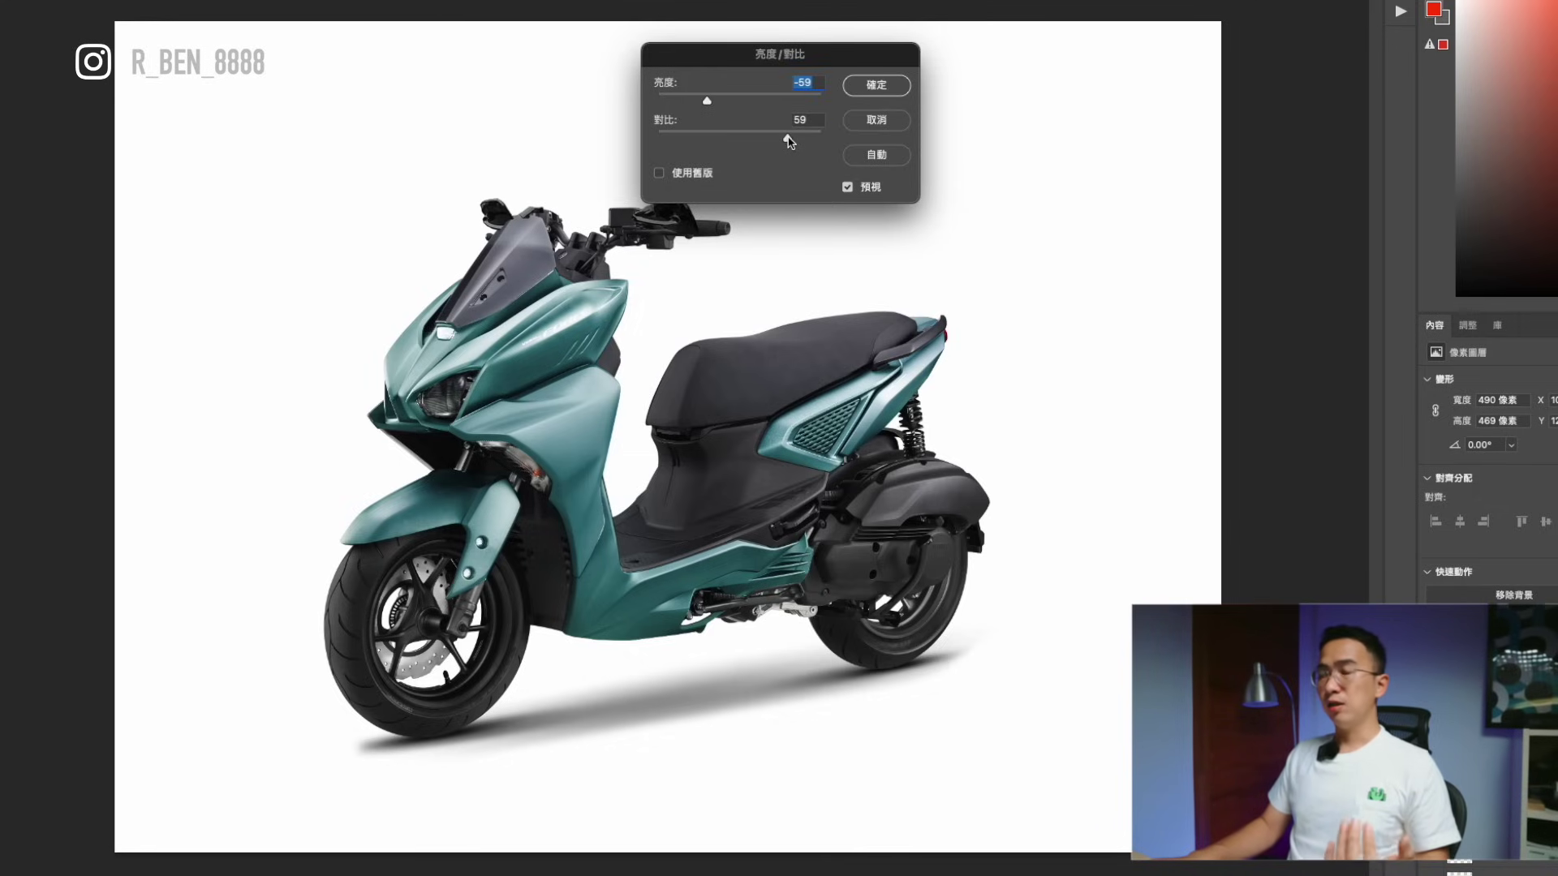
left_click_drag(788, 142, 811, 140)
mouse_move(707, 101)
left_mouse_down()
mouse_move(746, 104)
mouse_move(691, 101)
left_mouse_up()
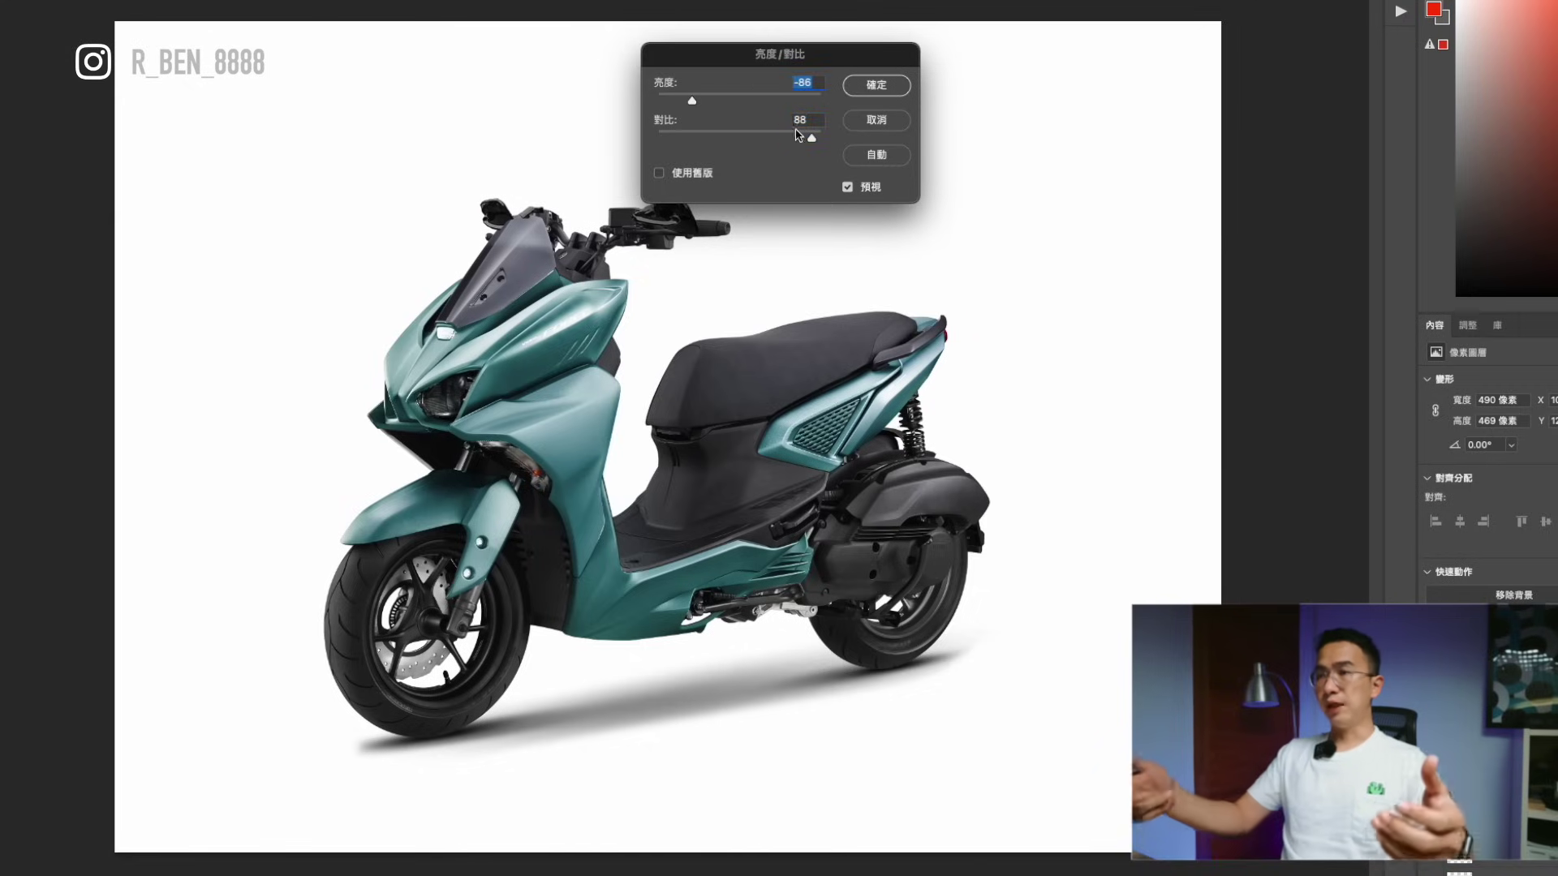
left_click(876, 85)
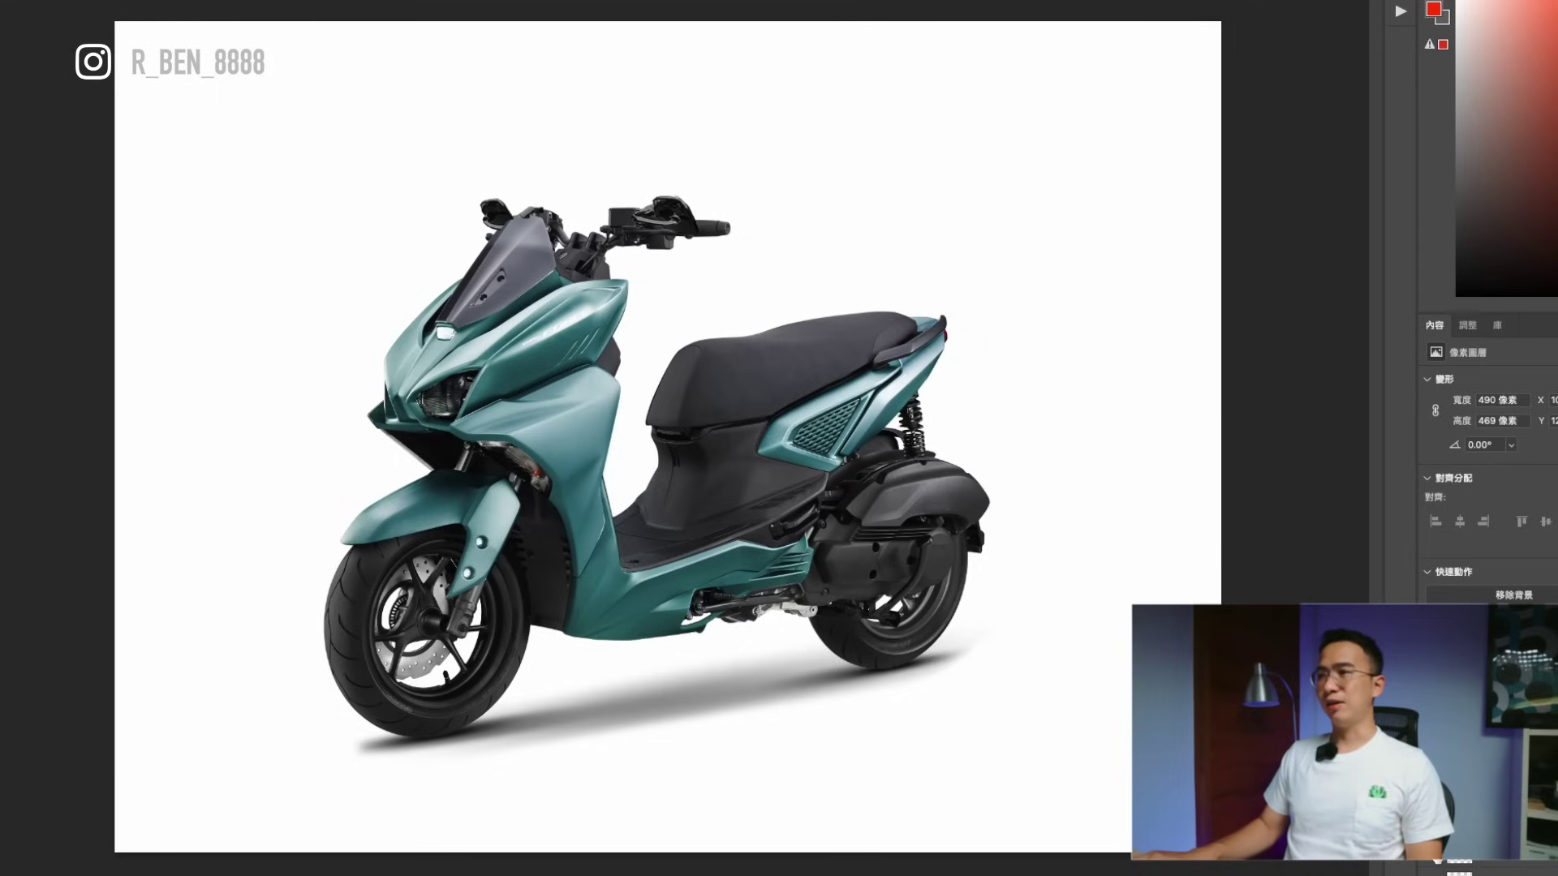
Compare the teal body colour with the purple-blue version by toggling the colour layers' visibility.
left_click(1434, 849)
left_click(1434, 815)
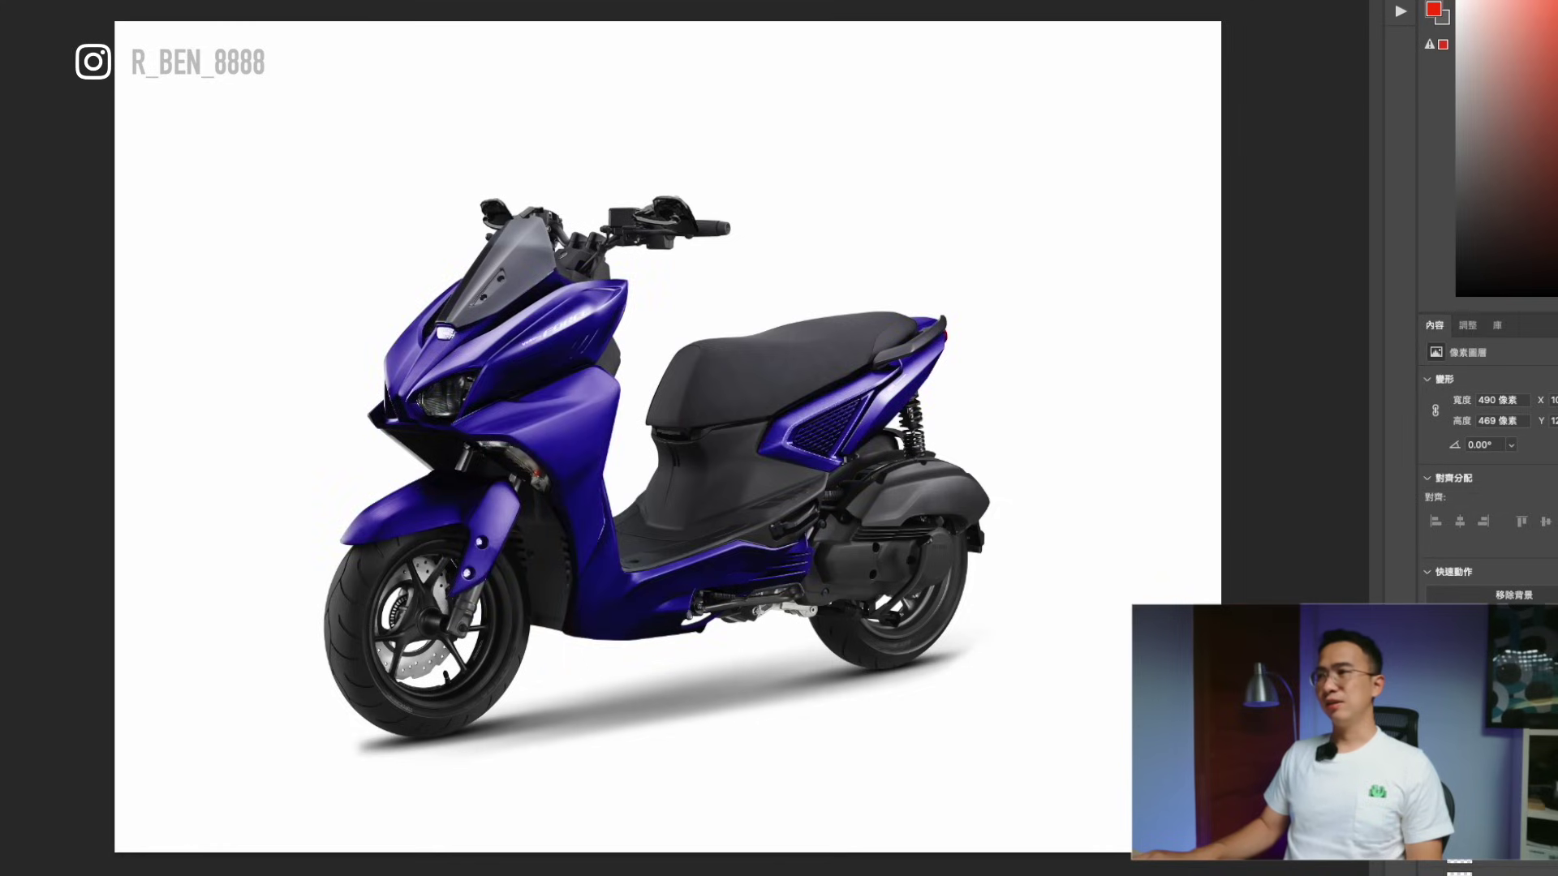
left_click(1431, 869)
left_click(1432, 873)
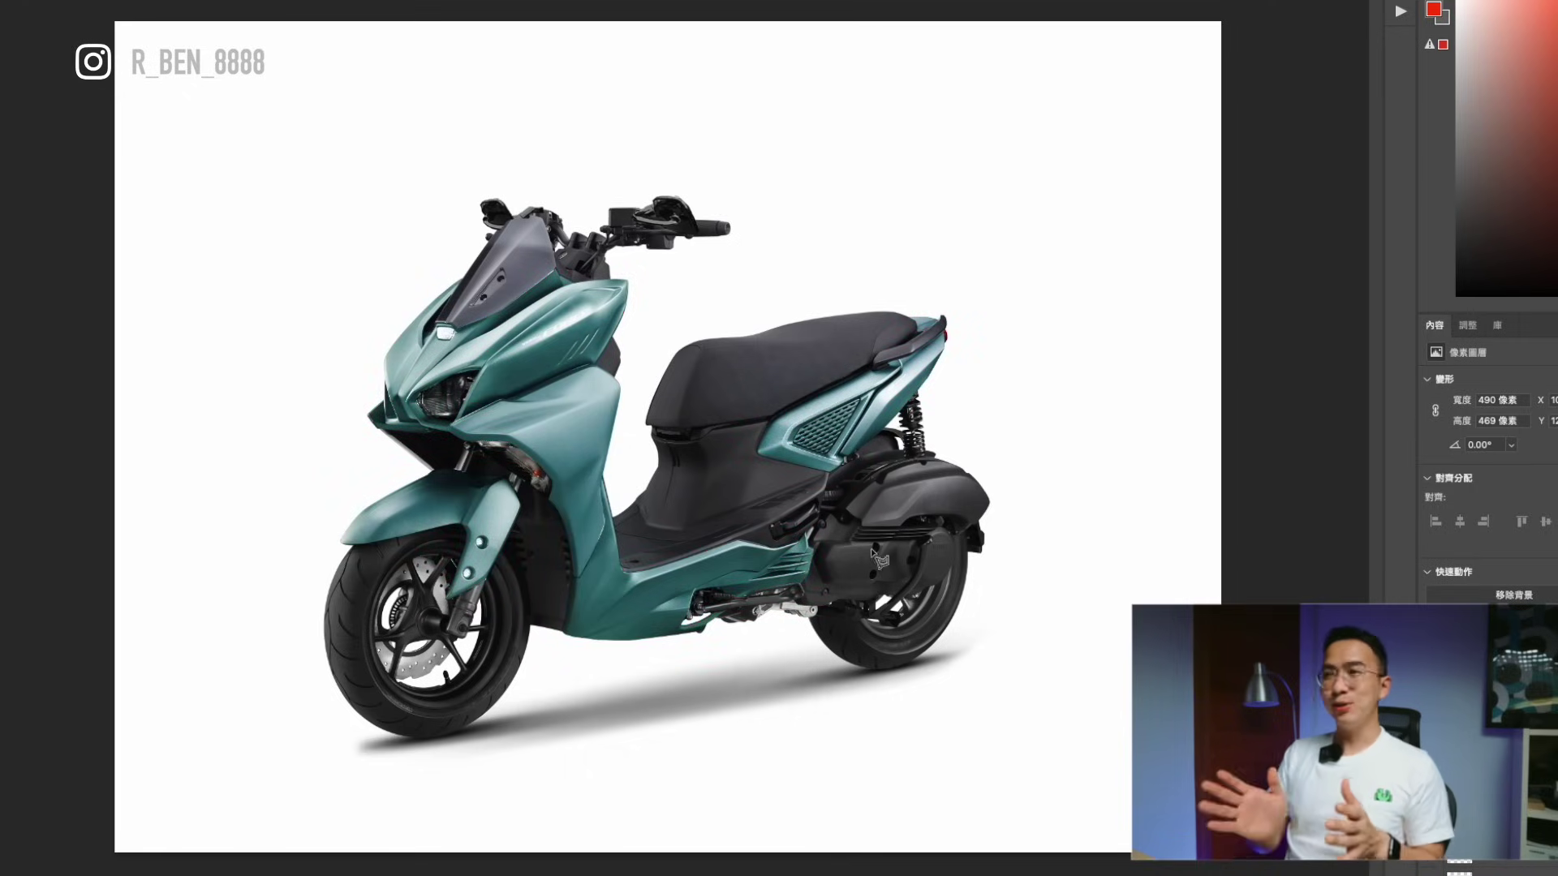
scroll(872, 554, "down", 4)
scroll(872, 553, "up", 4)
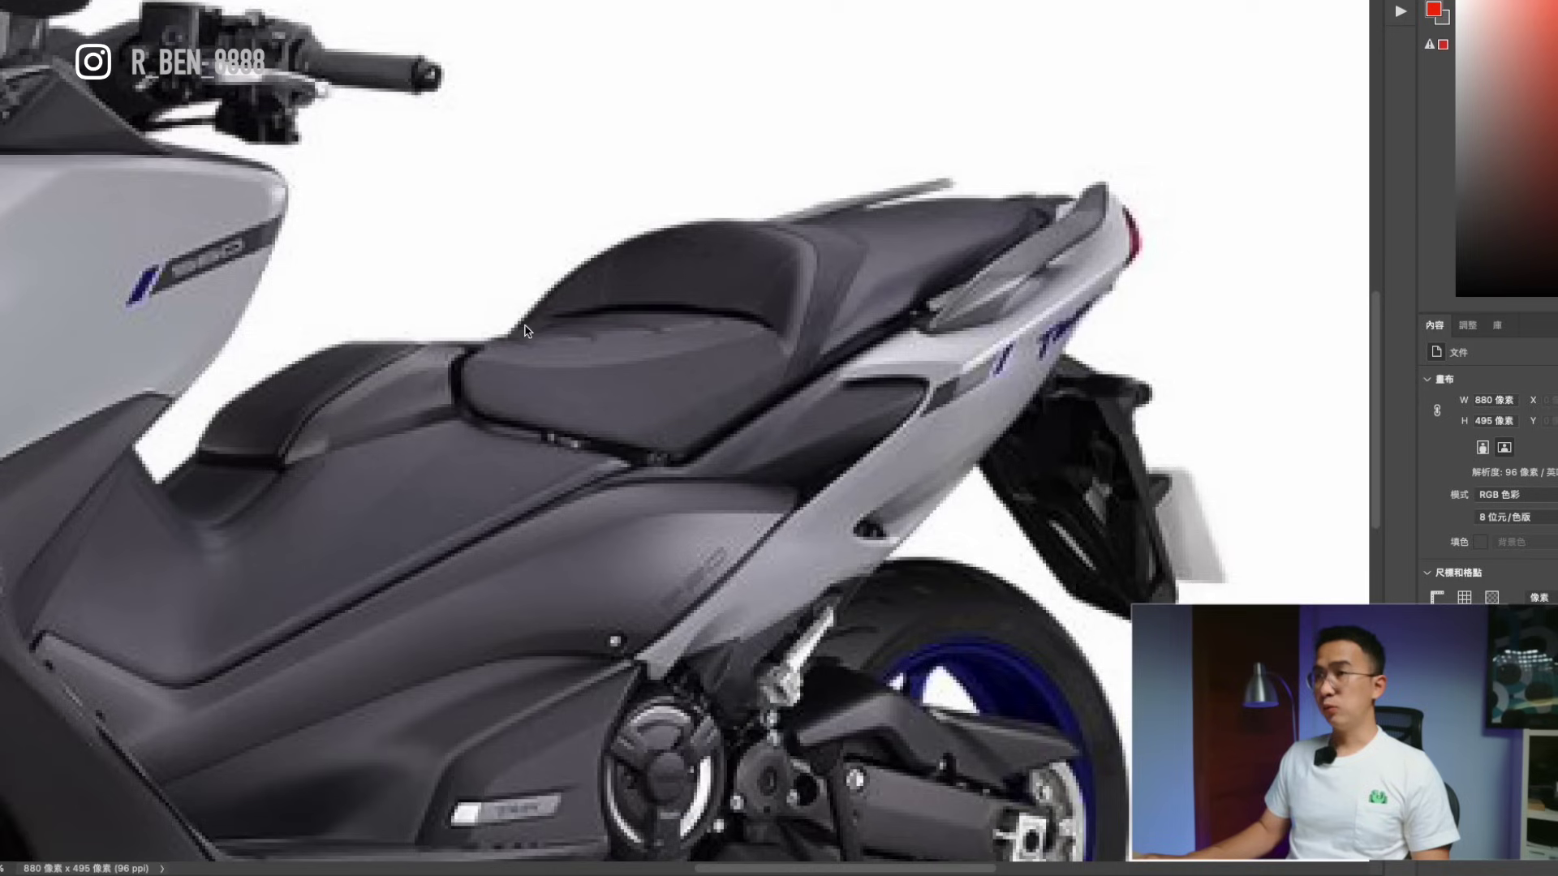
Outline the rider backrest on the TMAX photo with the Pen tool and place it on the teal scooter's seat.
mouse_move(497, 306)
left_mouse_down()
mouse_move(560, 304)
mouse_move(511, 332)
mouse_move(653, 315)
mouse_move(745, 326)
mouse_move(785, 355)
mouse_move(828, 324)
mouse_move(861, 250)
mouse_move(819, 232)
left_mouse_up()
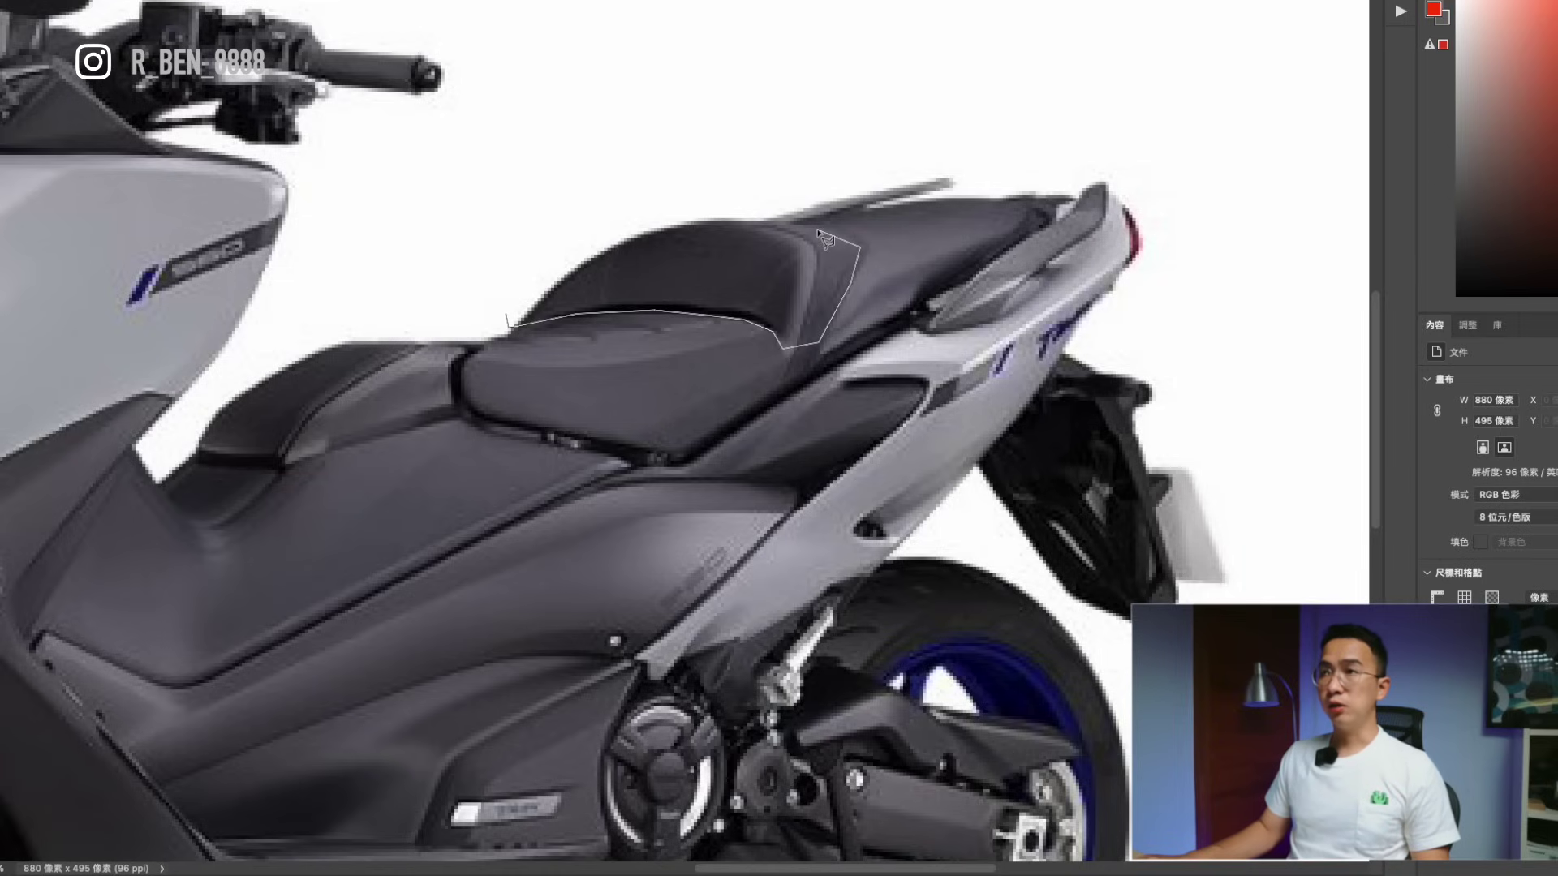
left_click_drag(718, 229, 667, 235)
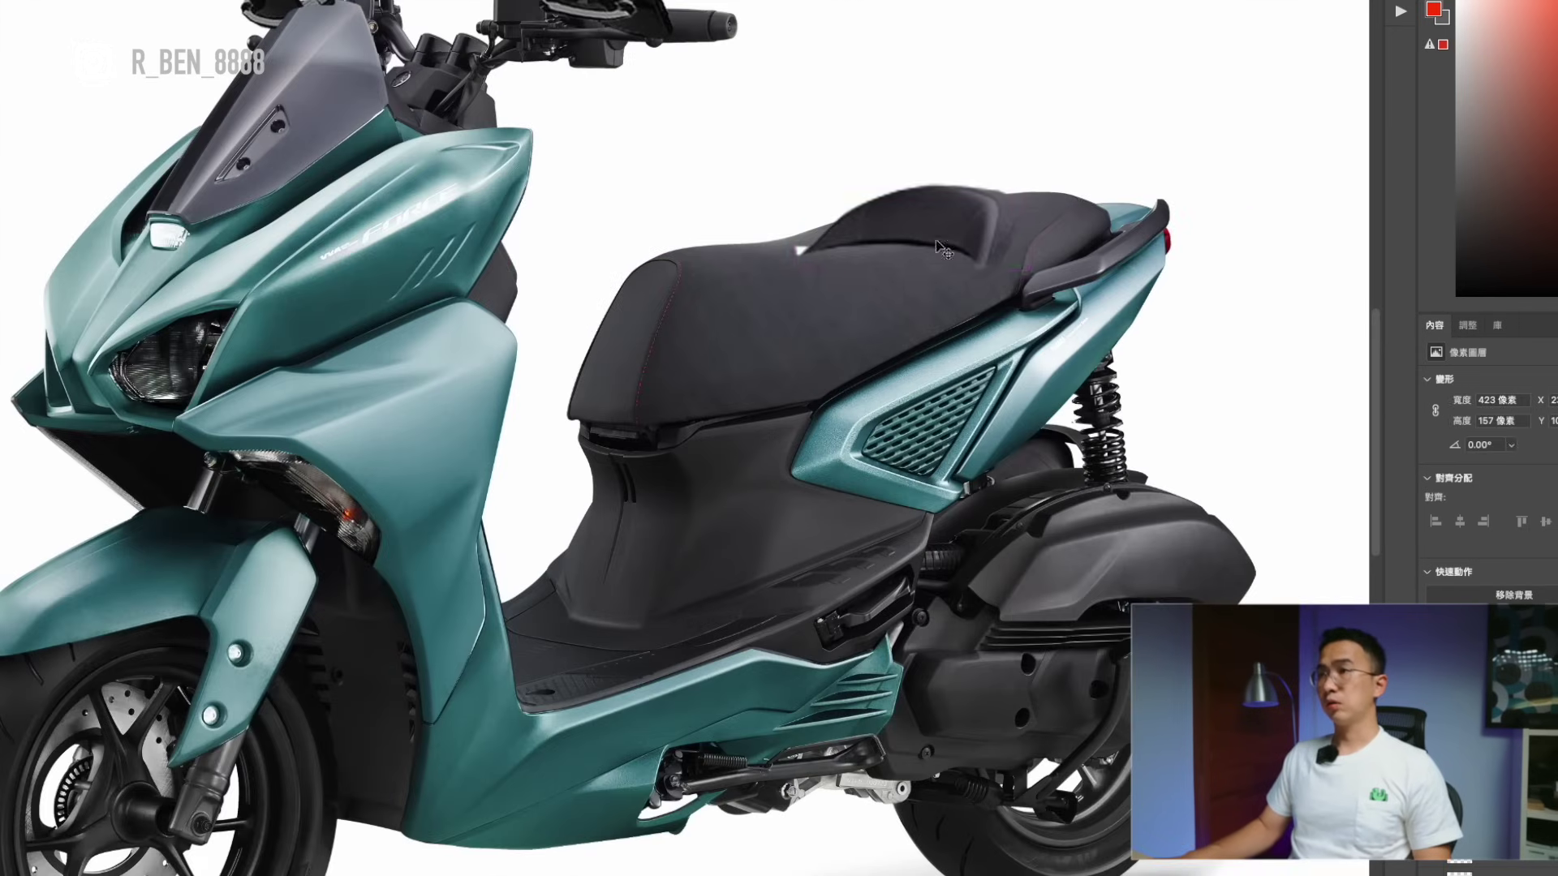
left_click_drag(1007, 230, 1016, 225)
left_click_drag(803, 237, 818, 231)
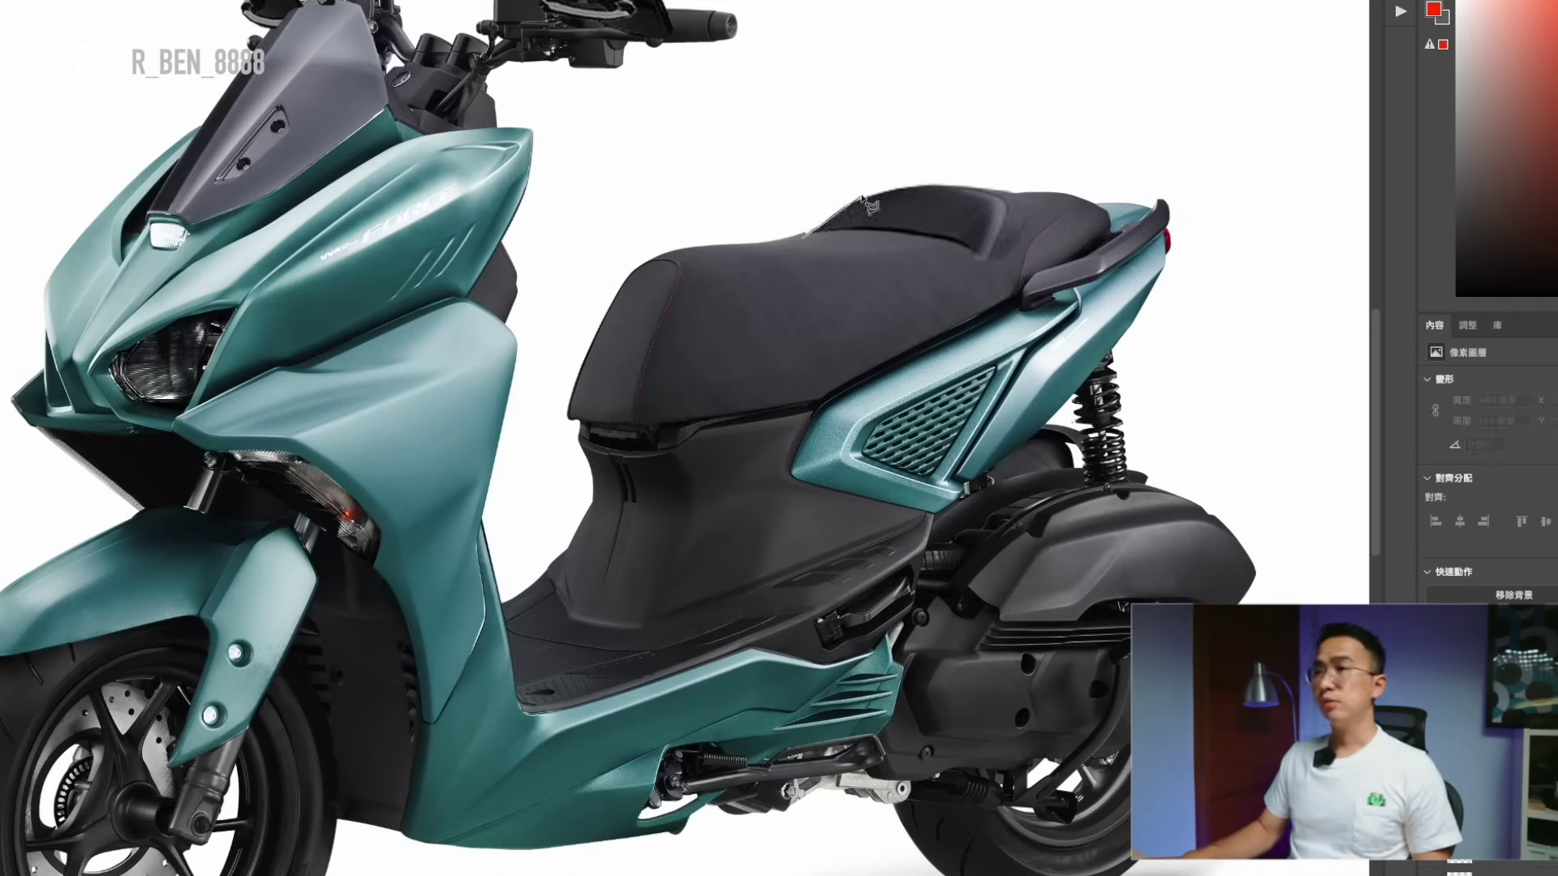
Remove the small emblem at the backrest's upper edge and compare the seat with and without the backrest.
left_click_drag(751, 192, 952, 150)
key("super+d")
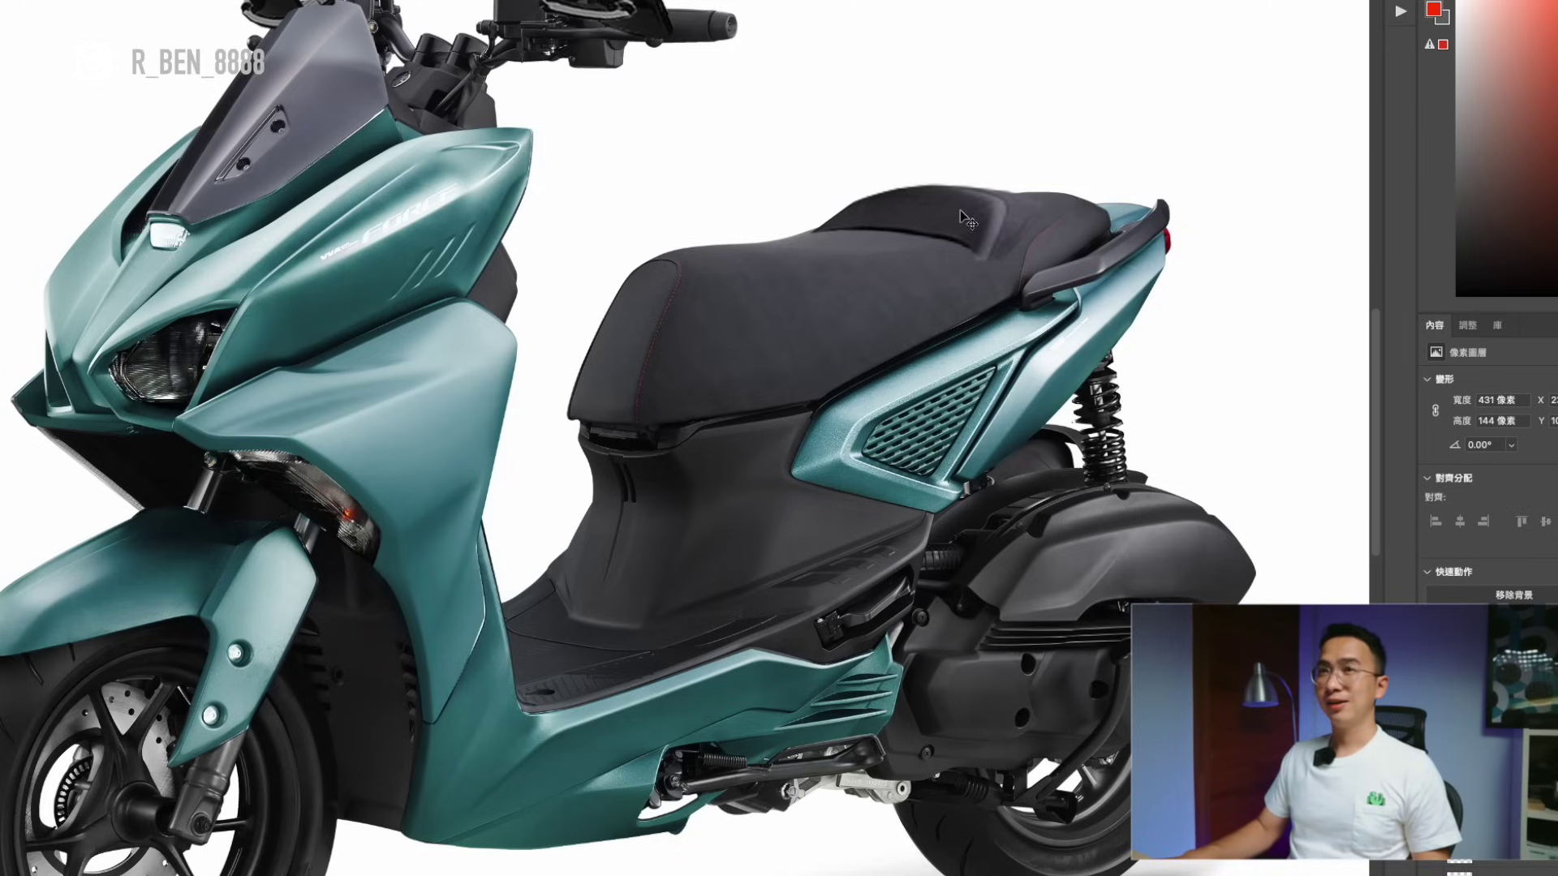
left_click_drag(962, 213, 961, 213)
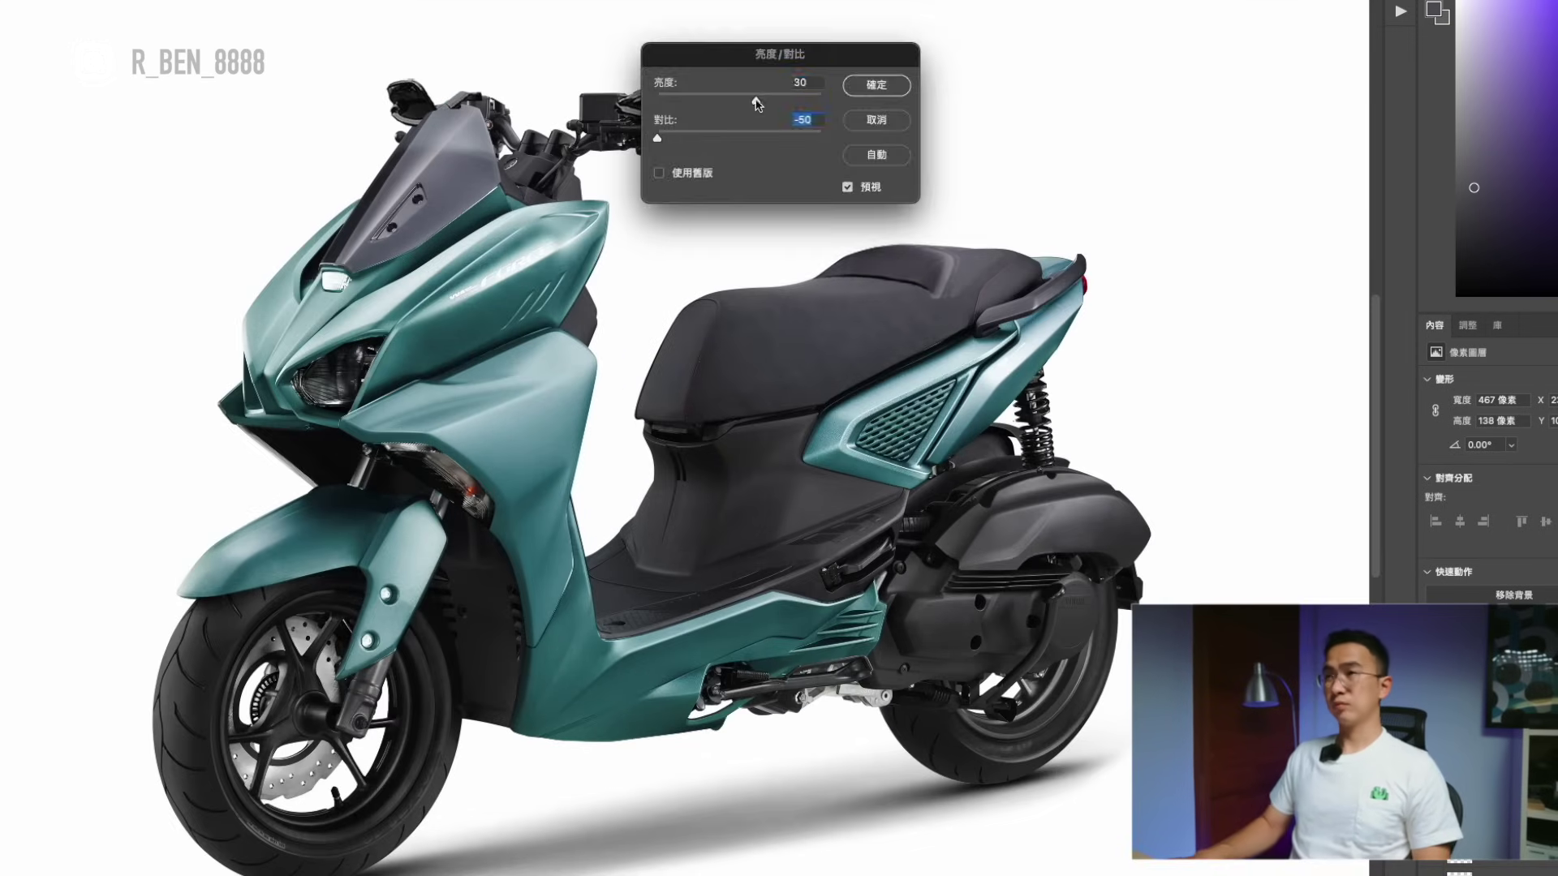
key("Return")
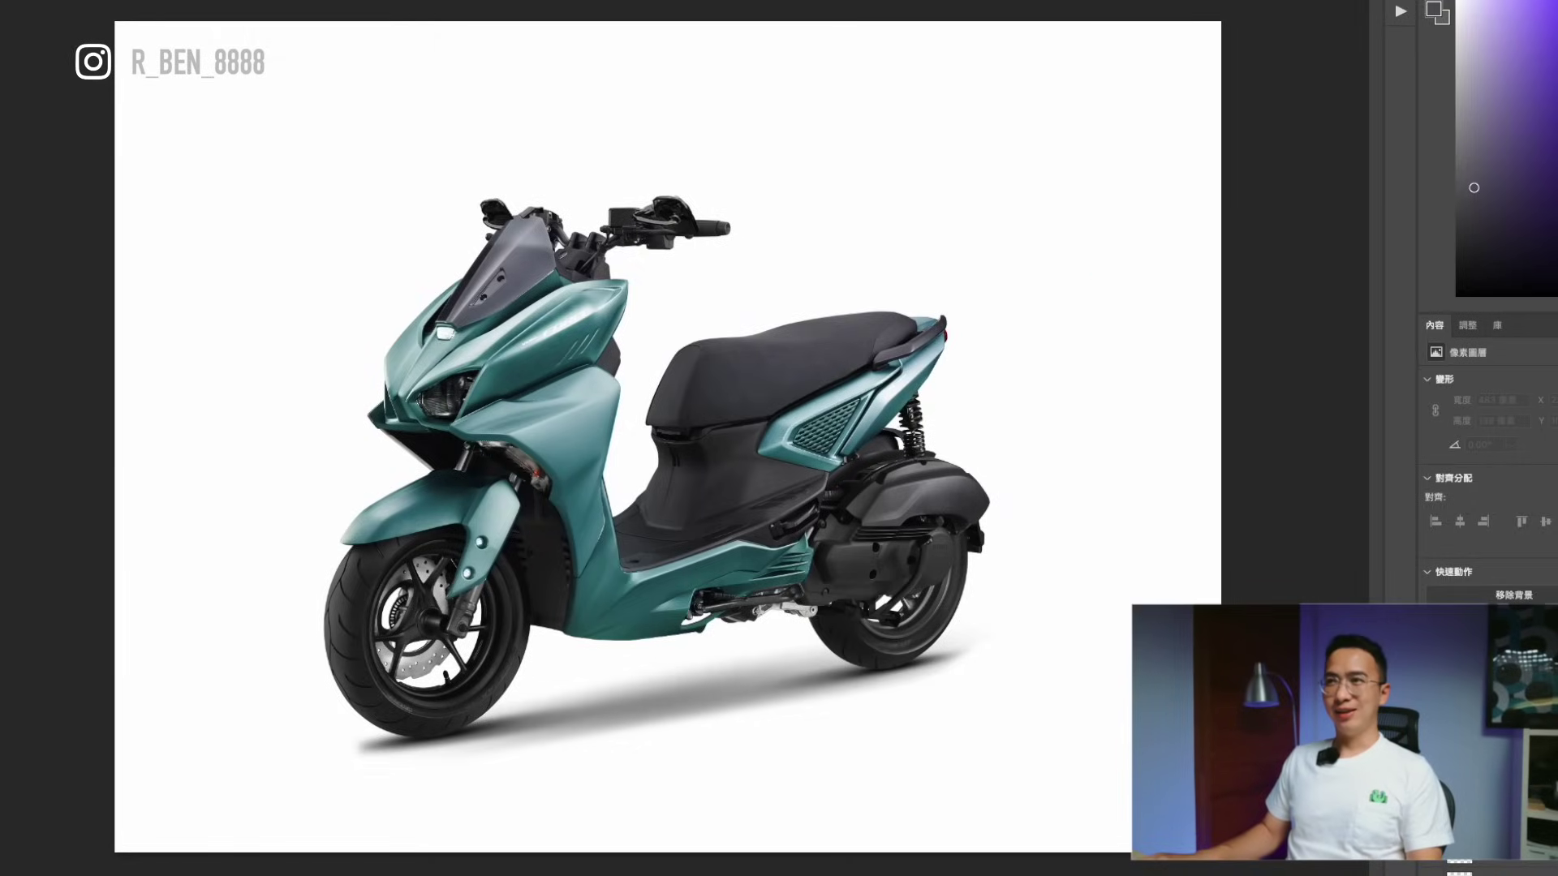
key("super+comma")
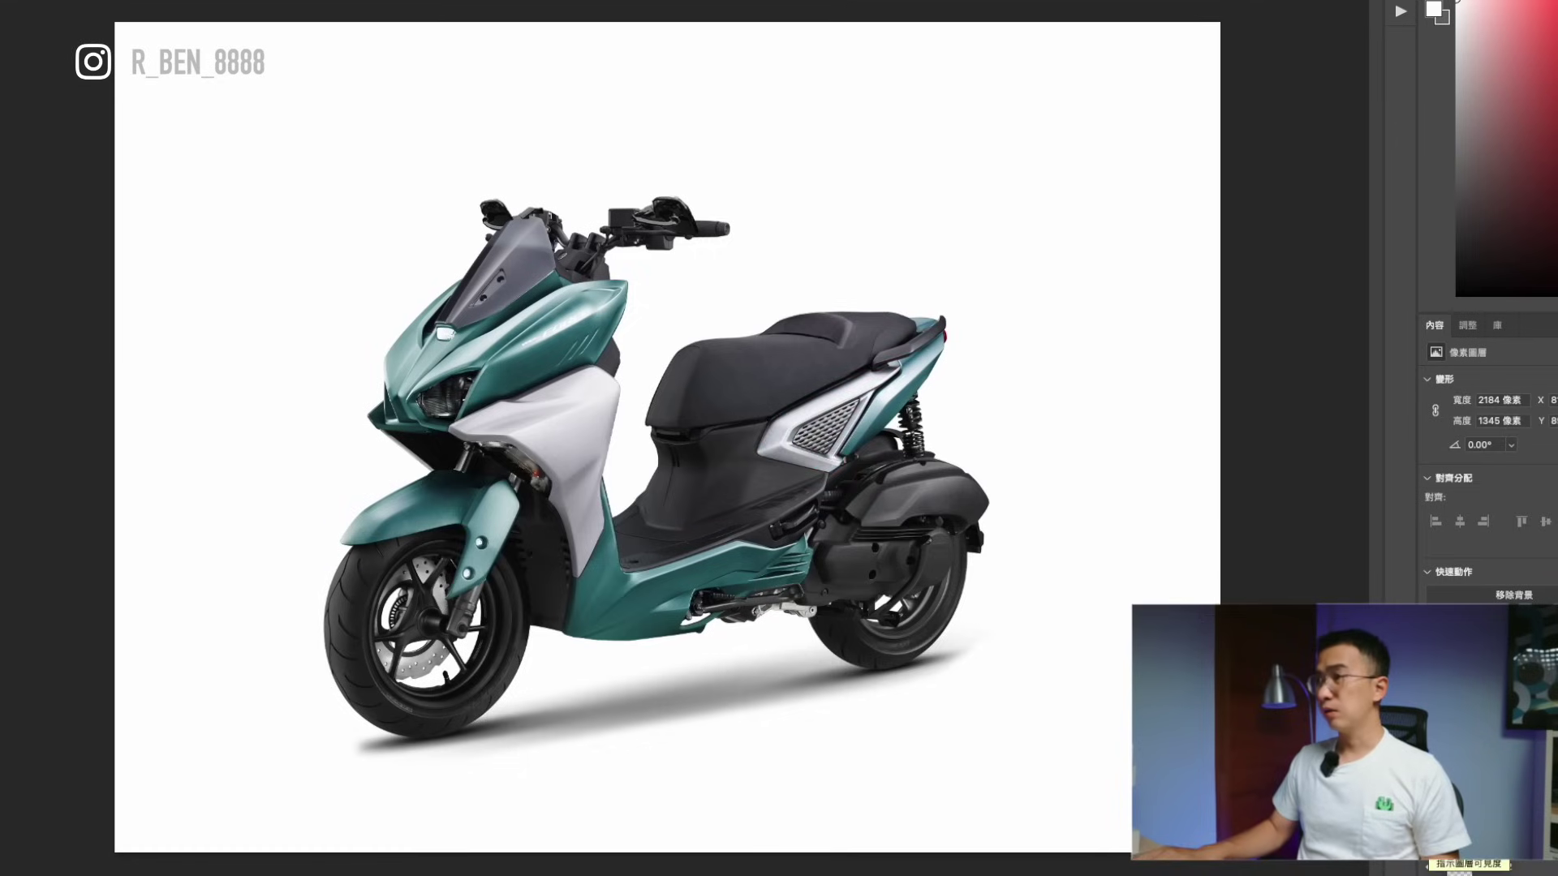
Darken the silver rear side panel with Brightness/Contrast at -70 and 43, and darken the silver front panel to match.
left_click_drag(784, 66, 1018, 168)
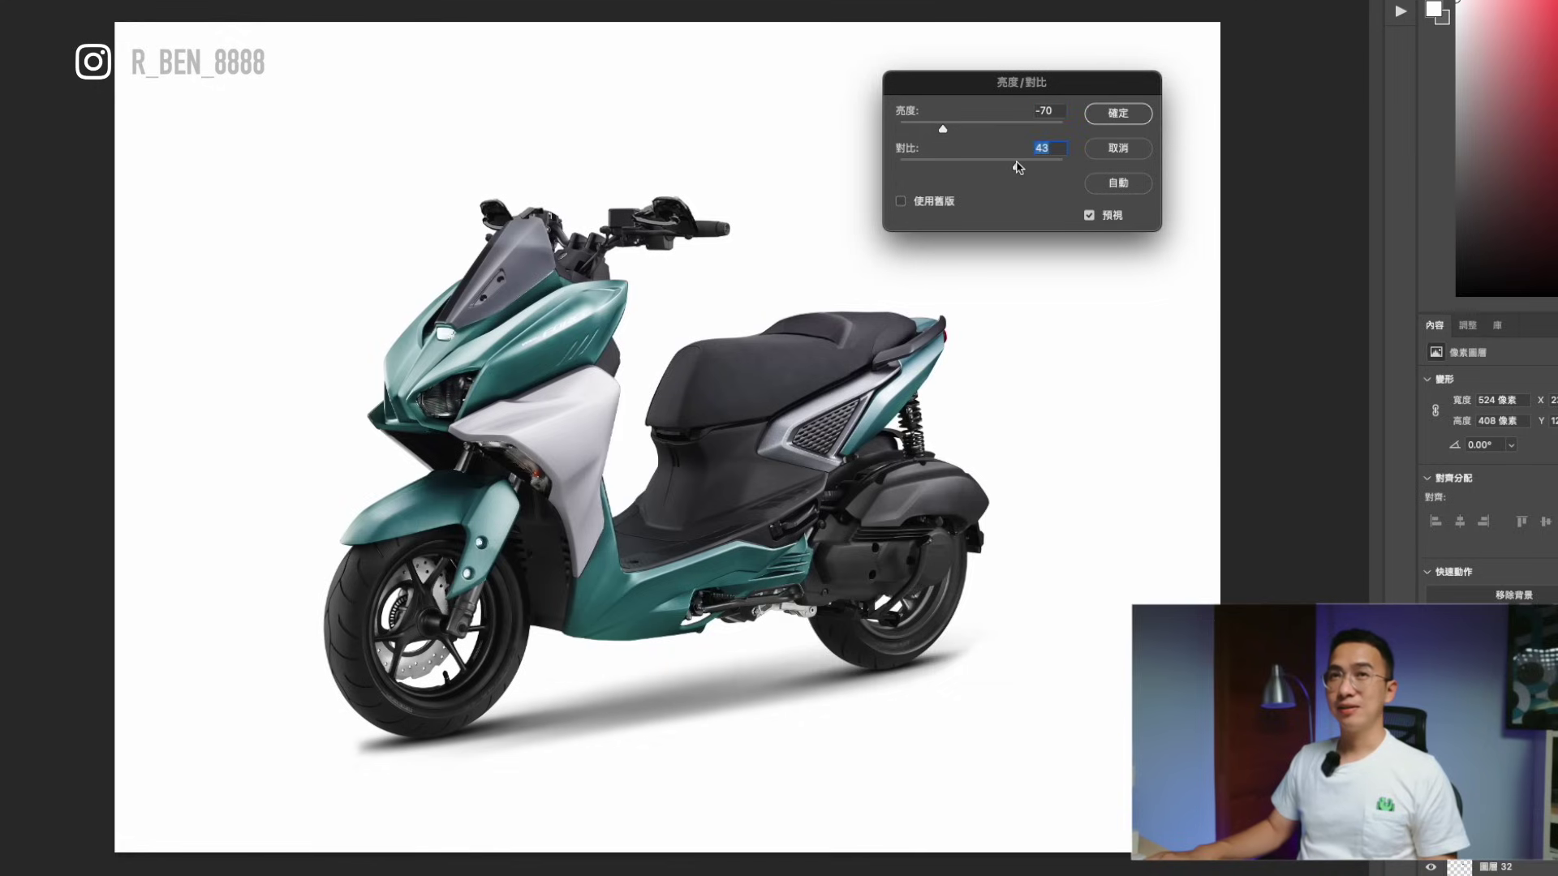
left_click(943, 130)
left_click(1099, 114)
left_click(588, 418)
key("super+comma")
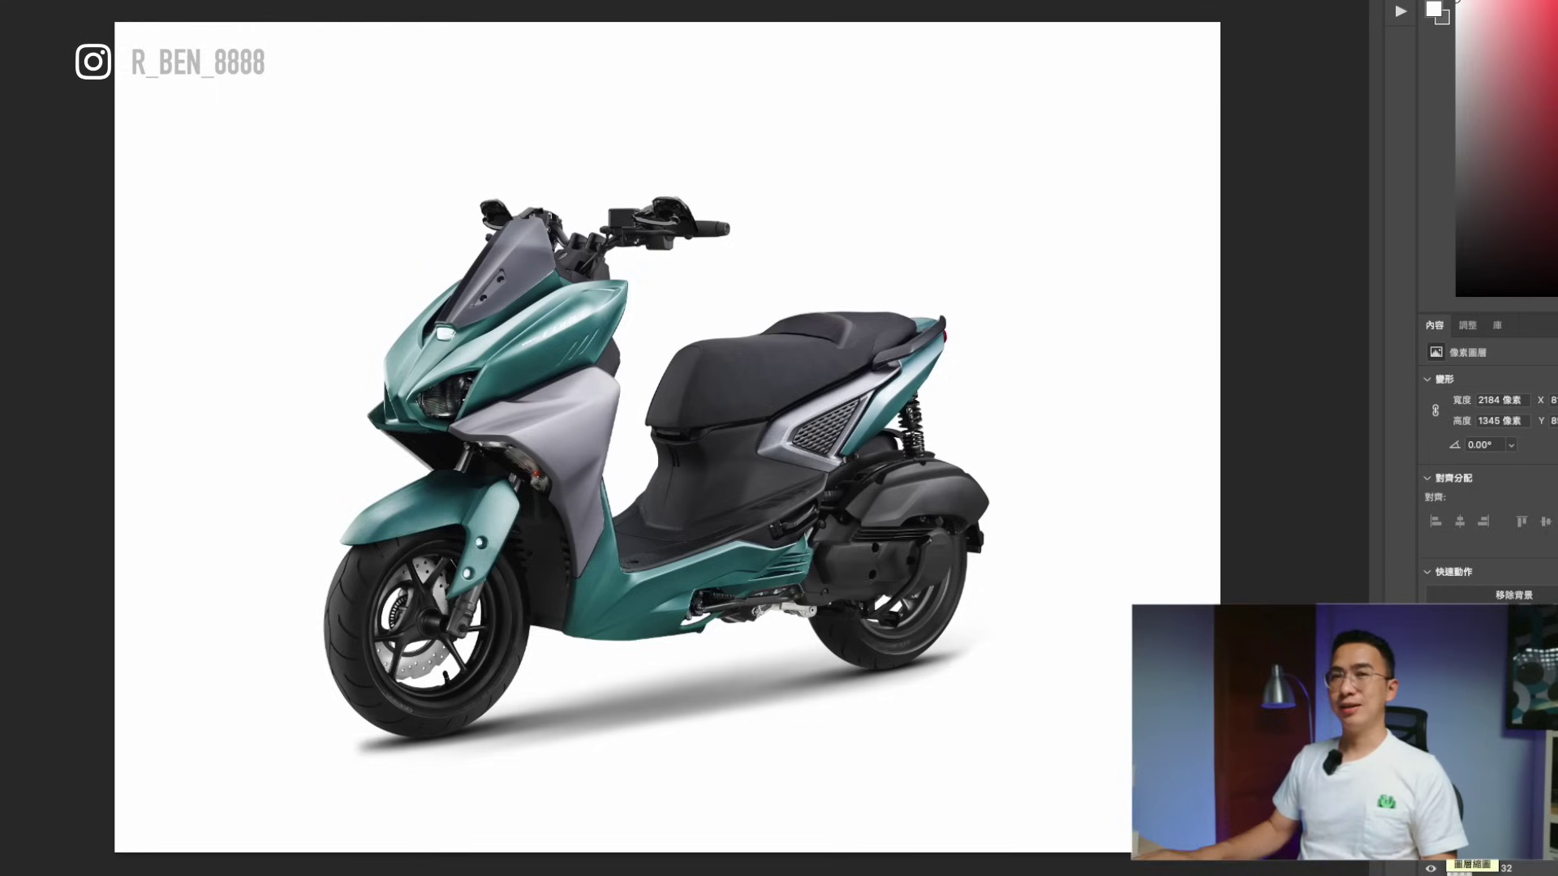
Hide the front fender's body colour so it is black, and compare red and blue bodies with the silver panels.
left_click(1431, 867)
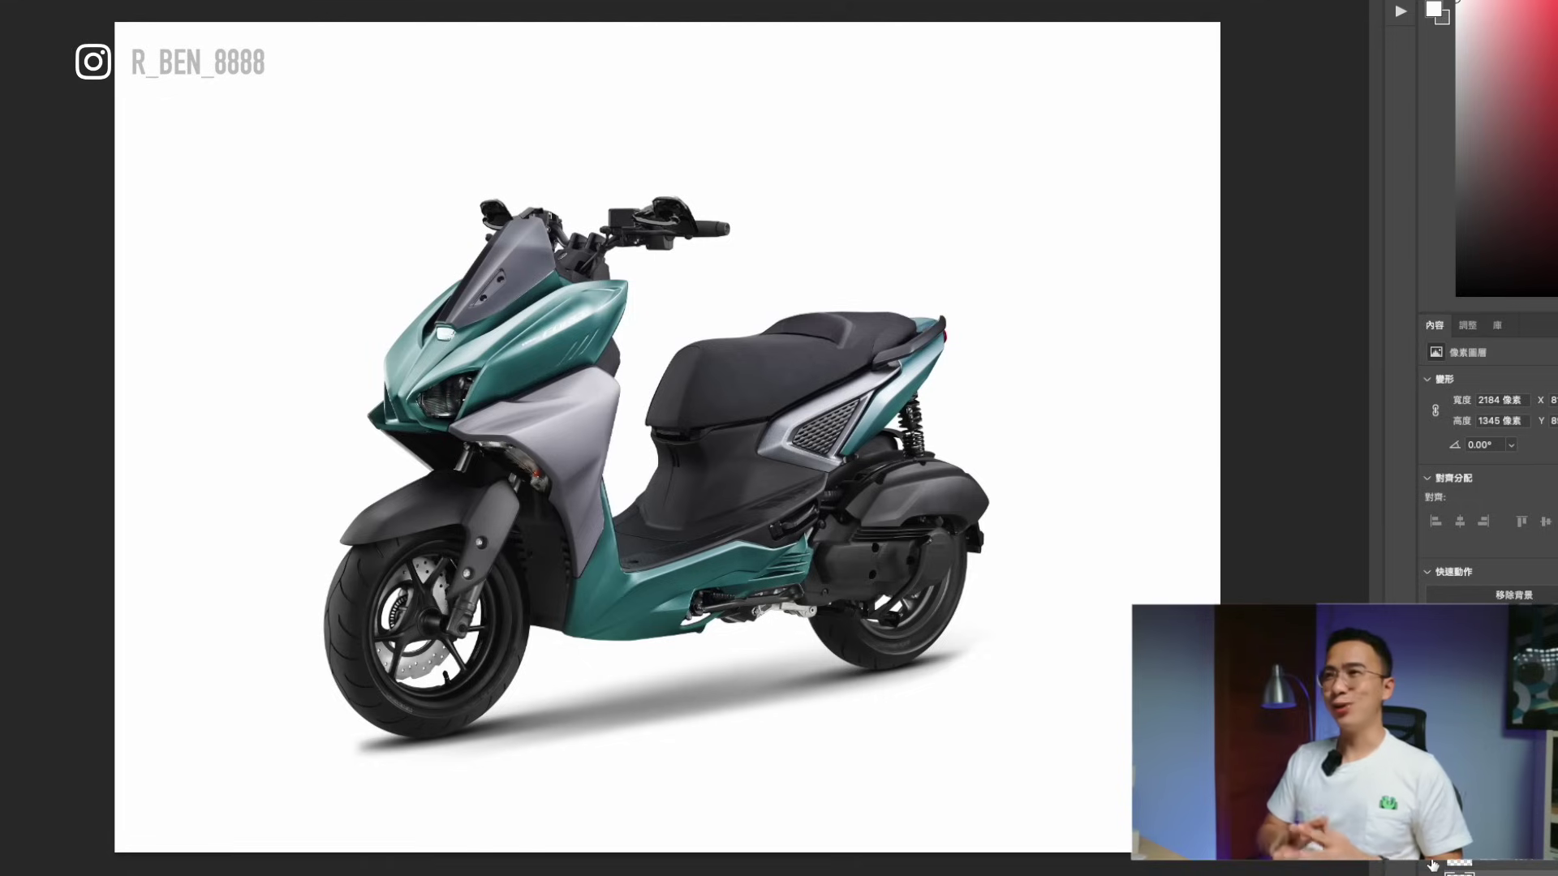
left_click(1431, 867)
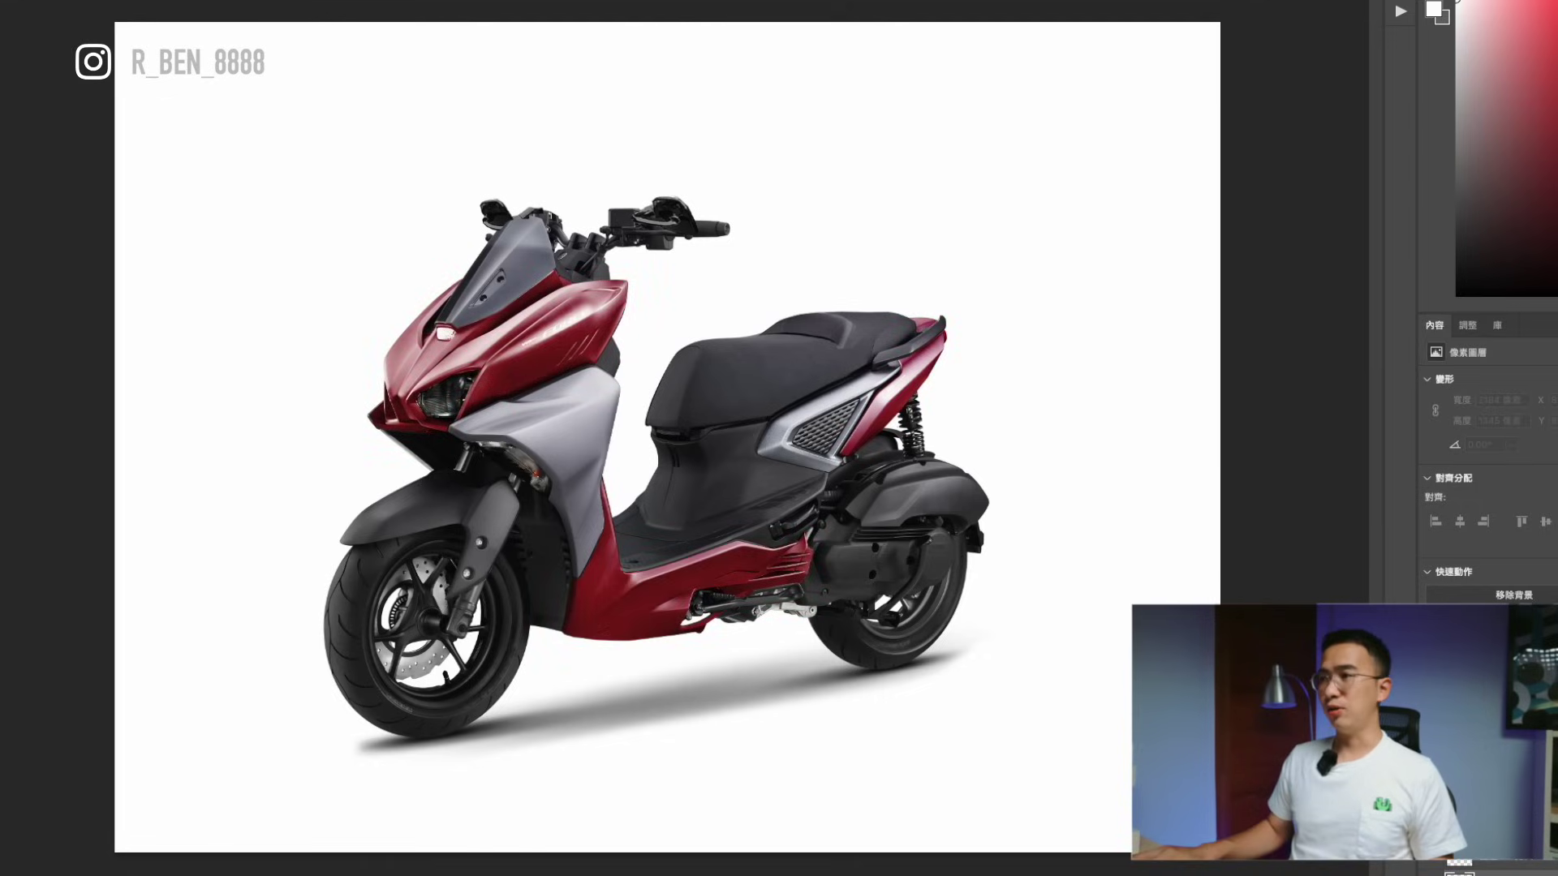
left_click(1431, 866)
left_click(1431, 852)
left_click(1431, 852)
left_click(1431, 852)
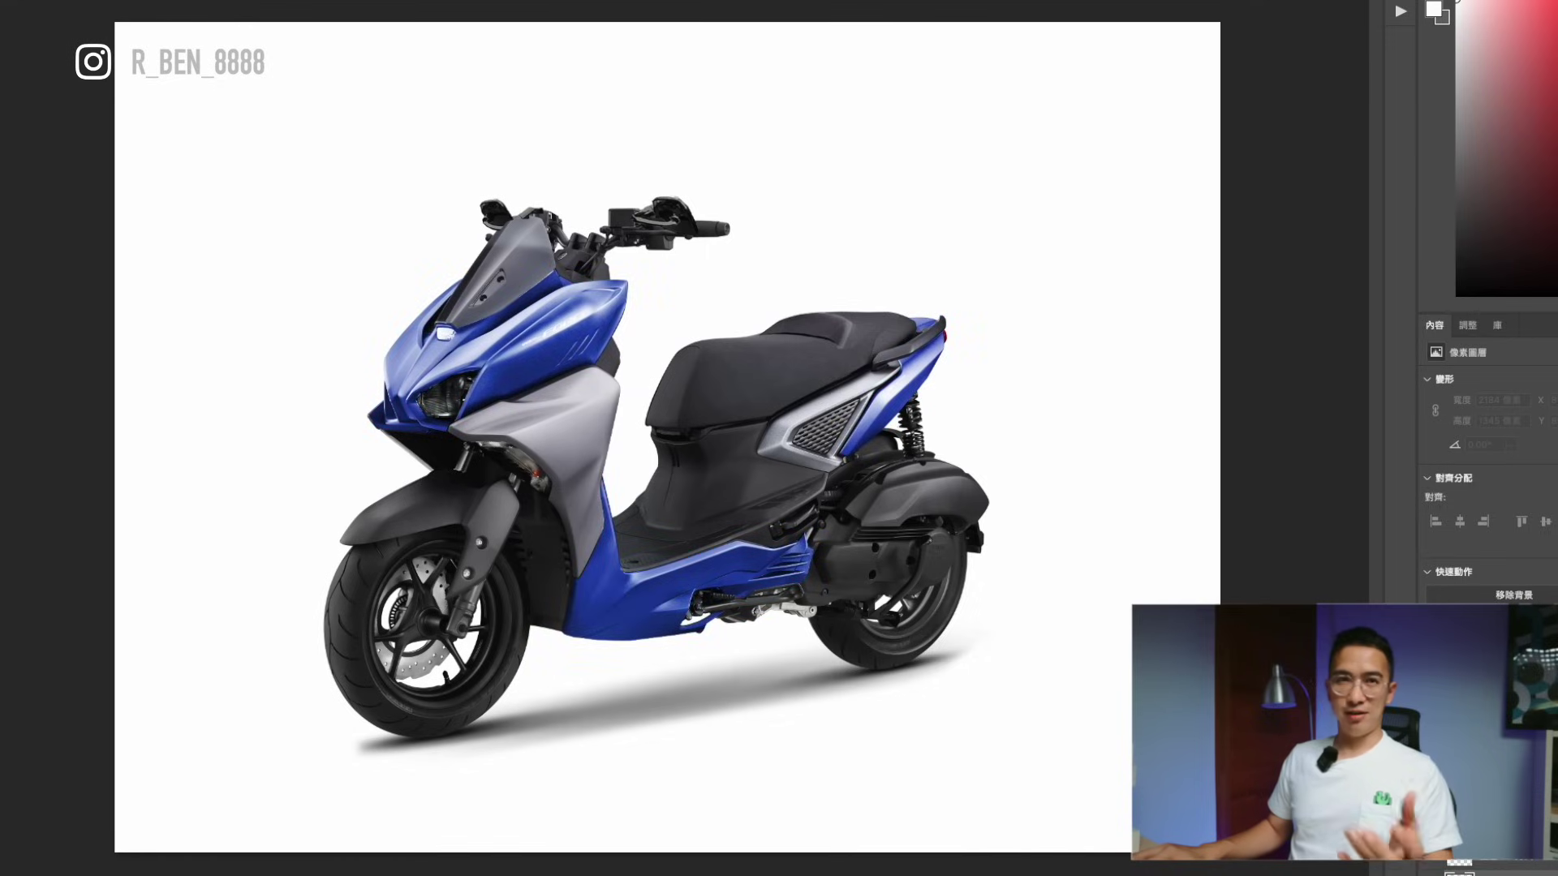
Compare dark grey side panels with teal, red and blue bodies and a body-coloured front fender by toggling layer visibility.
left_click(1431, 852)
left_click(1431, 867)
left_click(1431, 866)
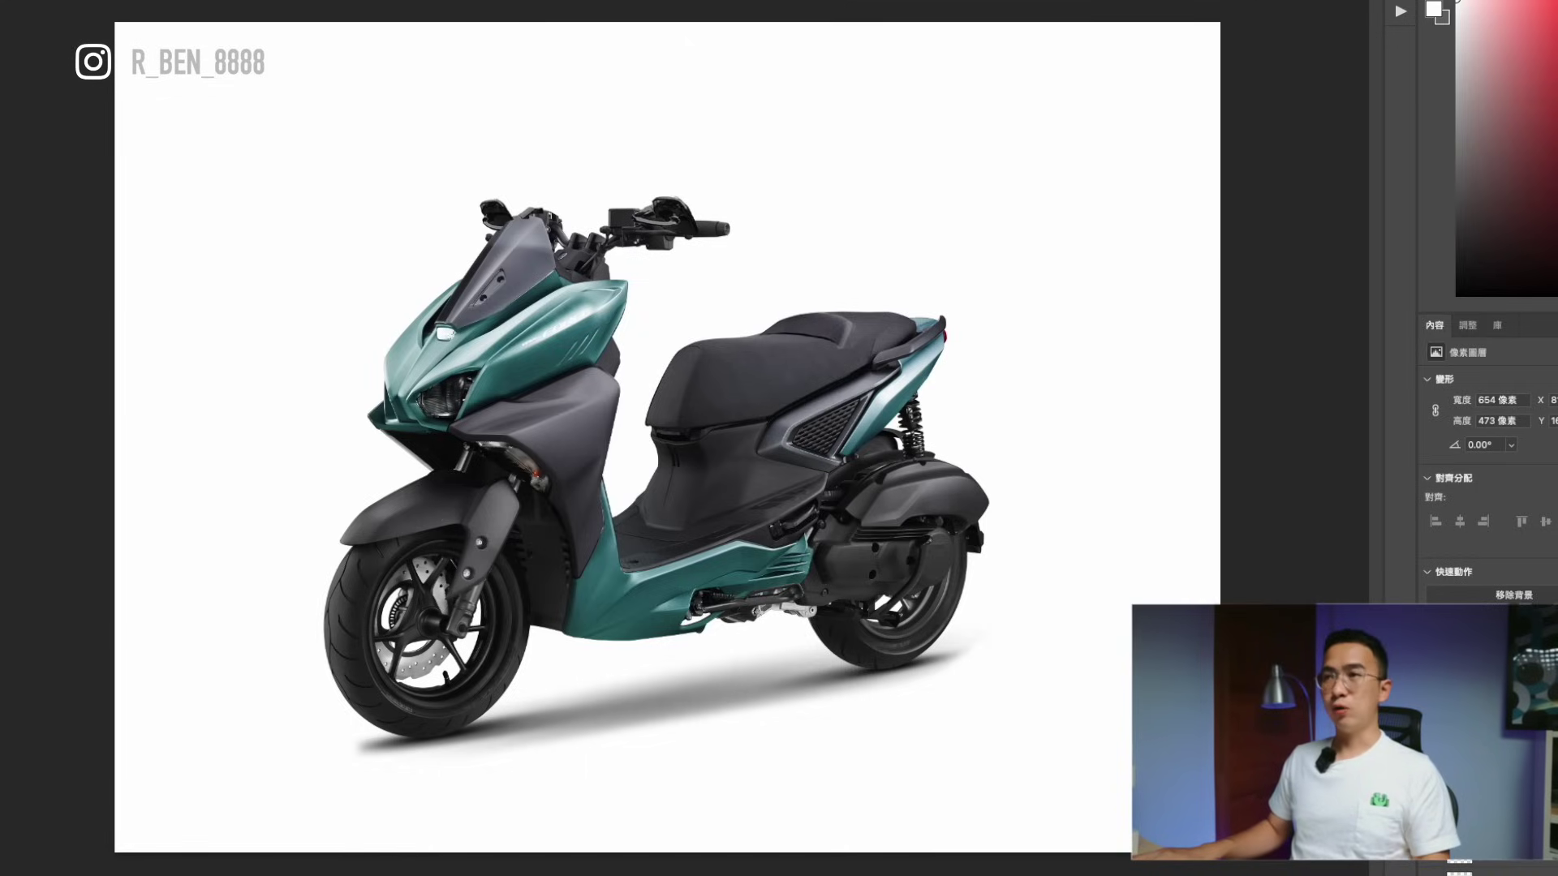
left_click(1431, 851)
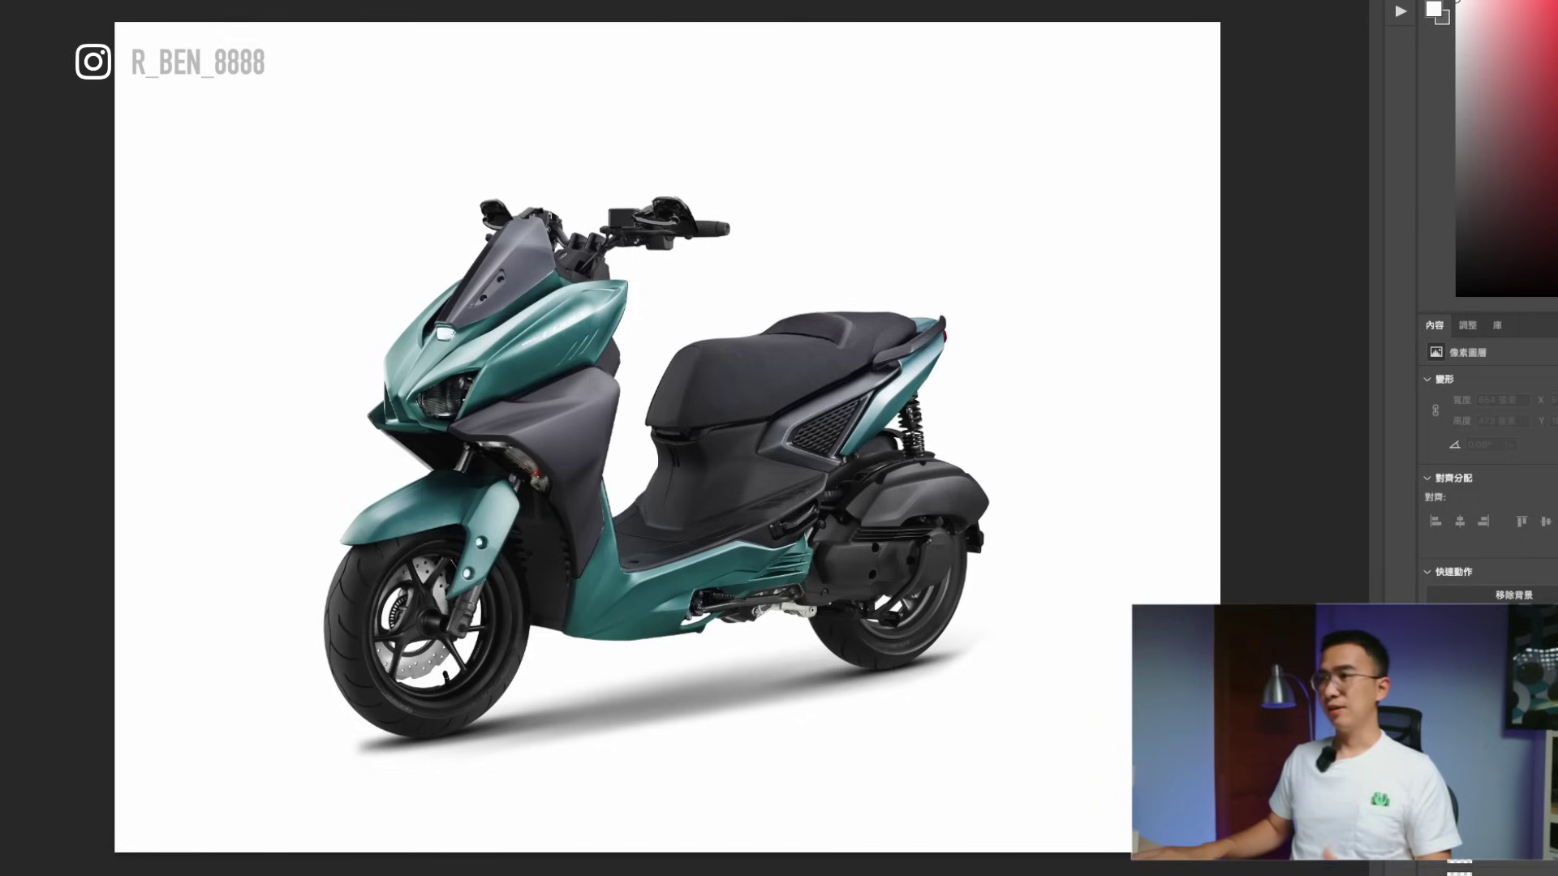
left_click(1431, 843)
left_click(1431, 819)
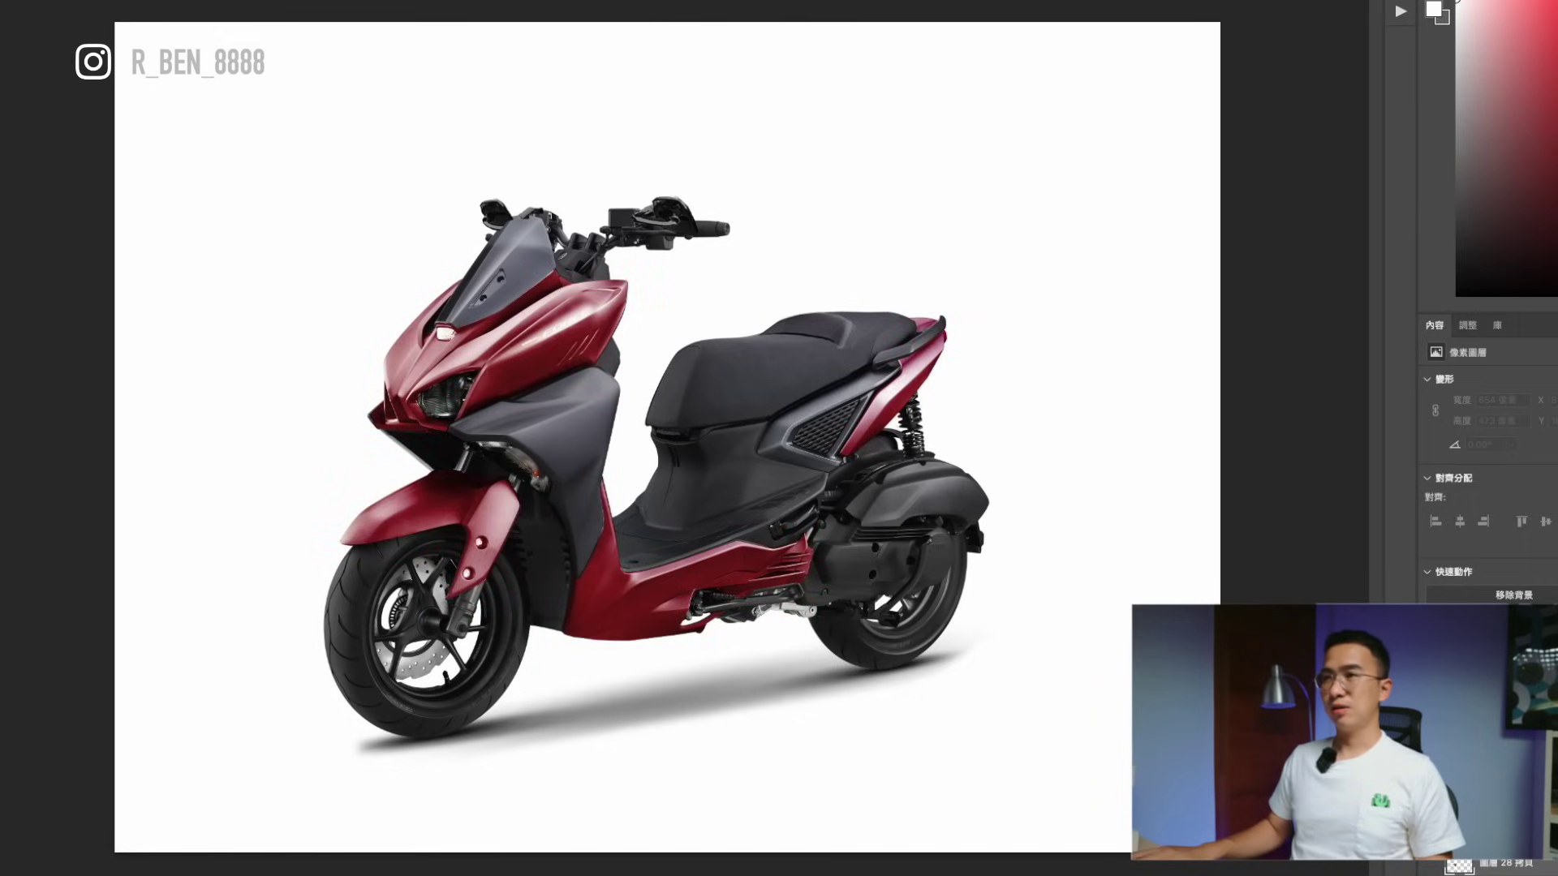
left_click(1431, 867)
left_click(1431, 867)
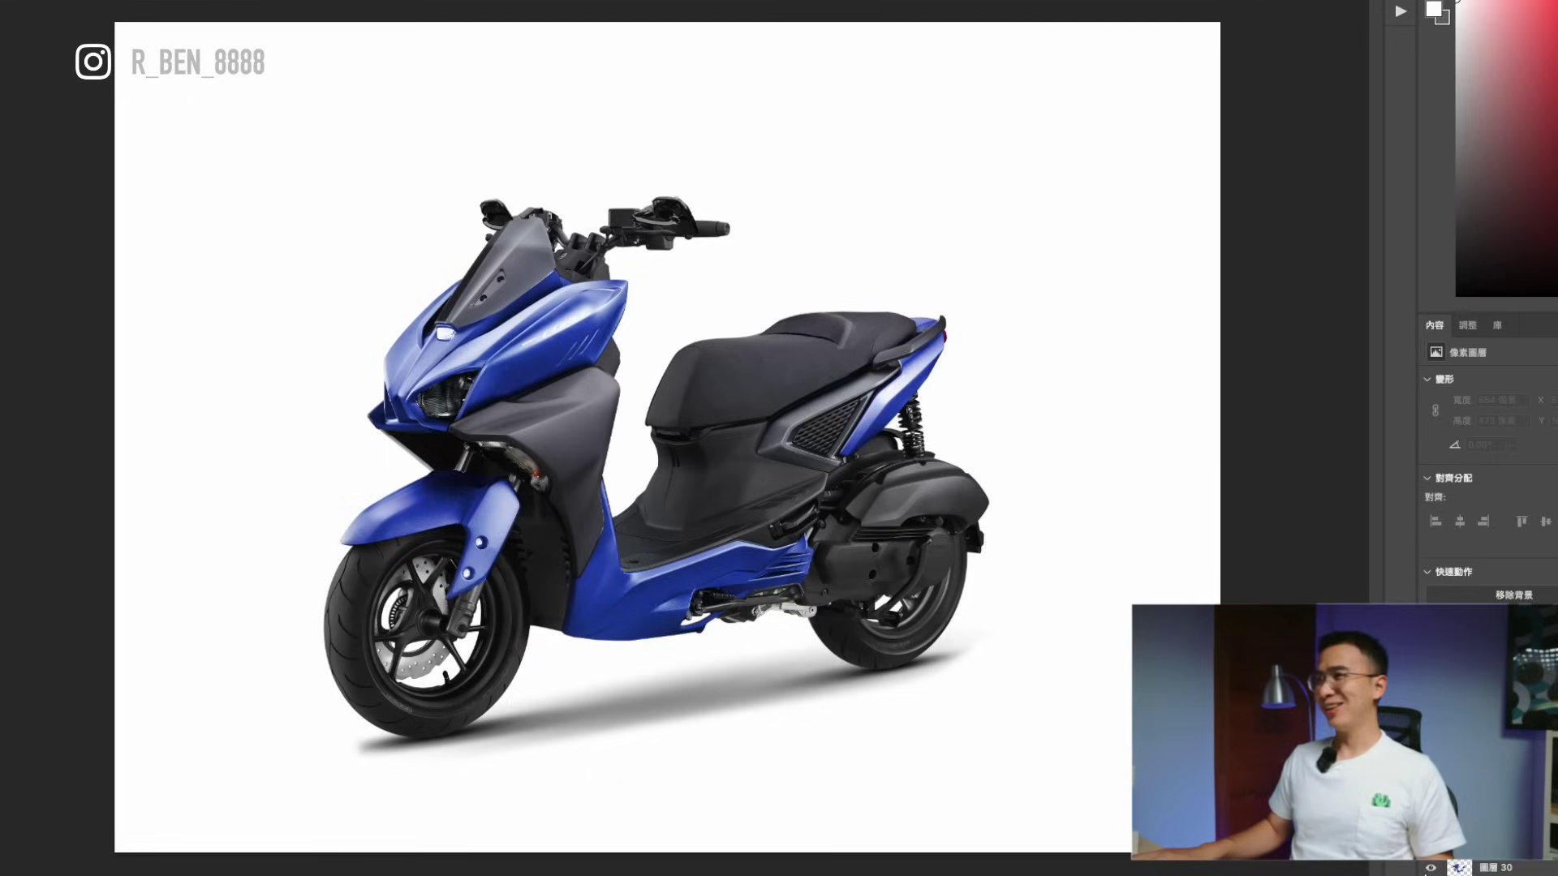
left_click(1431, 867)
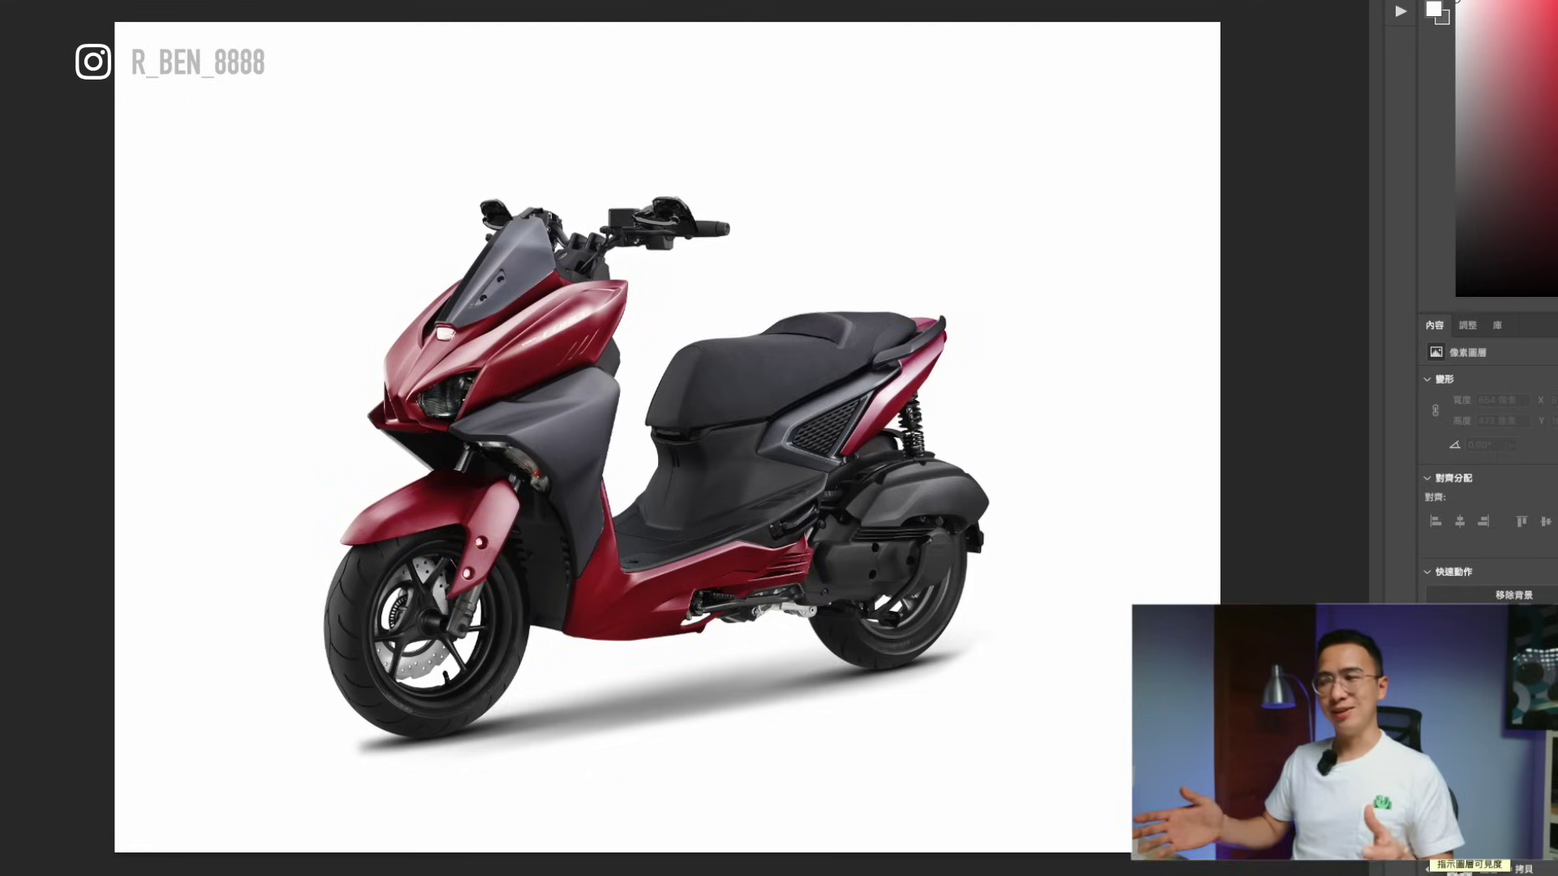
left_click(1431, 870)
left_click(1430, 869)
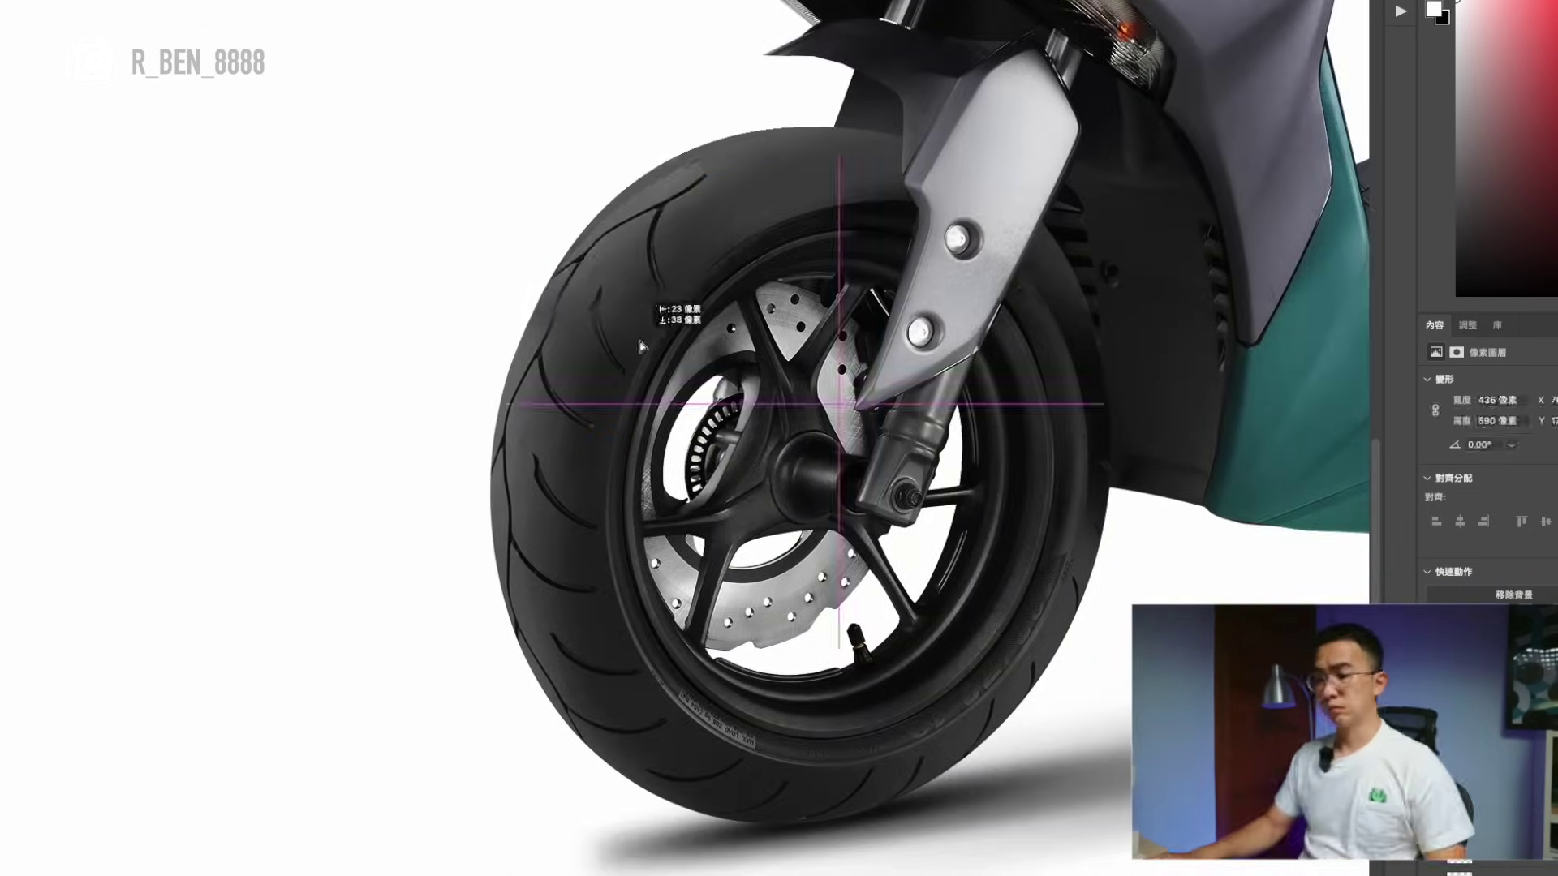
Try positioning a silver fork cover over the front fork leg.
scroll(685, 438, "down", 5)
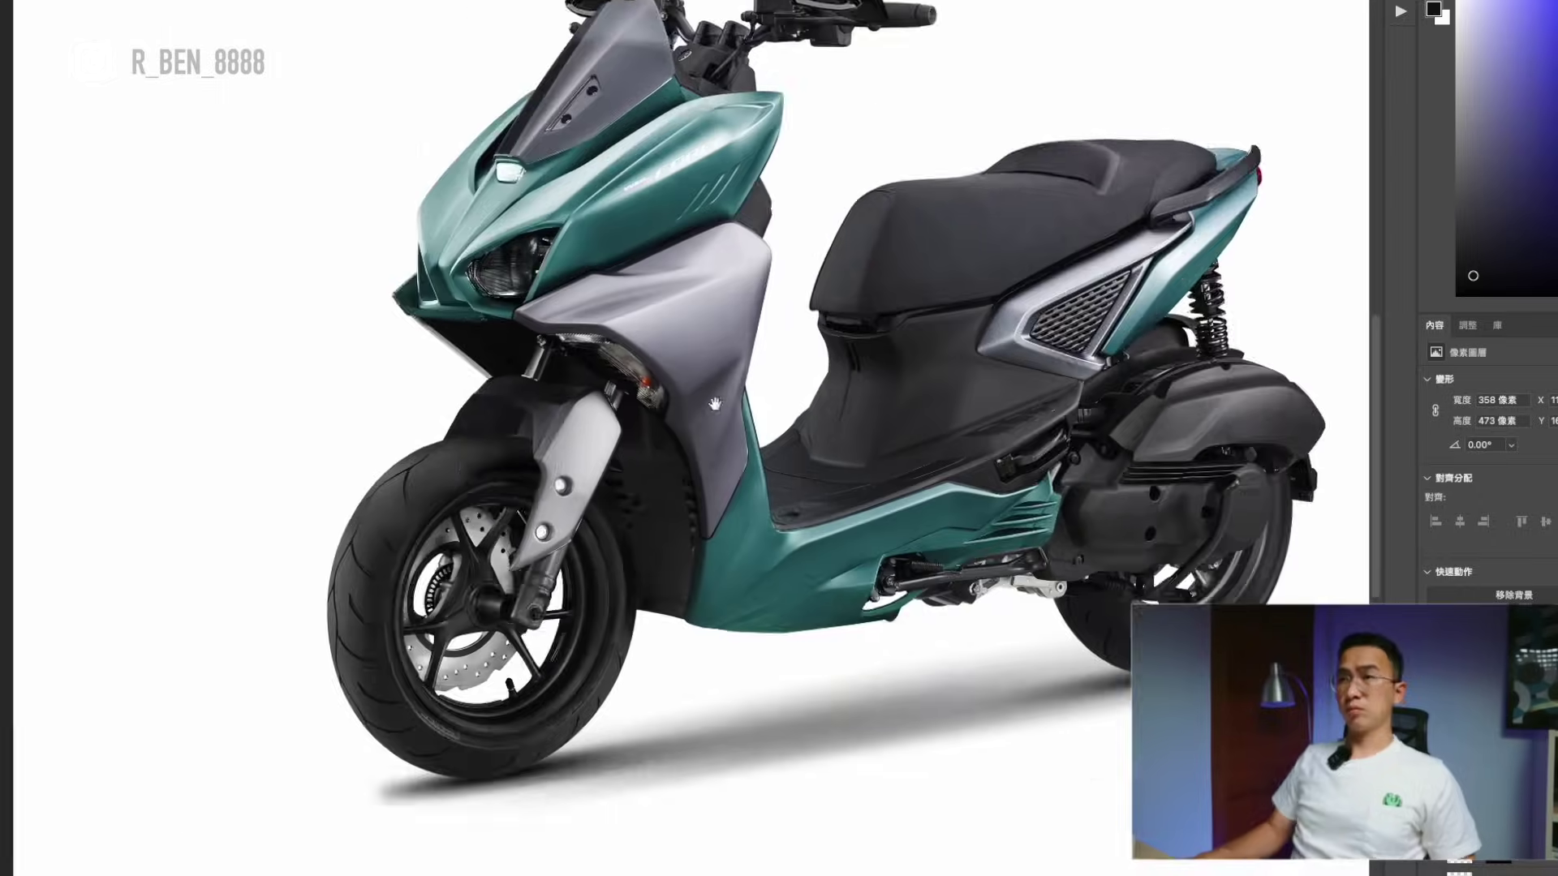
left_click_drag(388, 503, 443, 524)
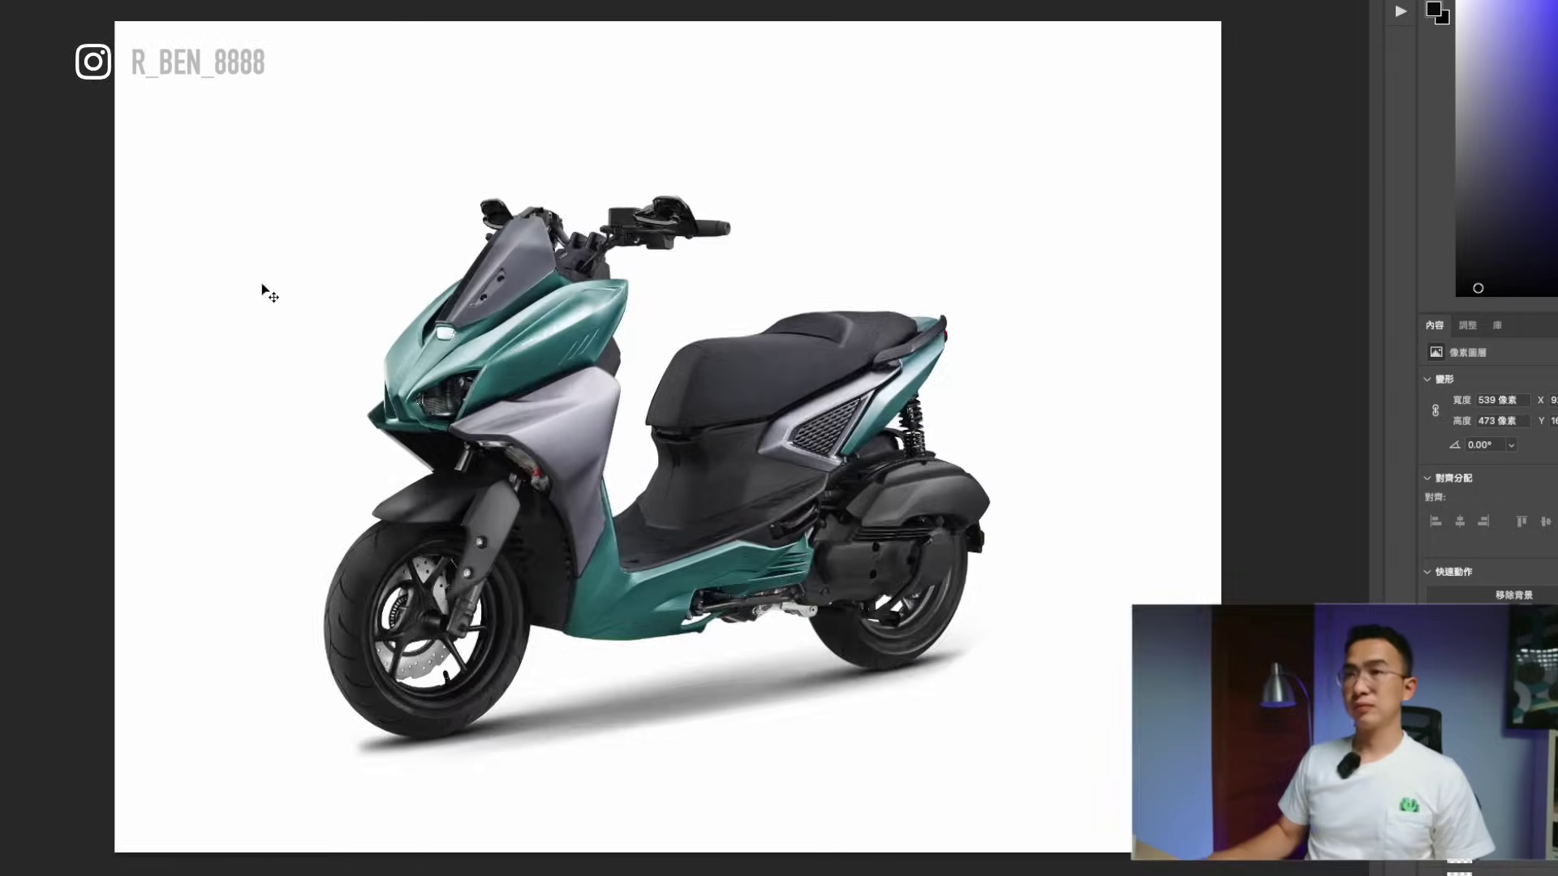
Outline the windshield along its edges and copy it onto its own layer.
scroll(373, 303, "up", 5)
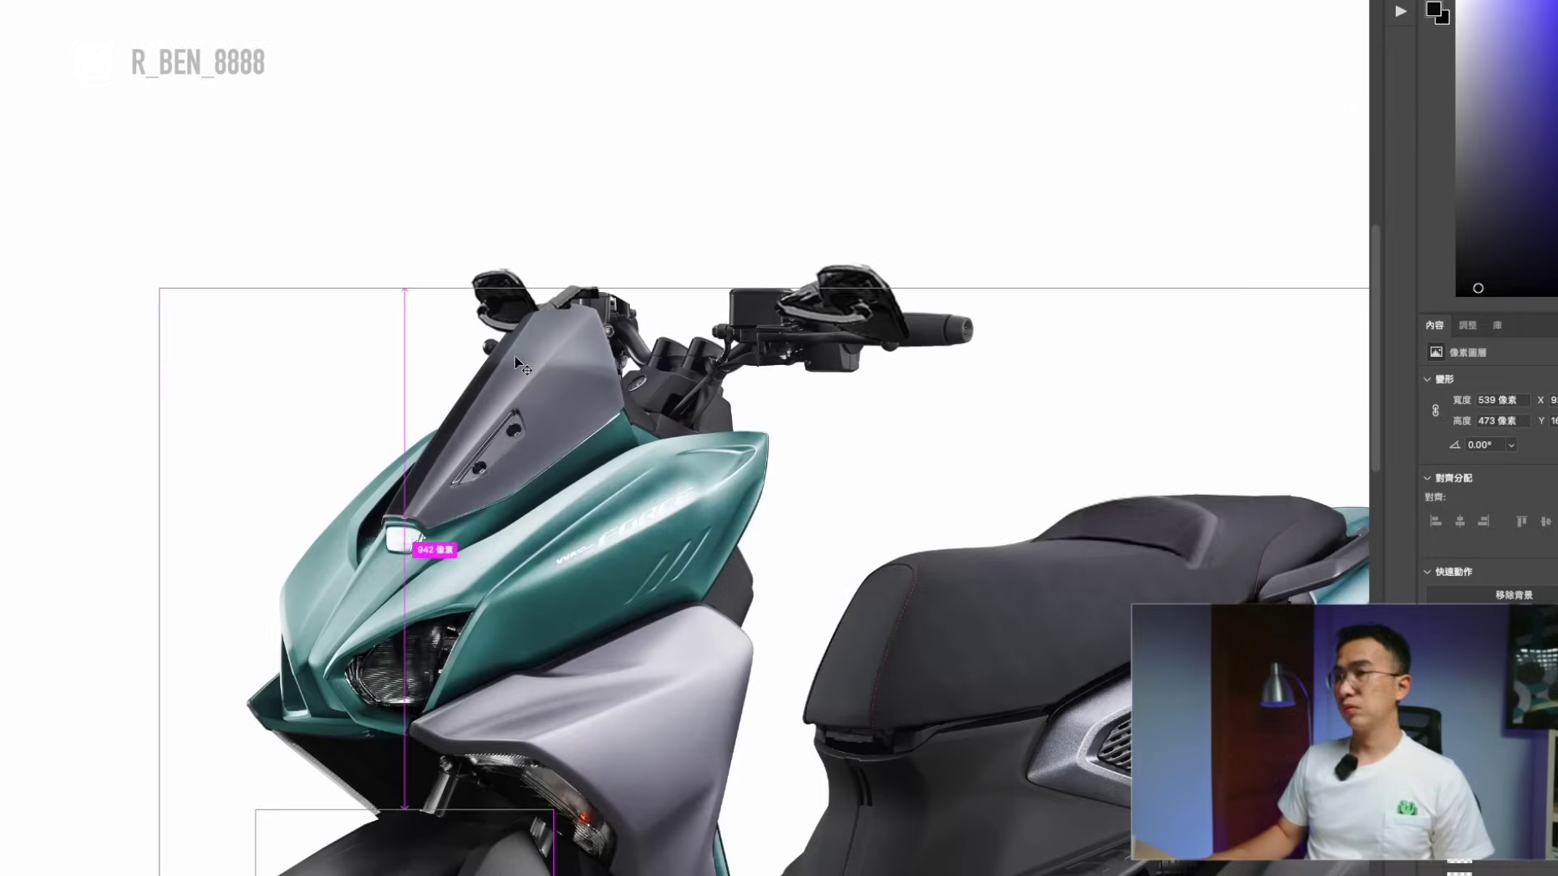
scroll(616, 374, "up", 5)
left_click(363, 572)
scroll(559, 308, "up", 5)
left_click(472, 203)
left_click(362, 227)
scroll(410, 212, "down", 3)
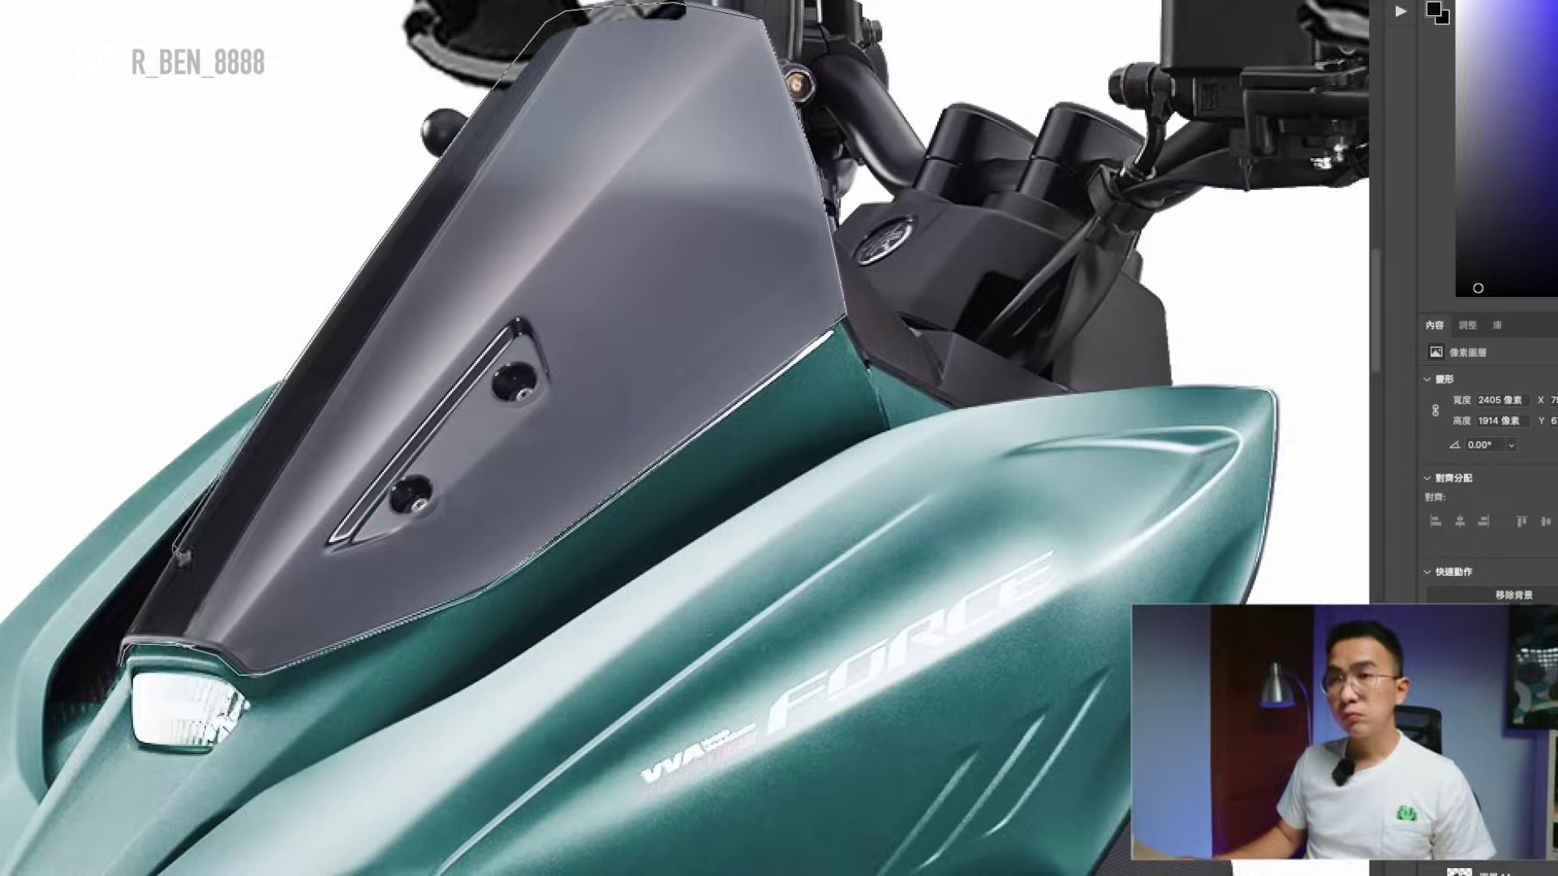
scroll(454, 324, "down", 5)
key("super+j")
Enlarge the copied windshield upward with Free Transform to make a taller screen above the handlebar.
scroll(519, 268, "up", 3)
key("super+t")
scroll(486, 292, "down", 3)
key("super+minus")
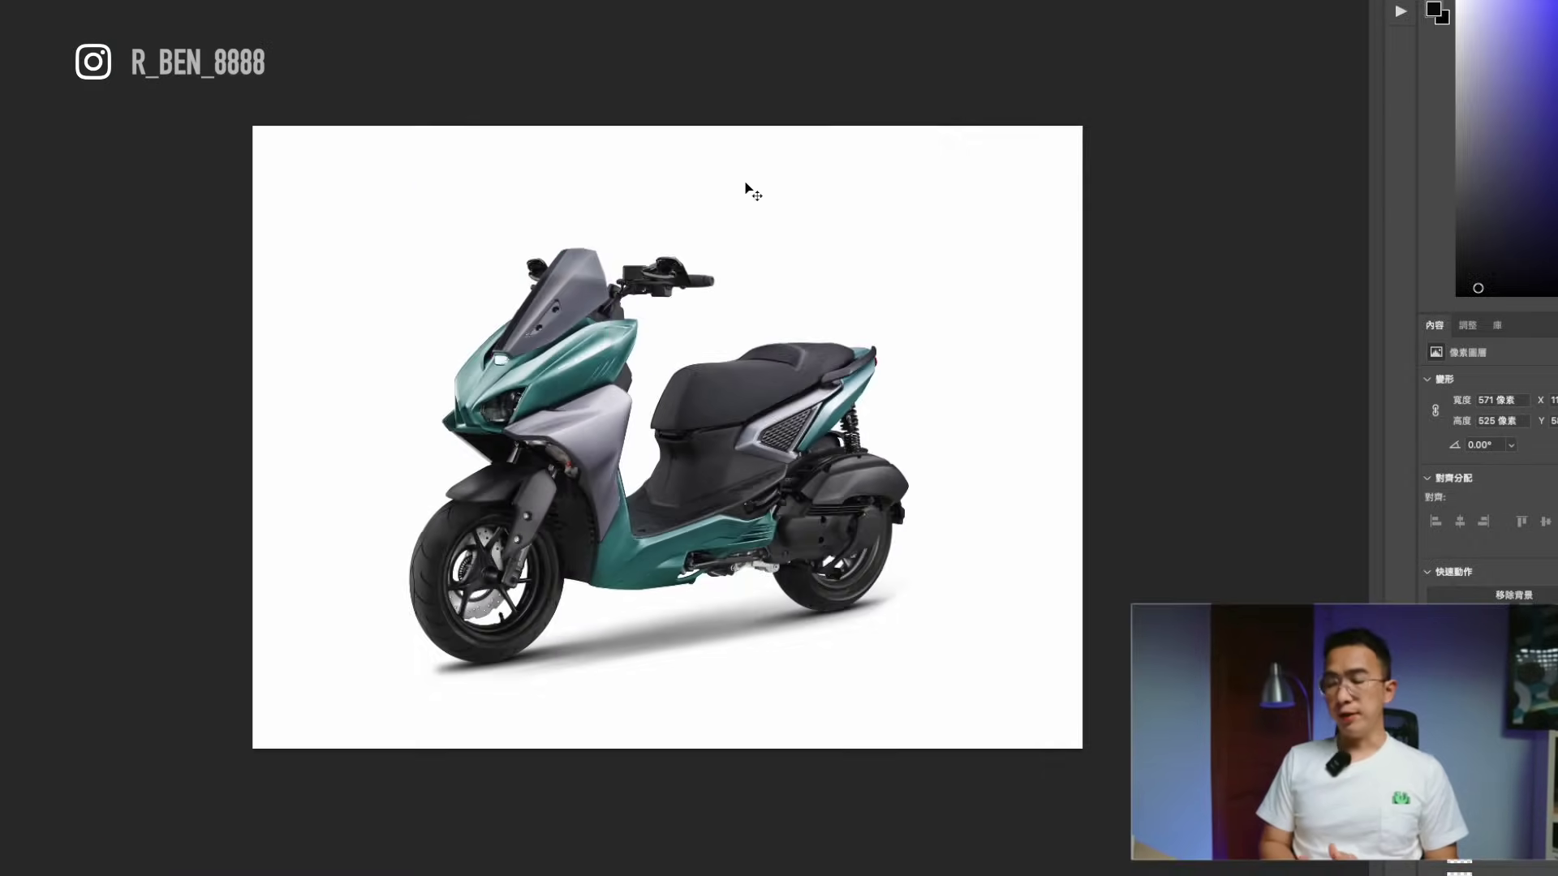